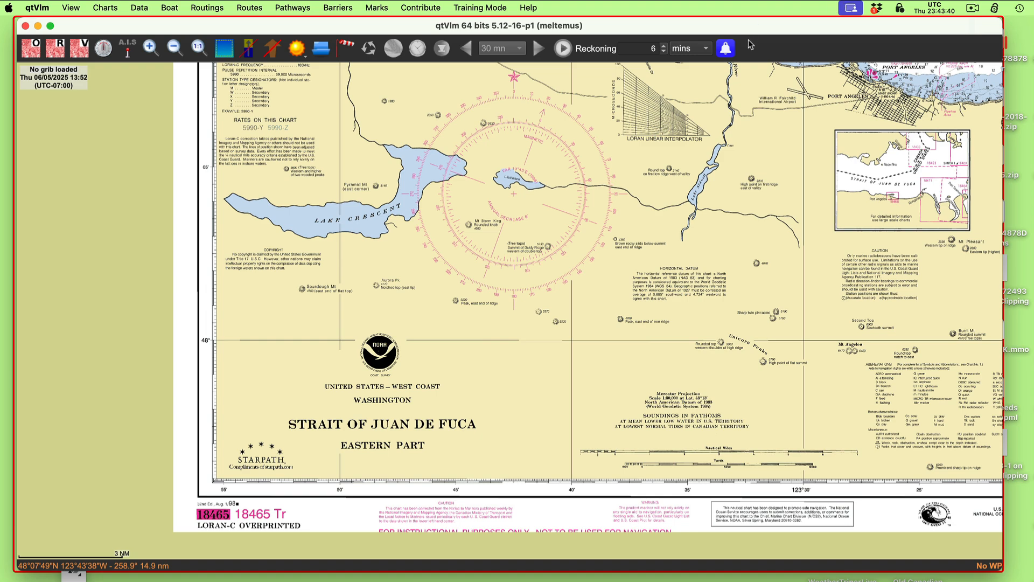
Examine the title block and southwest corner of the 18465 Tr Strait of Juan de Fuca chart.
scroll(487, 414, "down", 1)
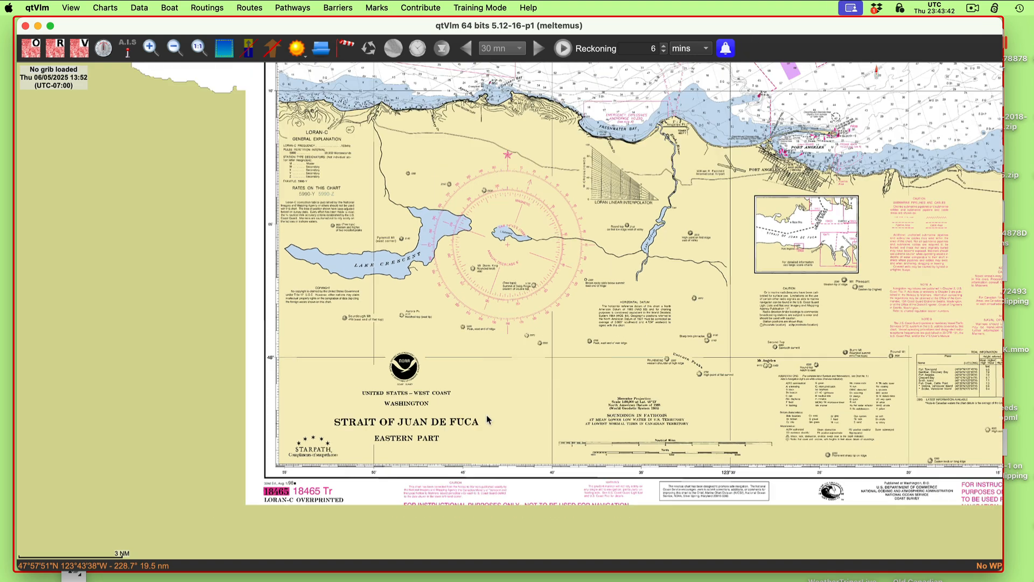
scroll(487, 415, "up", 2)
left_click_drag(406, 488, 570, 267)
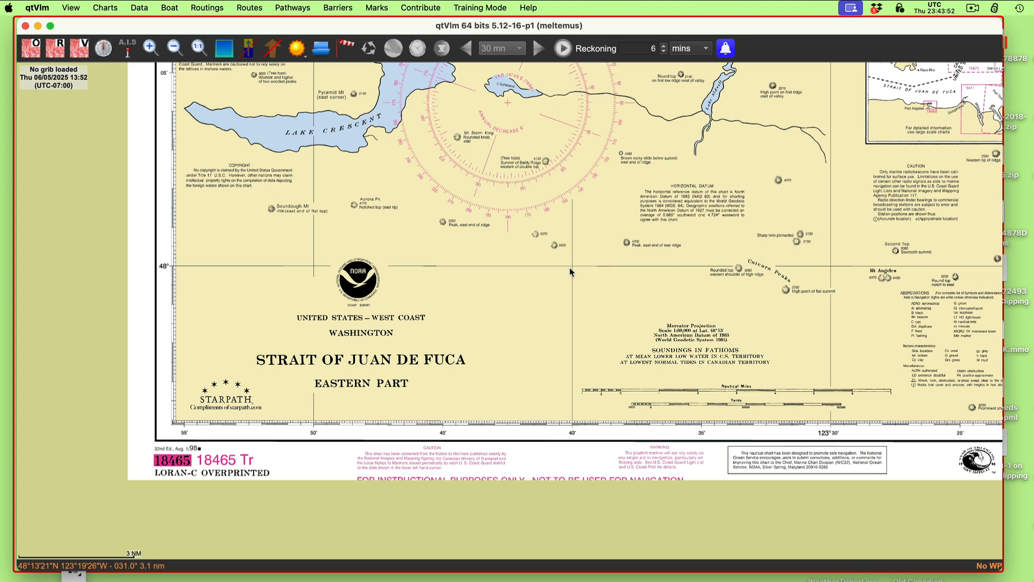
mouse_move(571, 330)
left_mouse_down()
mouse_move(500, 331)
mouse_move(580, 321)
left_mouse_up()
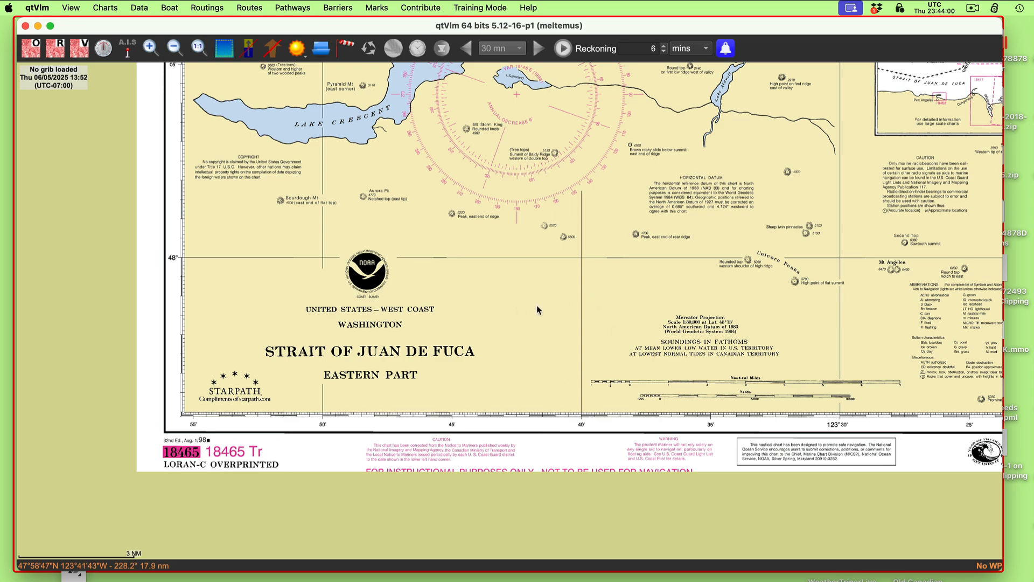
mouse_move(578, 292)
left_mouse_down()
mouse_move(560, 573)
mouse_move(567, 318)
mouse_move(585, 302)
left_mouse_up()
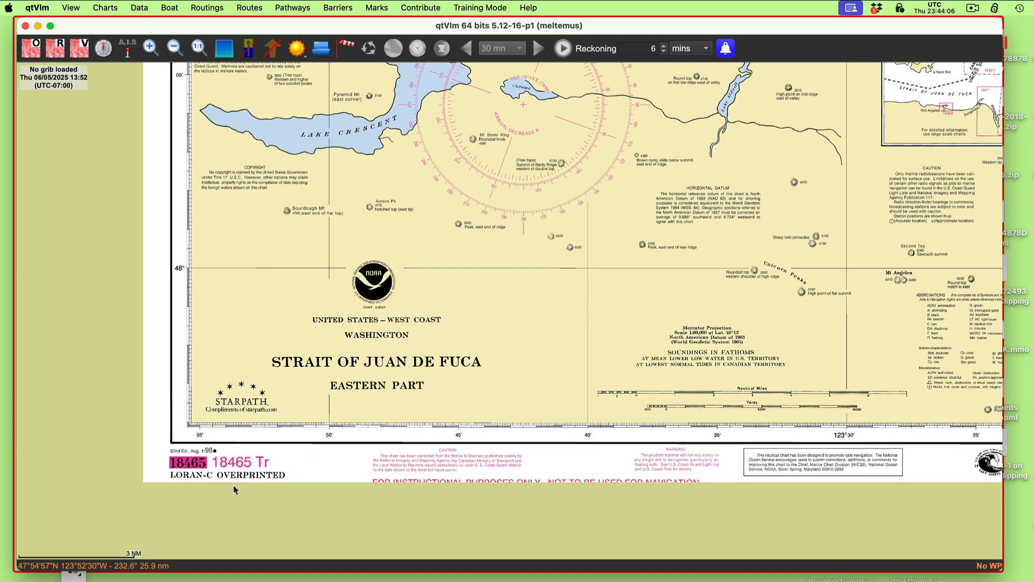
left_click_drag(867, 148, 783, 233)
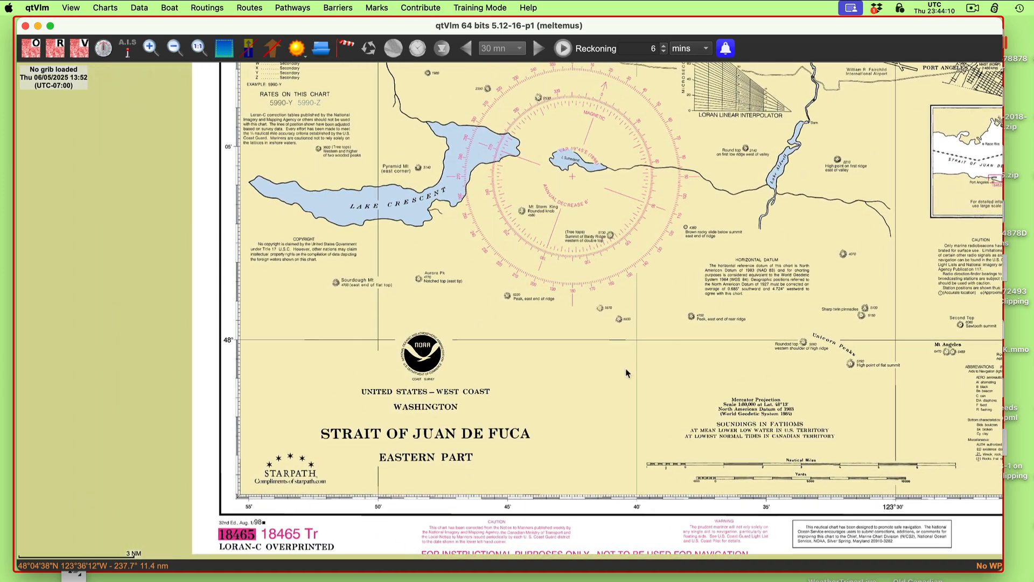
left_click_drag(626, 370, 626, 319)
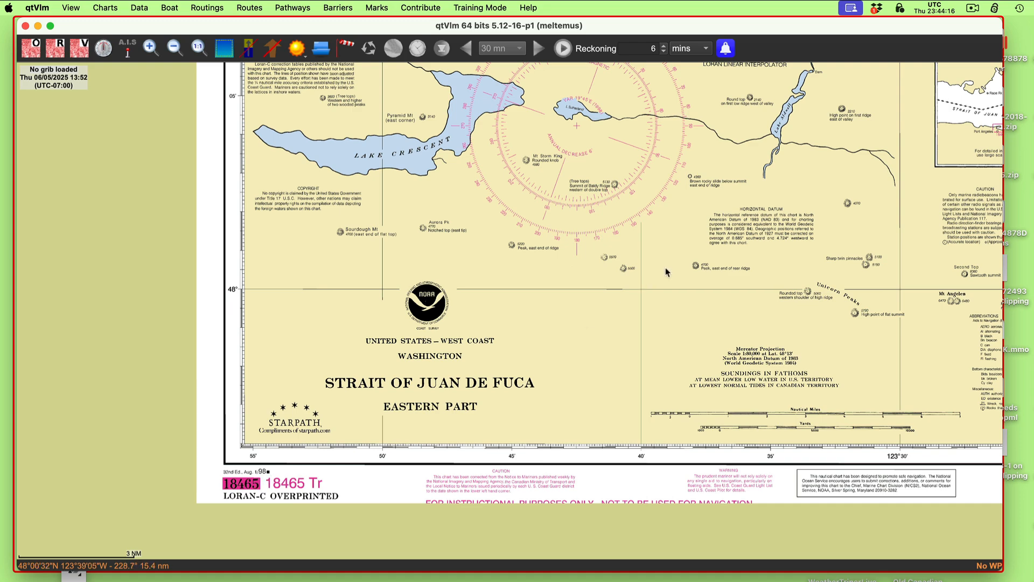
left_click_drag(667, 272, 506, 423)
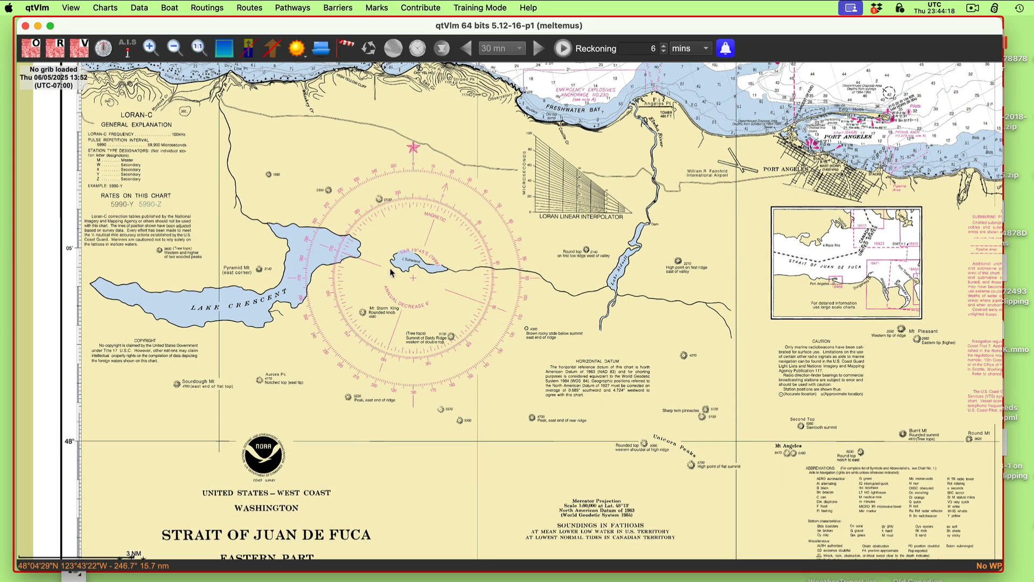
Examine the magnetic variation on the compass roses beside Lake Crescent and south of Dungeness.
scroll(391, 272, "up", 5)
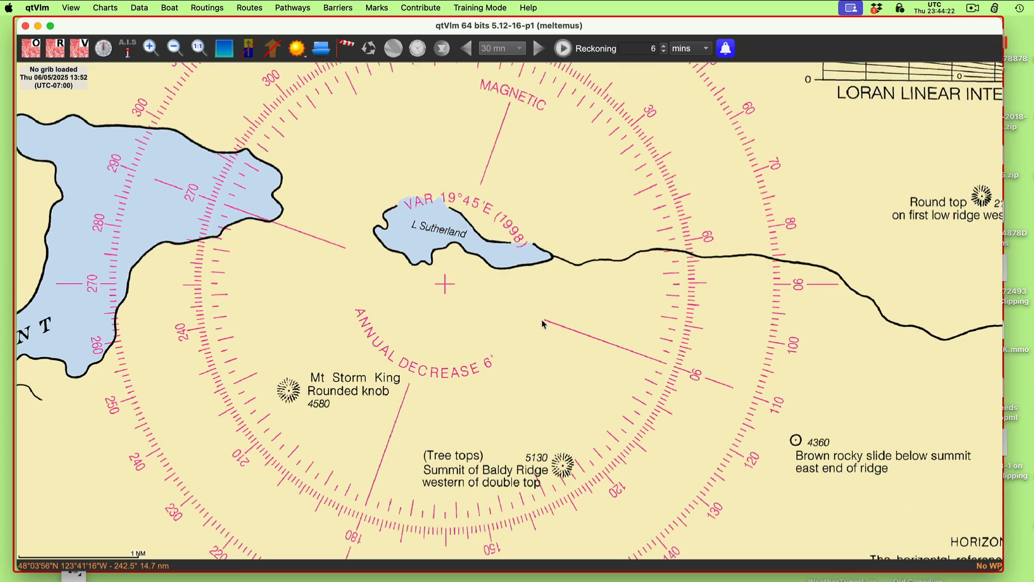
scroll(544, 324, "down", 6)
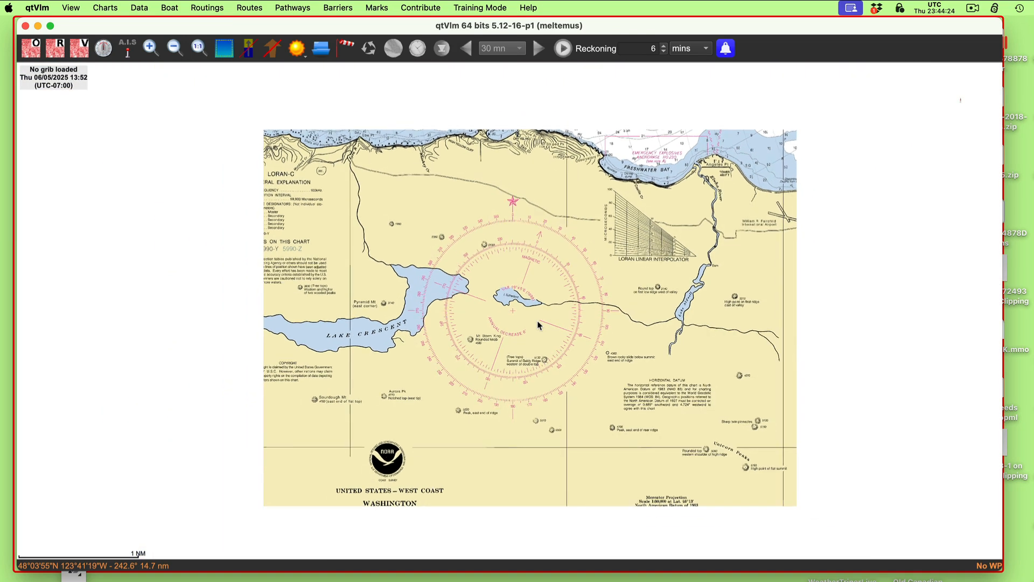
scroll(539, 325, "down", 3)
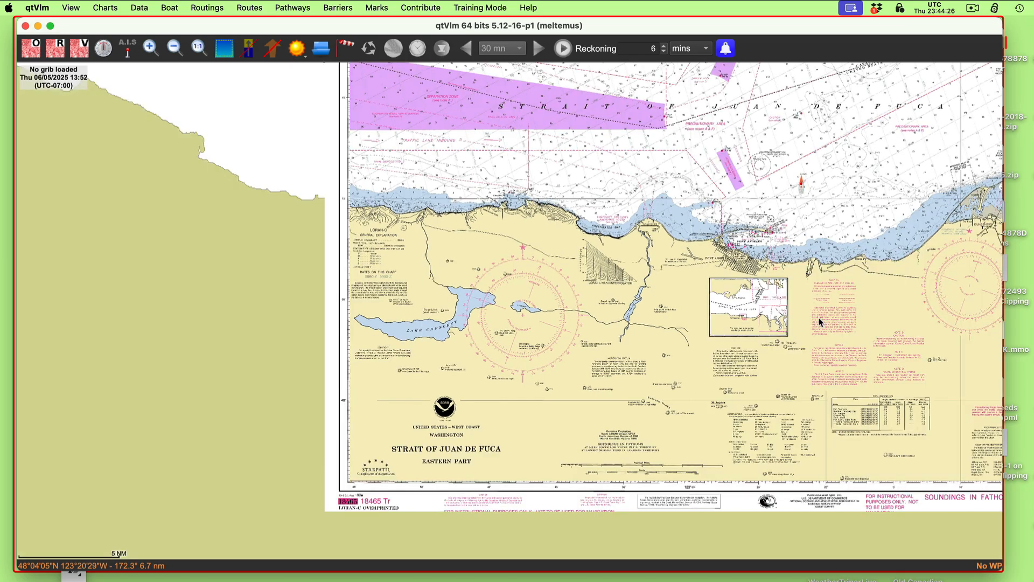
left_click_drag(819, 318, 356, 339)
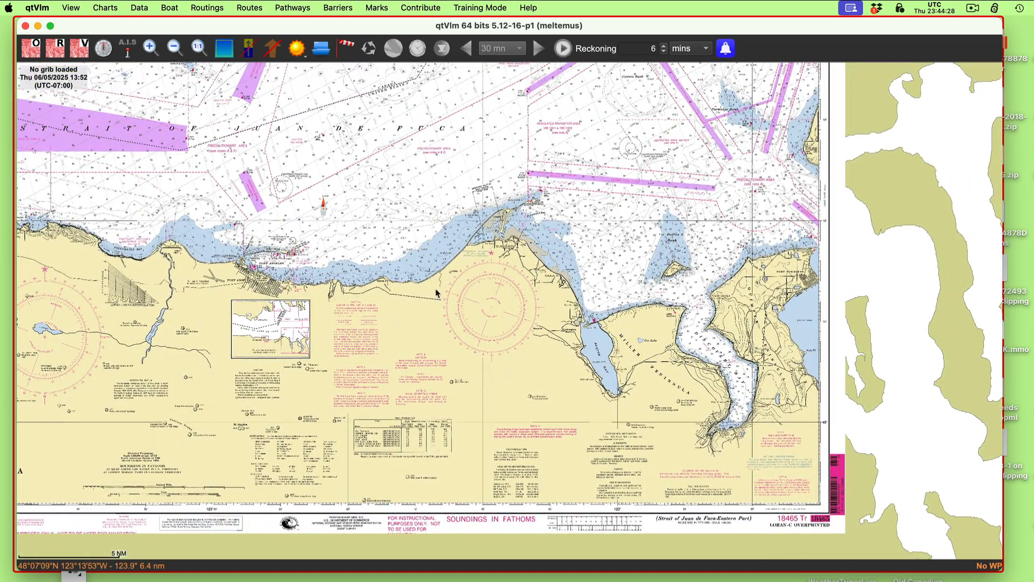
scroll(436, 292, "up", 4)
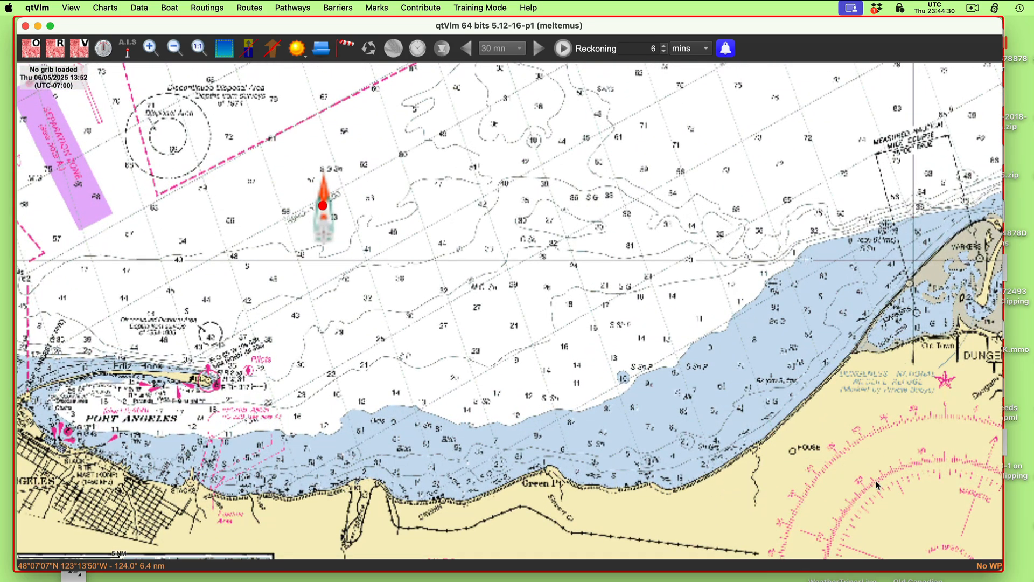
left_click_drag(877, 485, 567, 242)
scroll(366, 258, "down", 1)
scroll(399, 341, "down", 4)
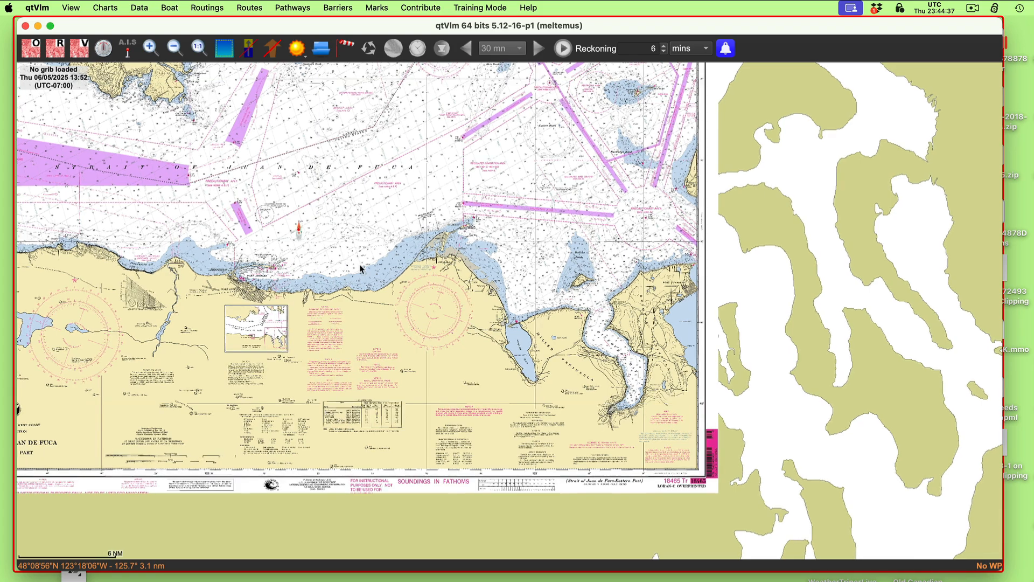
left_click_drag(341, 270, 634, 337)
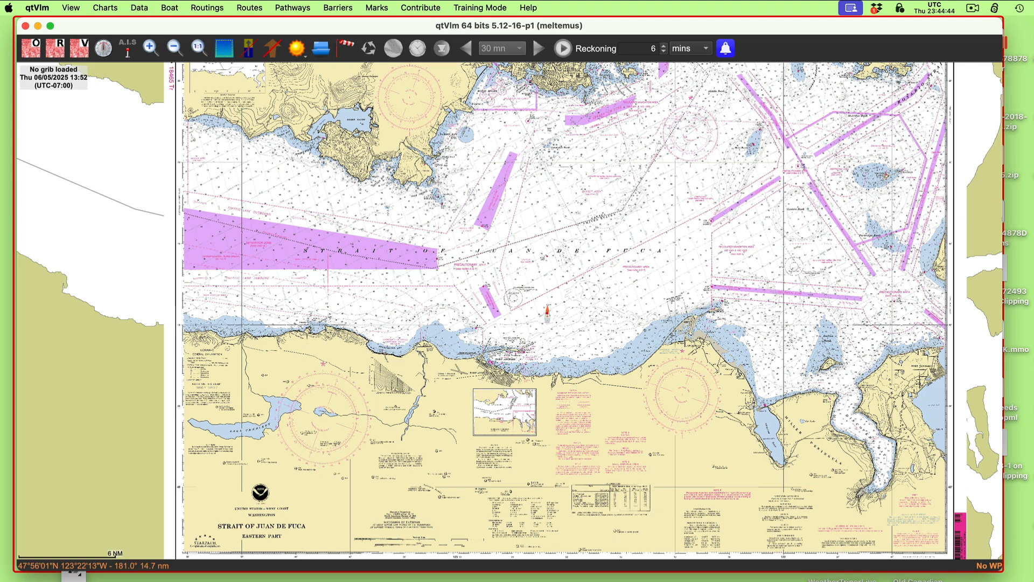
Switch to the Navigation Workbook 18465 Tr PDF in Acrobat and read its bookmarked Magnetic Variation section.
left_click_drag(533, 581, 557, 70)
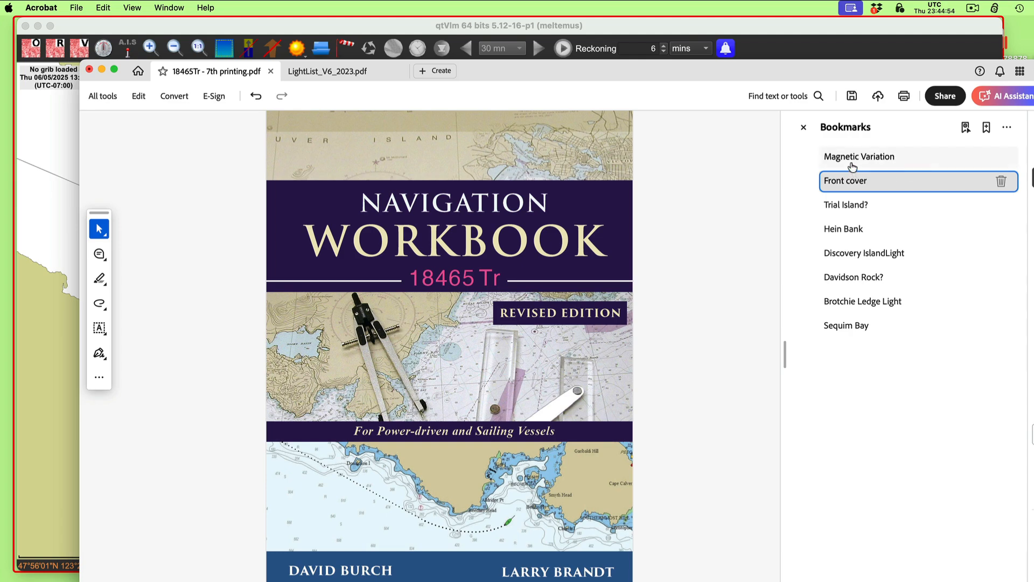
left_click(925, 168)
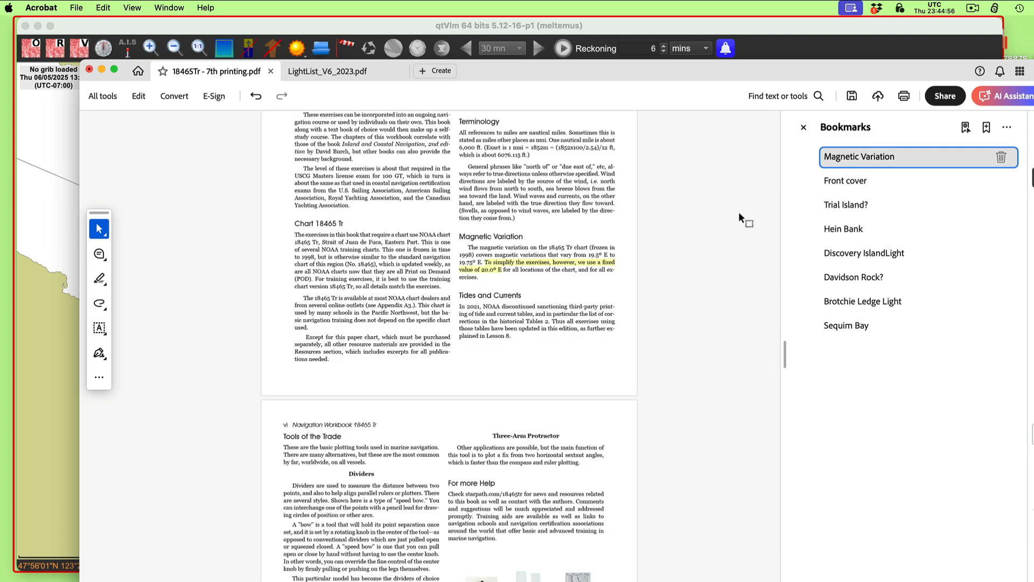
scroll(739, 212, "up", 5)
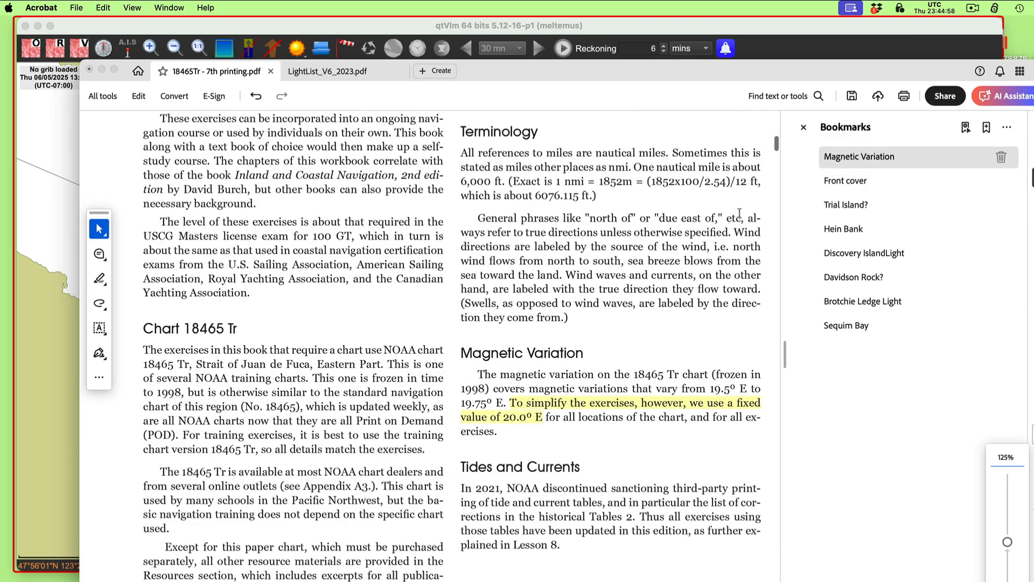
left_click(489, 412)
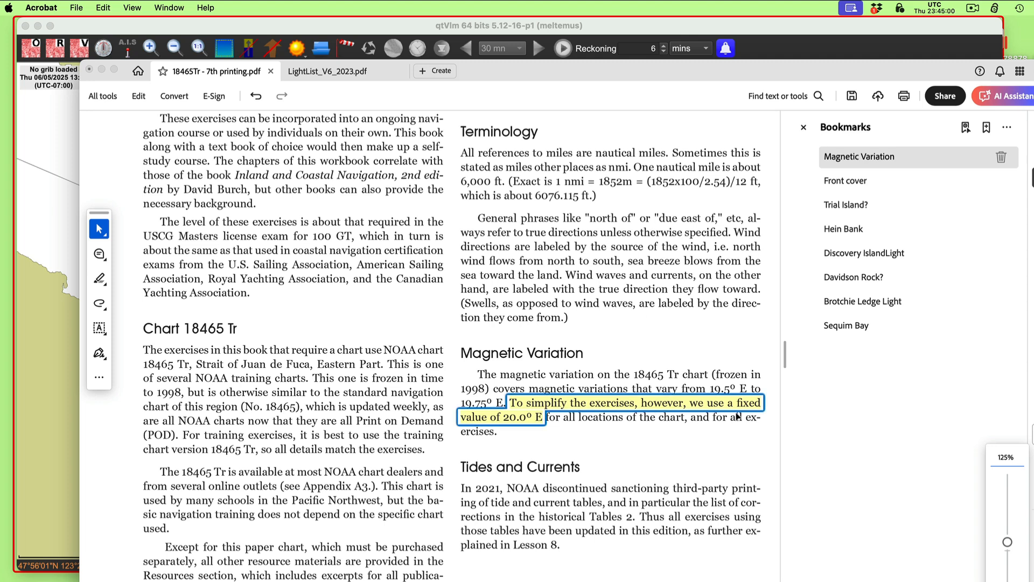
left_click(564, 444)
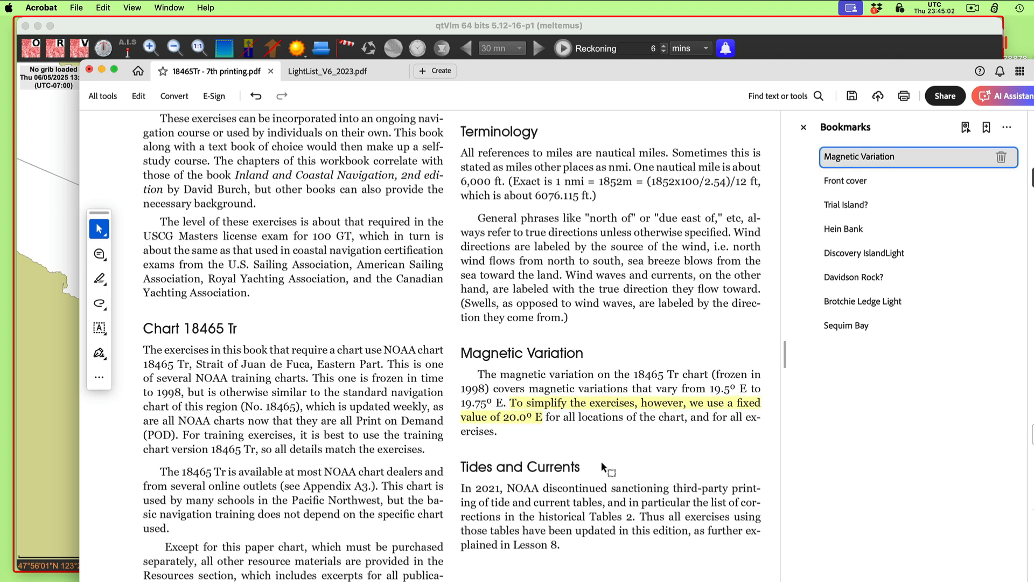
scroll(594, 478, "down", 1)
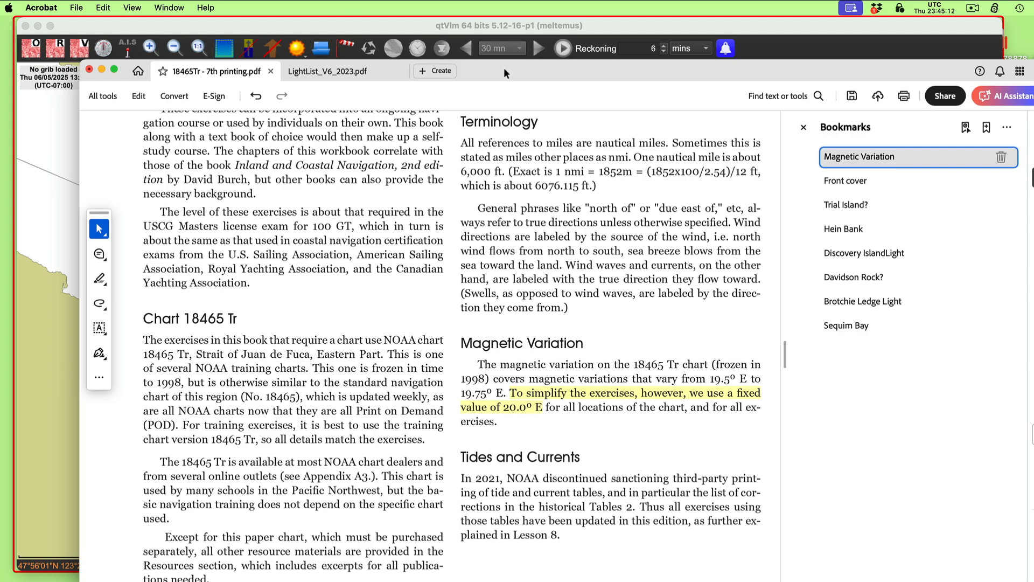
Move the workbook PDF out of the way and return to the Strait of Juan de Fuca chart in qtVlm.
left_click_drag(504, 68, 483, 581)
scroll(490, 415, "down", 3)
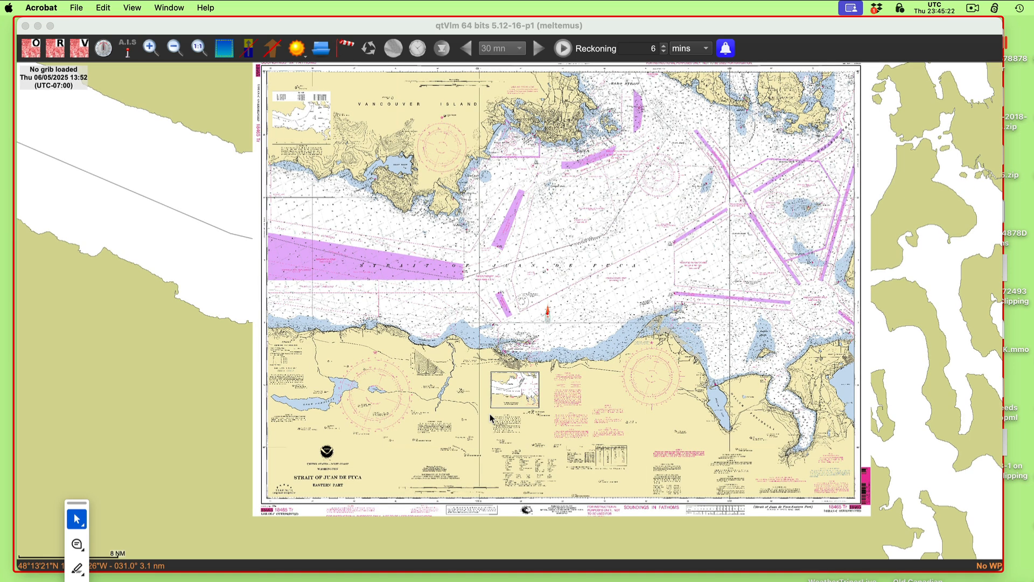
scroll(489, 414, "up", 3)
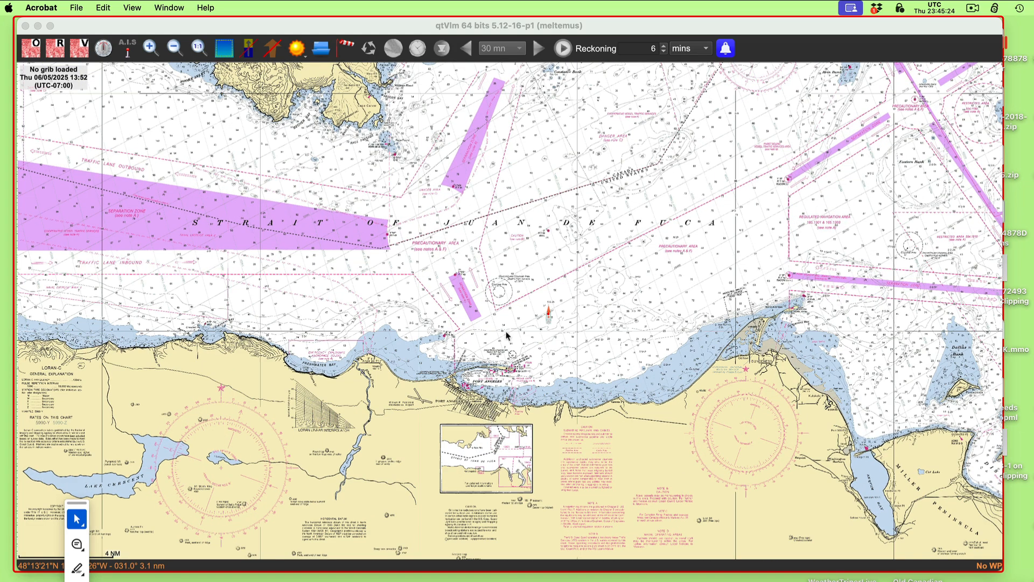
left_click(539, 217)
left_click_drag(538, 216, 564, 210)
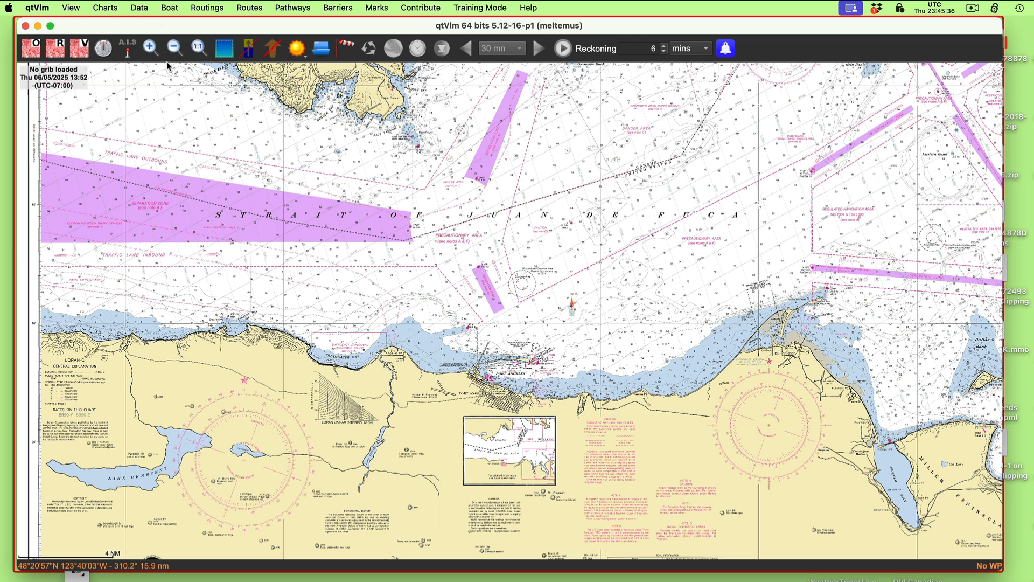
Set the boat's magnetic variation to a forced value of 20.0° E in the boat settings.
left_click(172, 9)
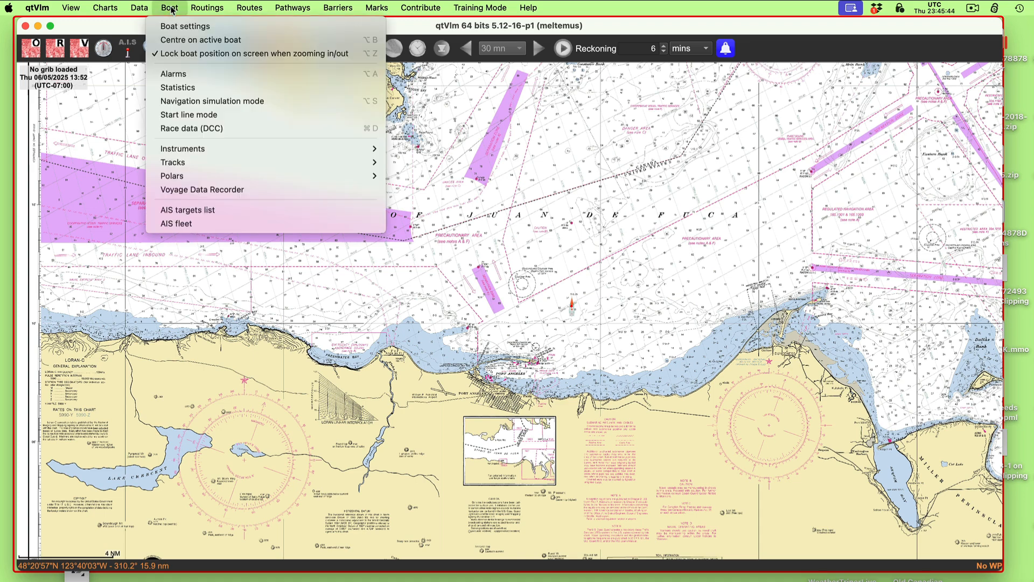
left_click(172, 27)
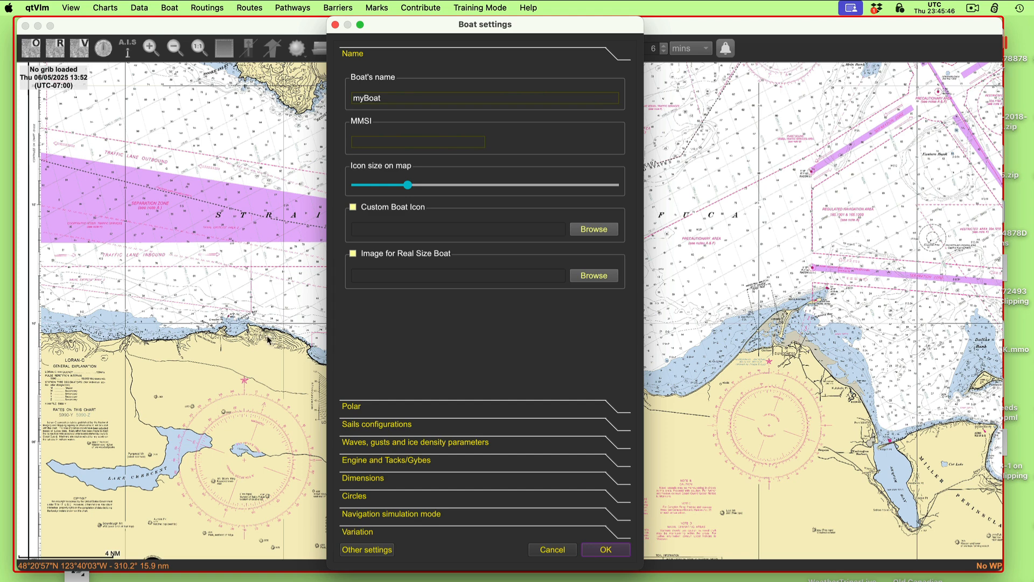
left_click(366, 533)
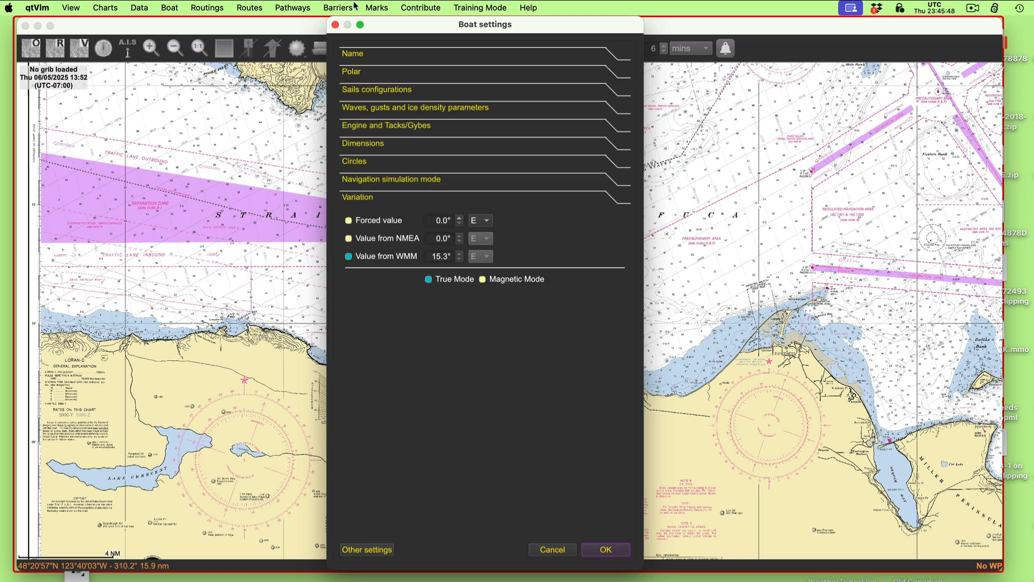
left_click(351, 222)
left_click(460, 219)
type("20.0")
left_click(613, 555)
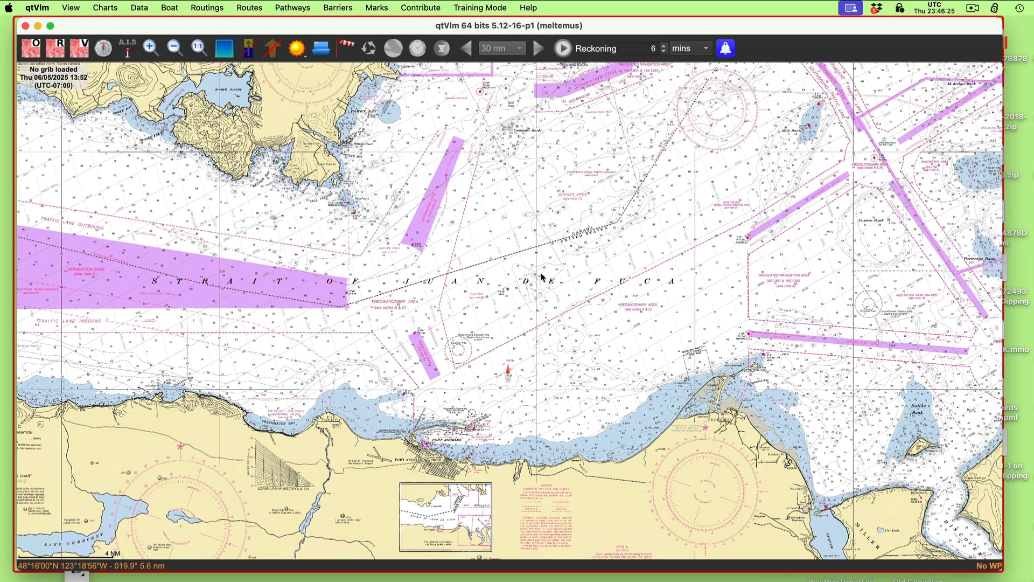
Start the Ruler tool in open water in the middle of the Strait of Juan de Fuca.
left_click_drag(541, 273, 512, 340)
left_click_drag(607, 308, 678, 330)
scroll(666, 337, "up", 1)
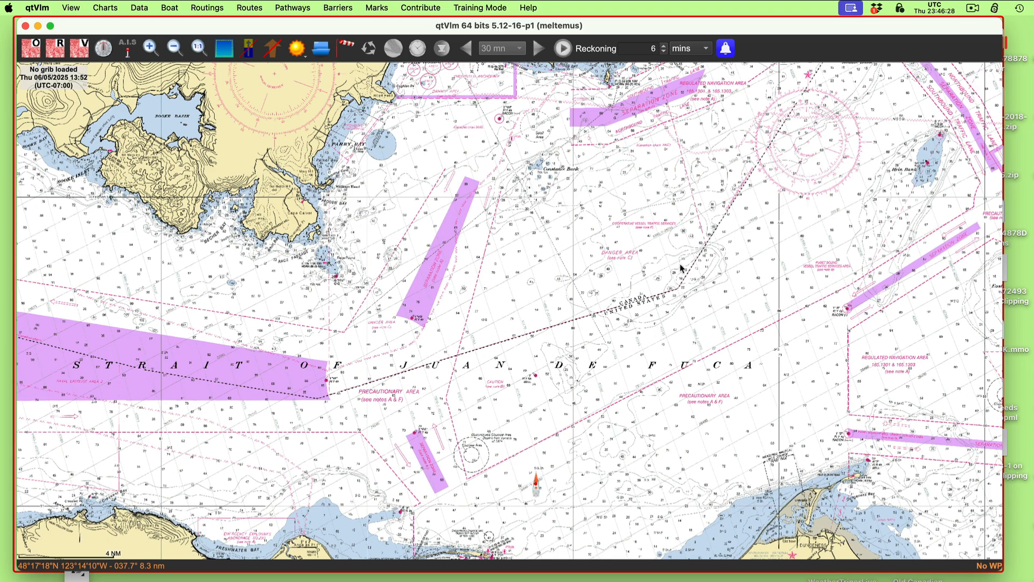
left_click_drag(684, 266, 607, 270)
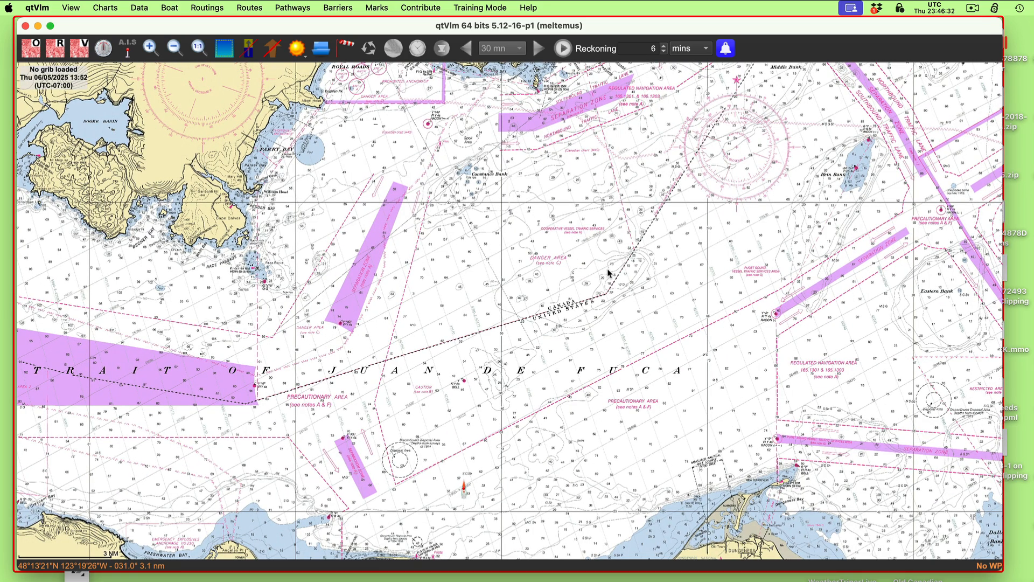
left_click_drag(619, 263, 683, 251)
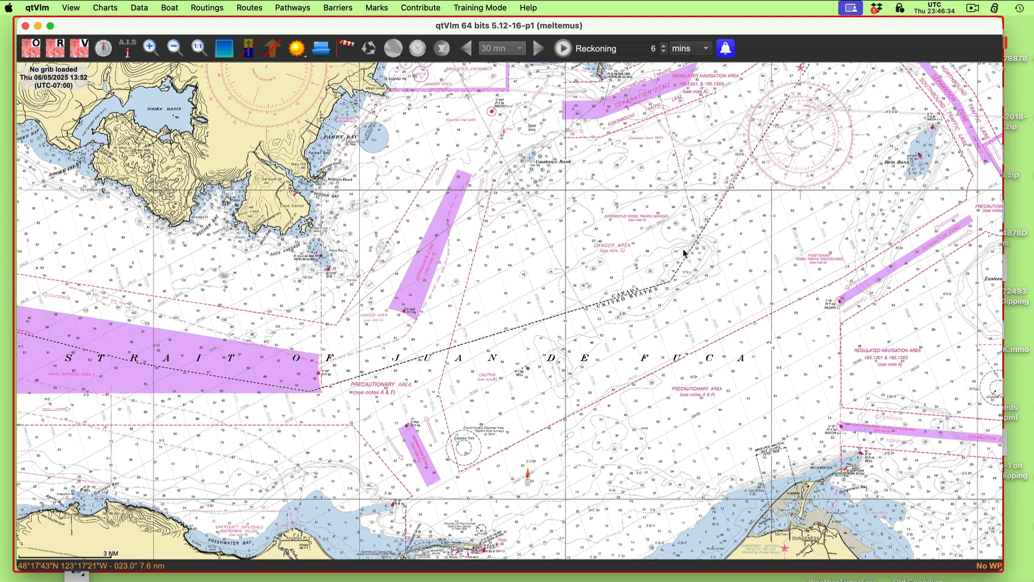
right_click(566, 349)
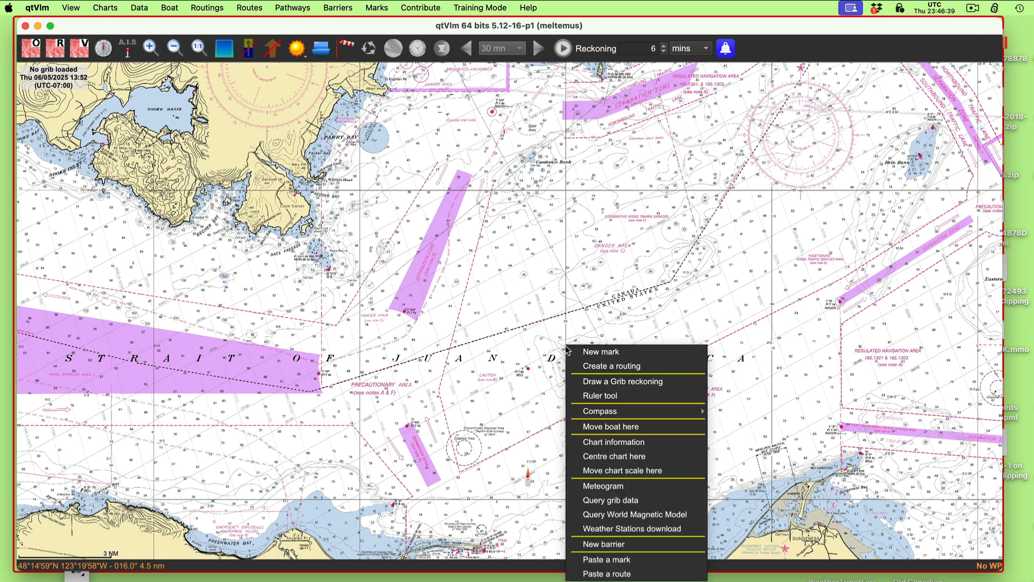
left_click(613, 398)
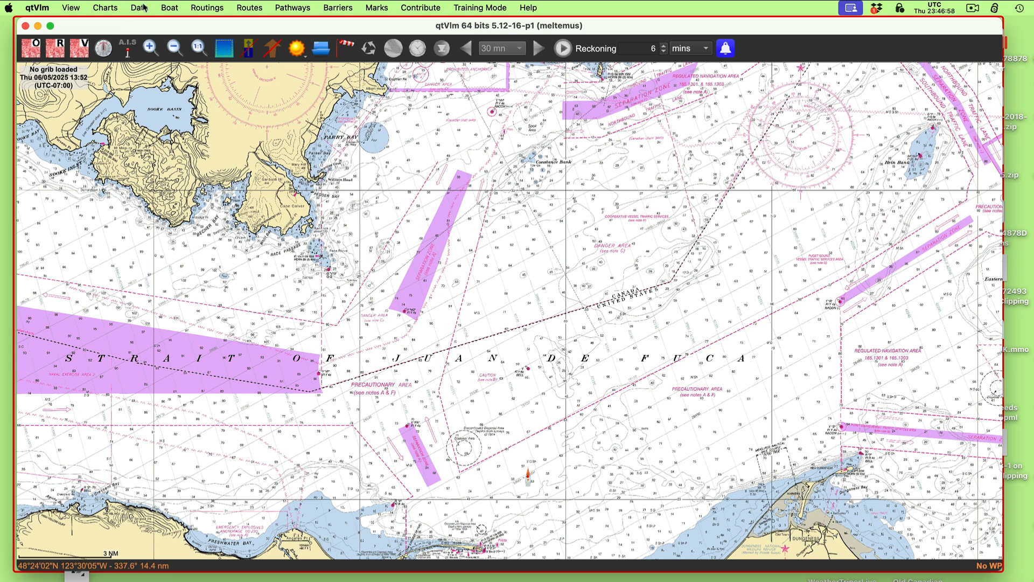
Reopen the boat's variation settings to check the forced value and the true or magnetic mode.
left_click(105, 7)
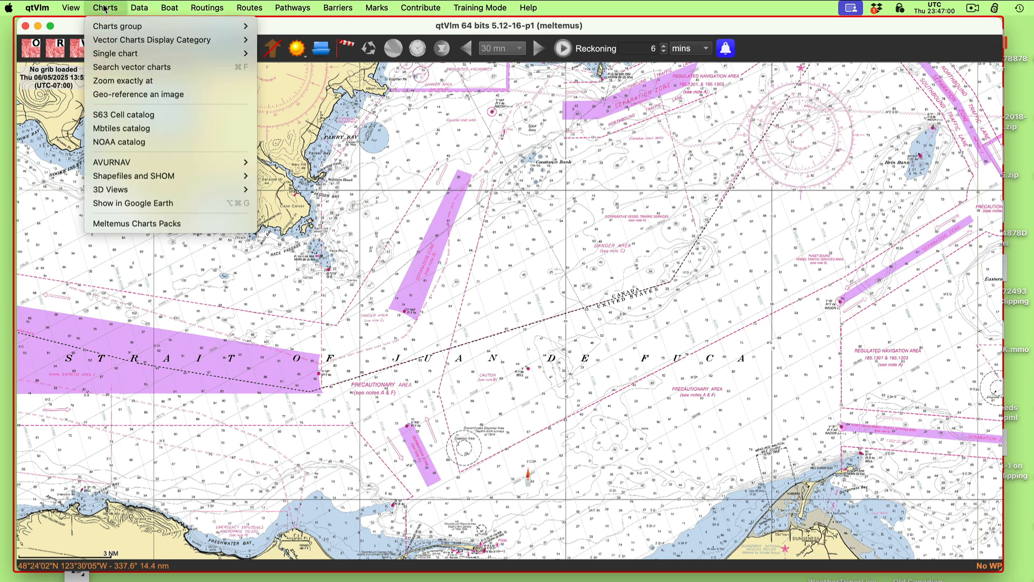
mouse_move(170, 7)
left_click(174, 26)
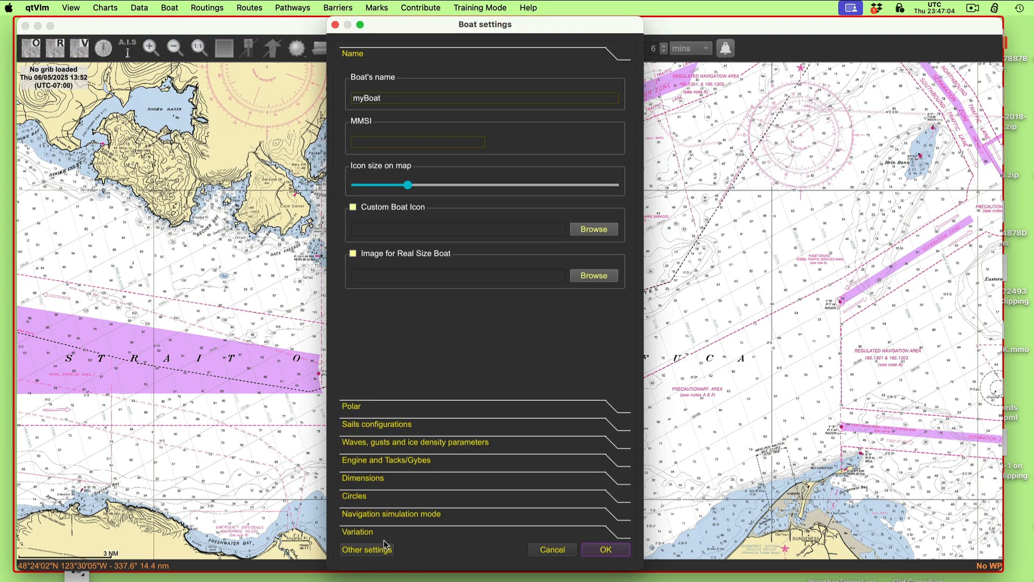
left_click(374, 535)
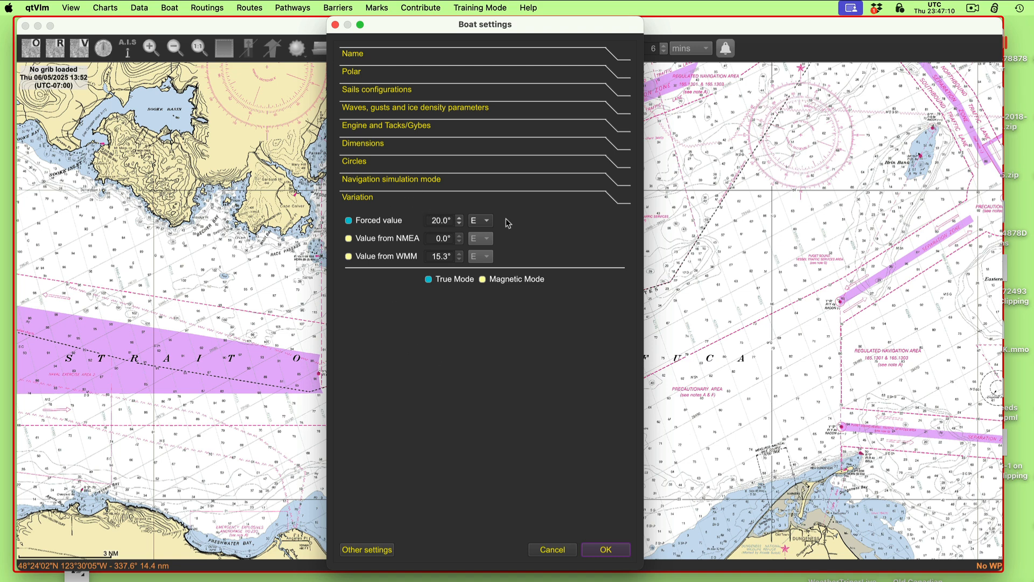
Select Magnetic Mode in the boat's variation settings and accept the settings.
left_click(484, 280)
left_click(607, 549)
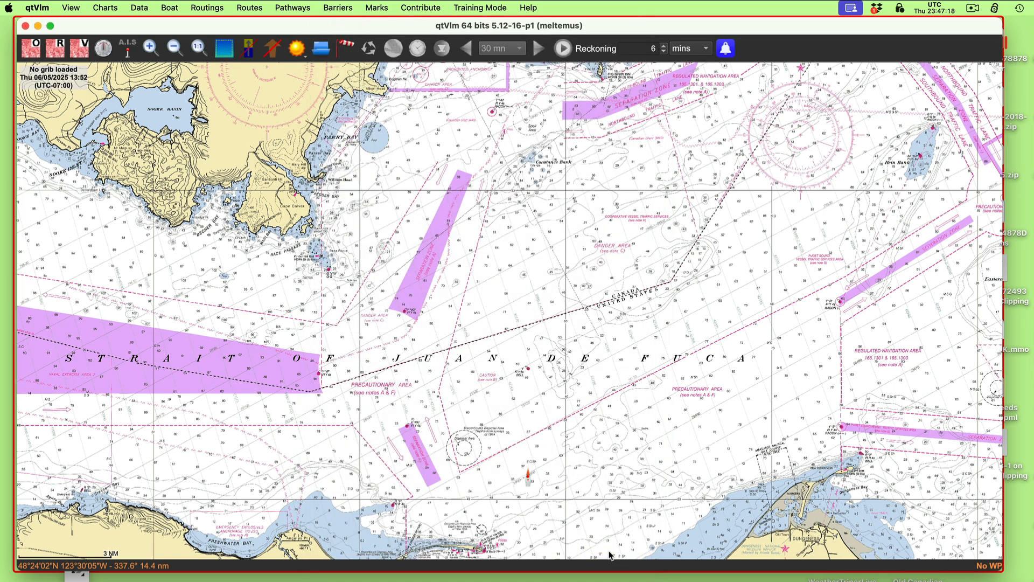
Measure the true and magnetic heading northward from the middle of the Strait of Juan de Fuca with the Ruler tool.
right_click(566, 366)
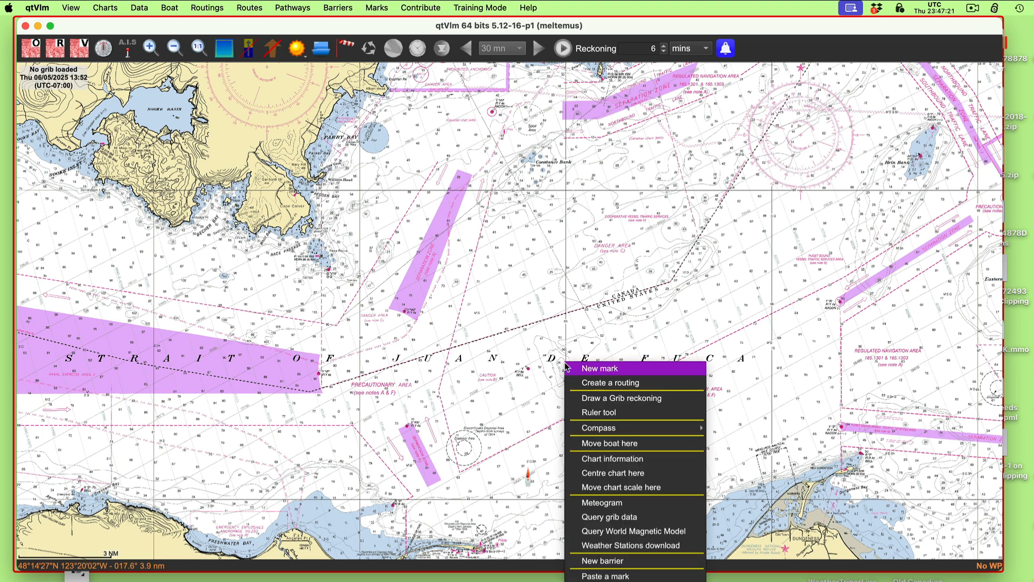
left_click(577, 413)
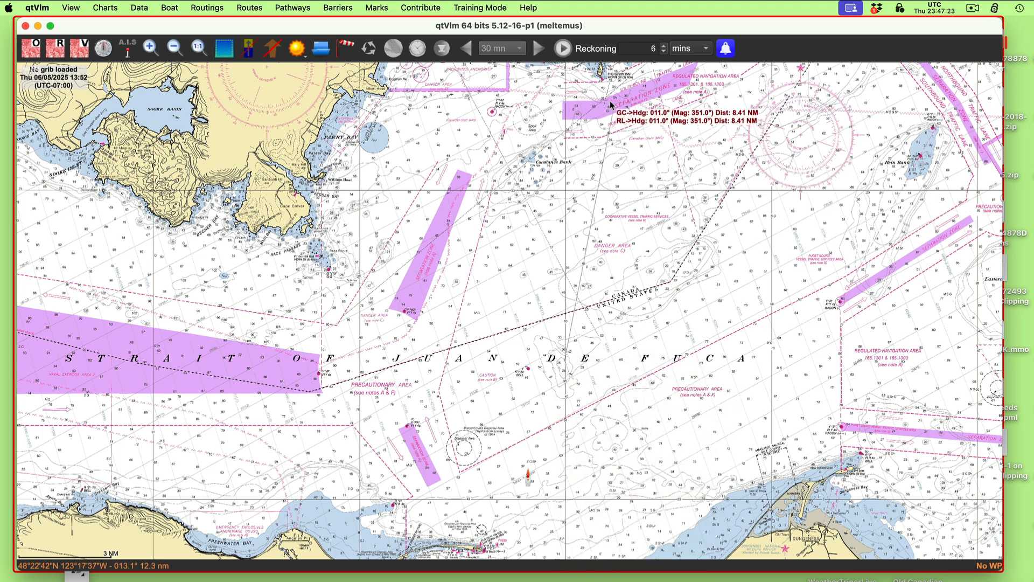
left_click(566, 147)
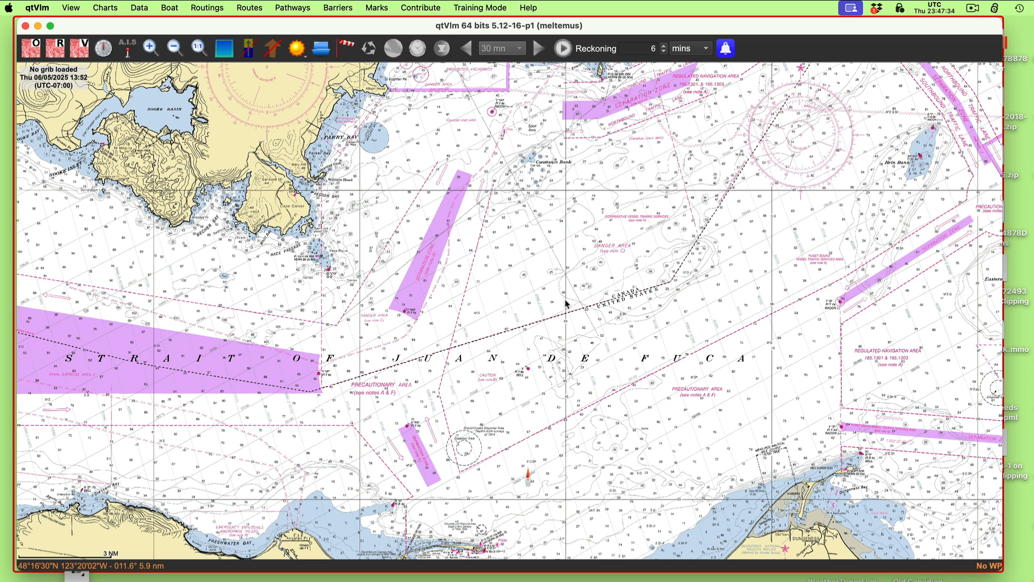
Measure the true and magnetic heading from mid-strait eastward toward the Dungeness area with the Ruler tool.
left_click_drag(650, 371, 615, 314)
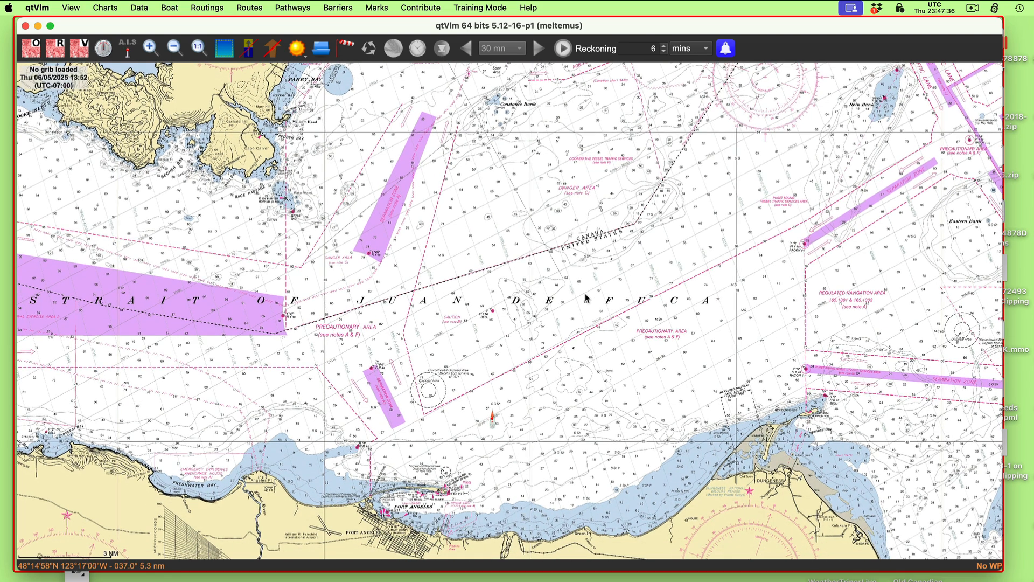
right_click(516, 297)
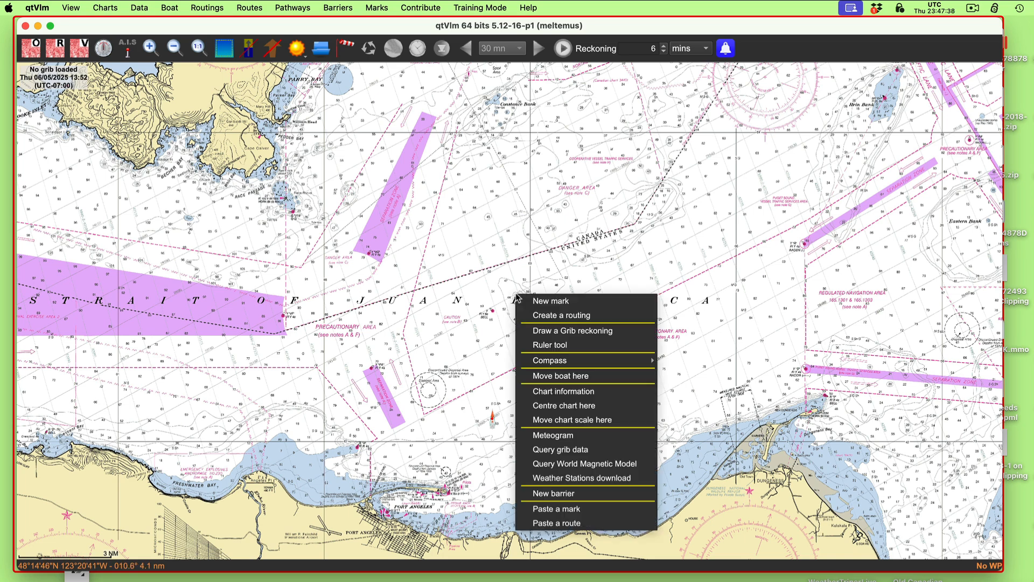
left_click(629, 256)
right_click(515, 294)
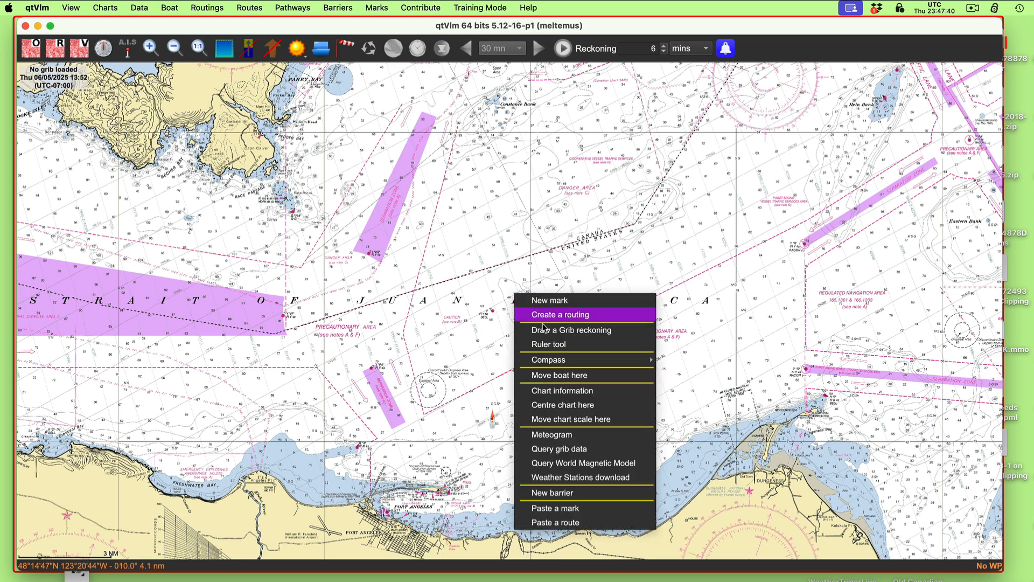
left_click(549, 344)
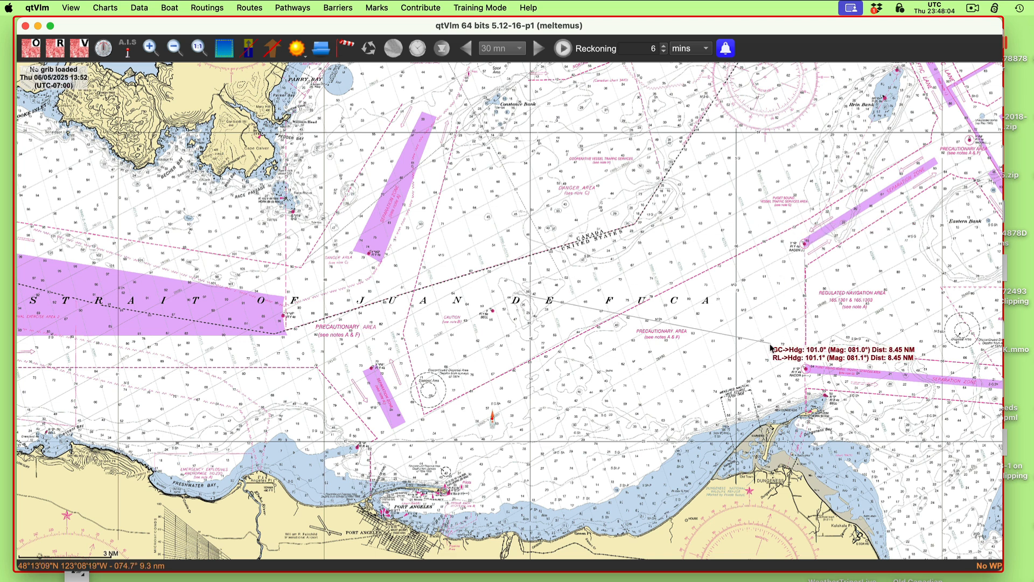
Query the World Magnetic Model at a point in mid-strait, read the variation and close the result.
right_click(586, 275)
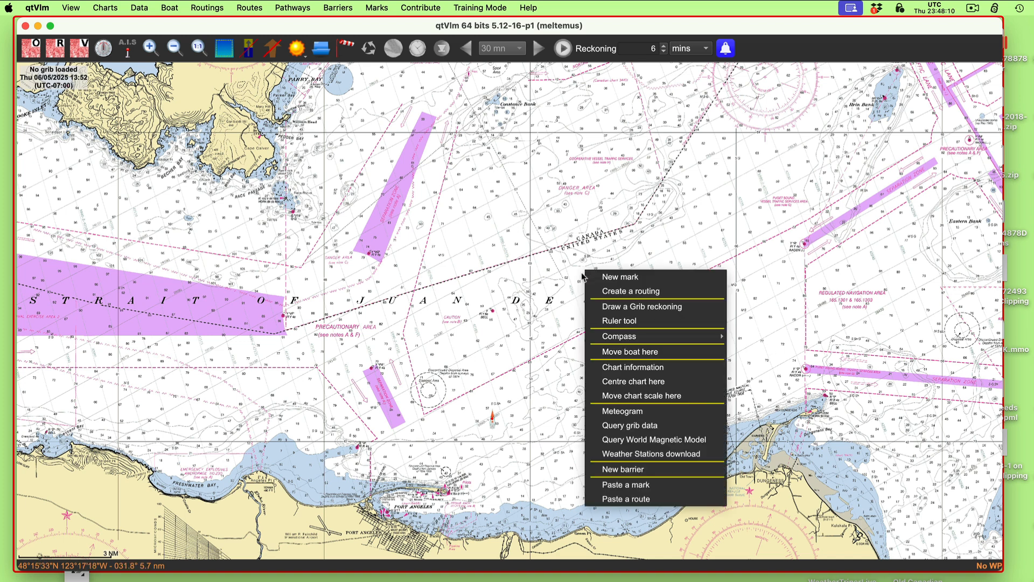
left_click(629, 442)
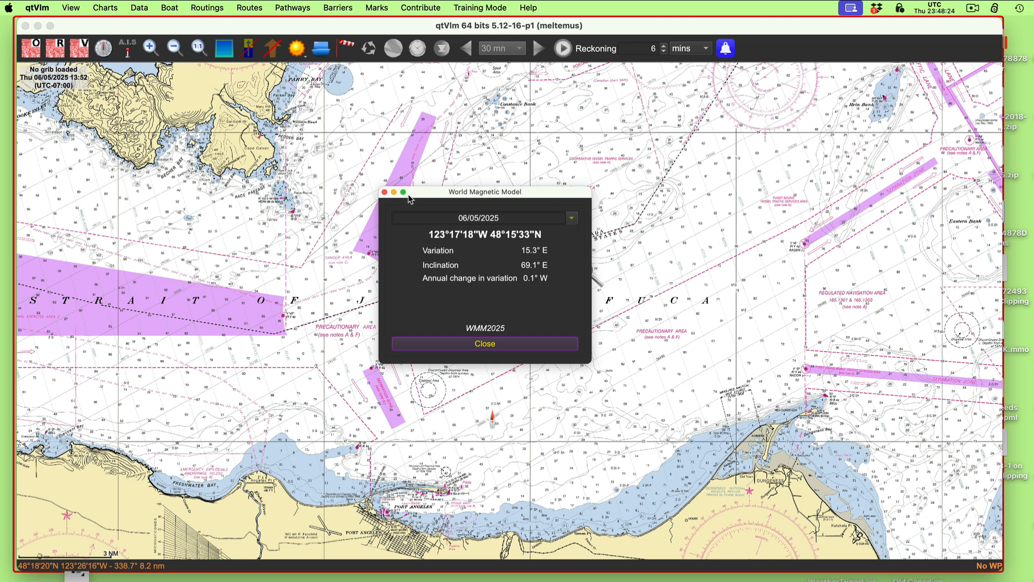
left_click_drag(424, 192, 429, 142)
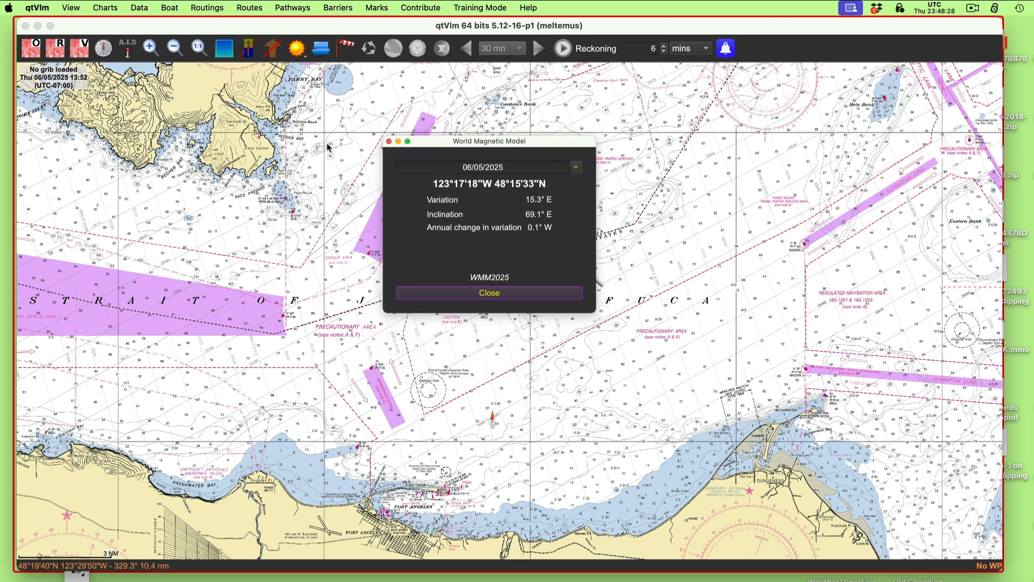
left_click(389, 141)
Query the World Magnetic Model at the compass rose east of Lake Crescent and close the result after reading it.
scroll(595, 249, "down", 10)
scroll(596, 249, "left", 8)
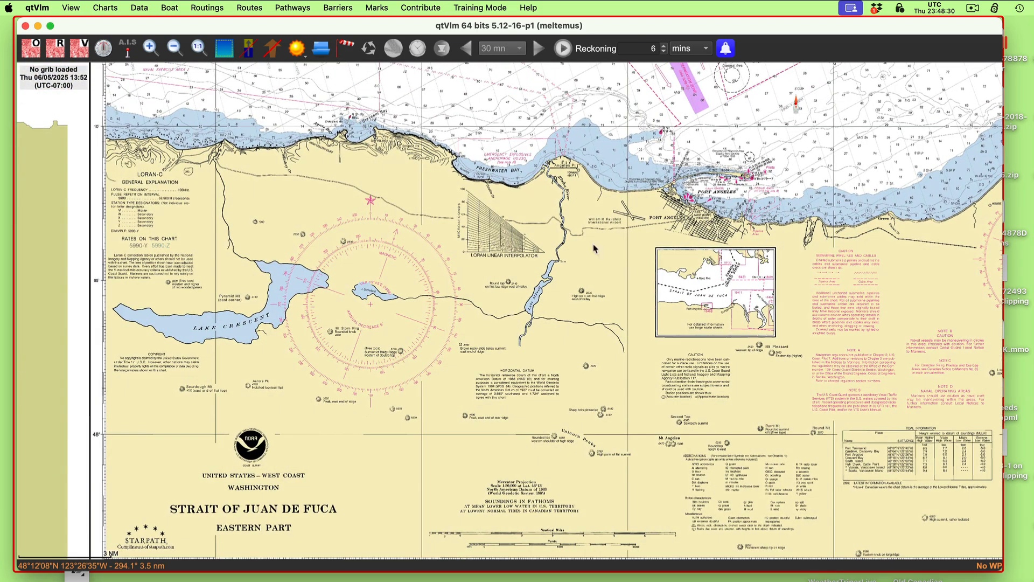
right_click(402, 294)
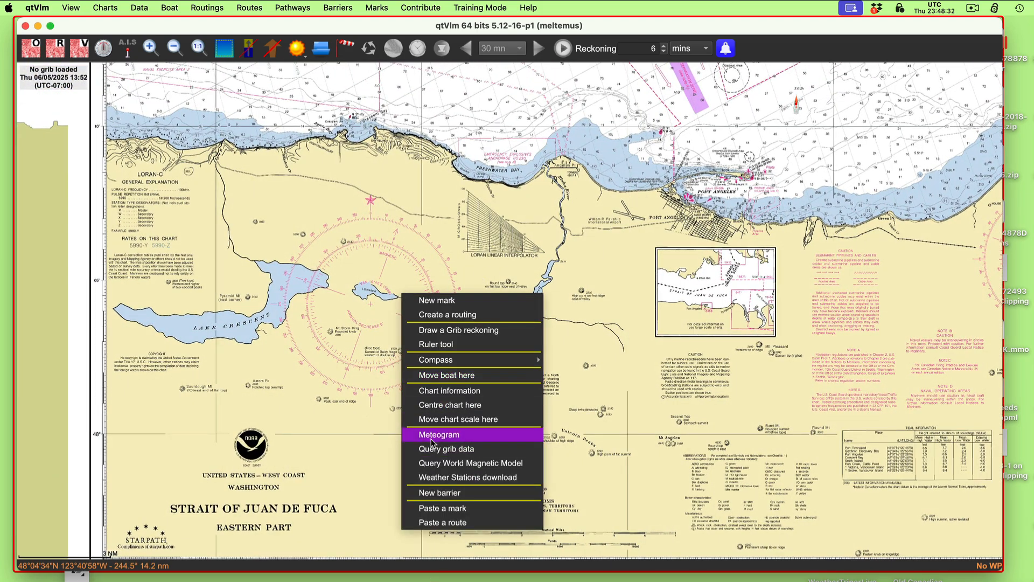
left_click(489, 462)
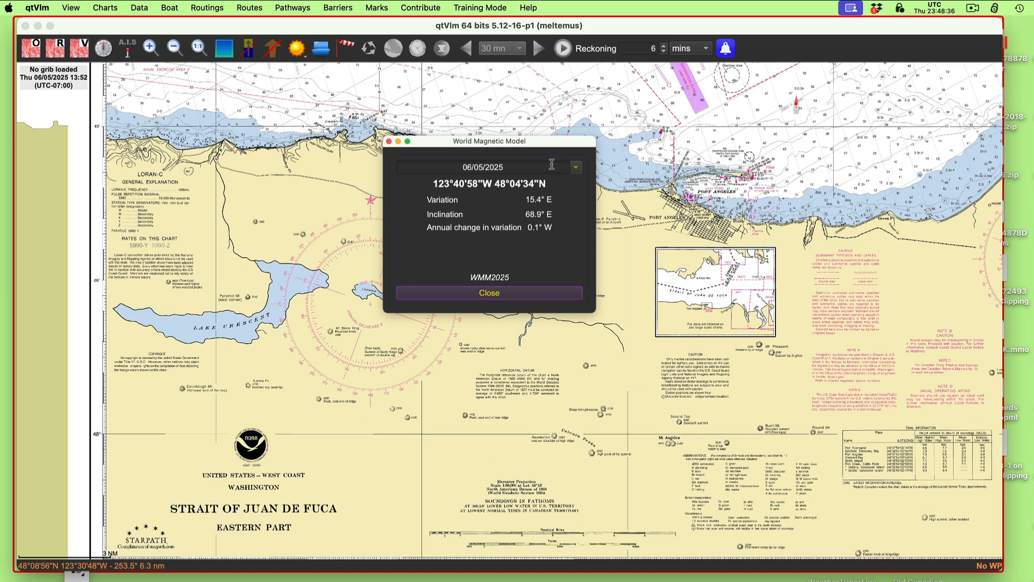
left_click_drag(553, 145, 603, 185)
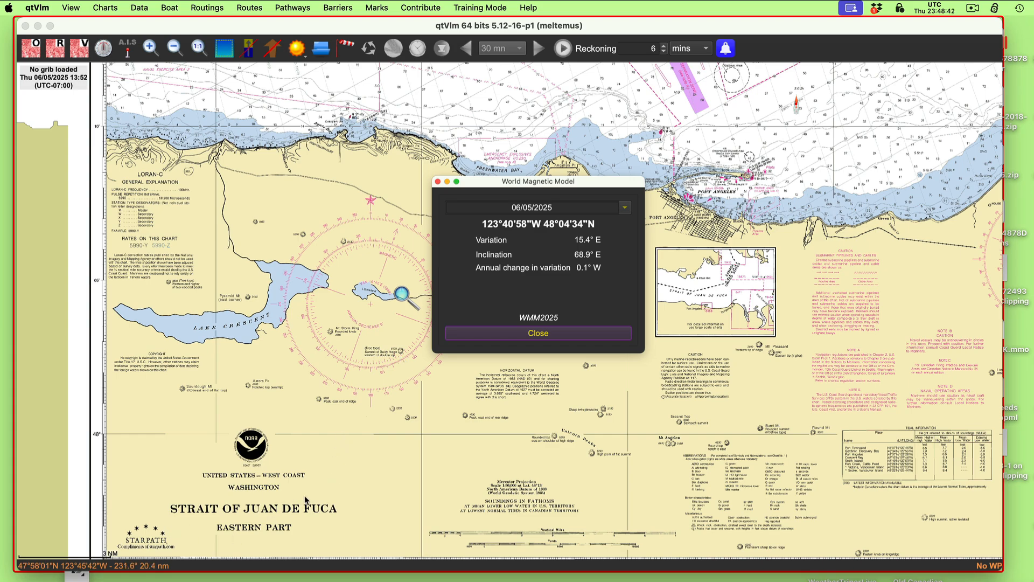
mouse_move(305, 500)
left_mouse_down()
mouse_move(328, 395)
mouse_move(289, 486)
left_mouse_up()
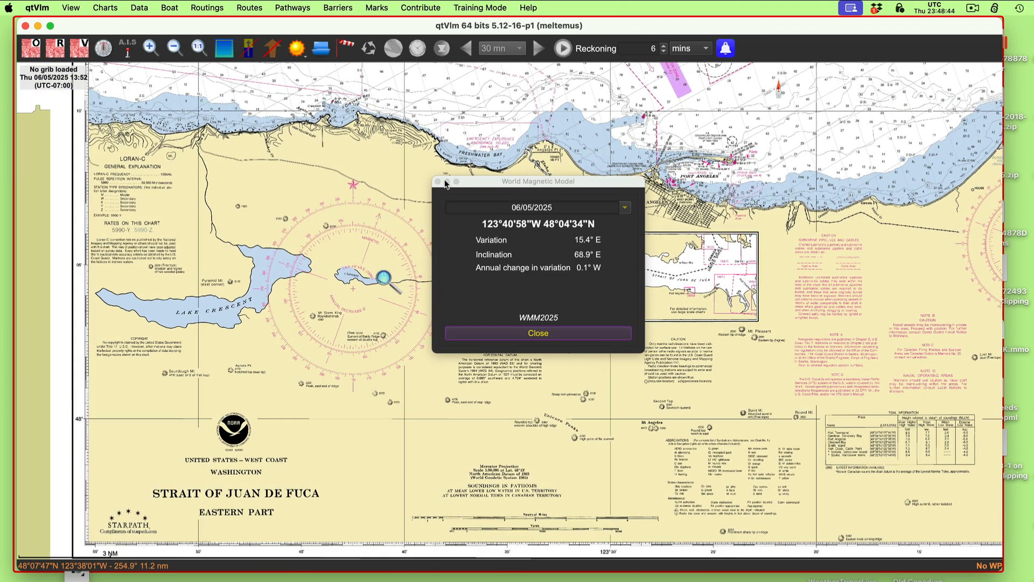
left_click(438, 182)
Examine the printed variation and annual decrease on the compass rose east of Lake Crescent.
scroll(307, 340, "up", 1)
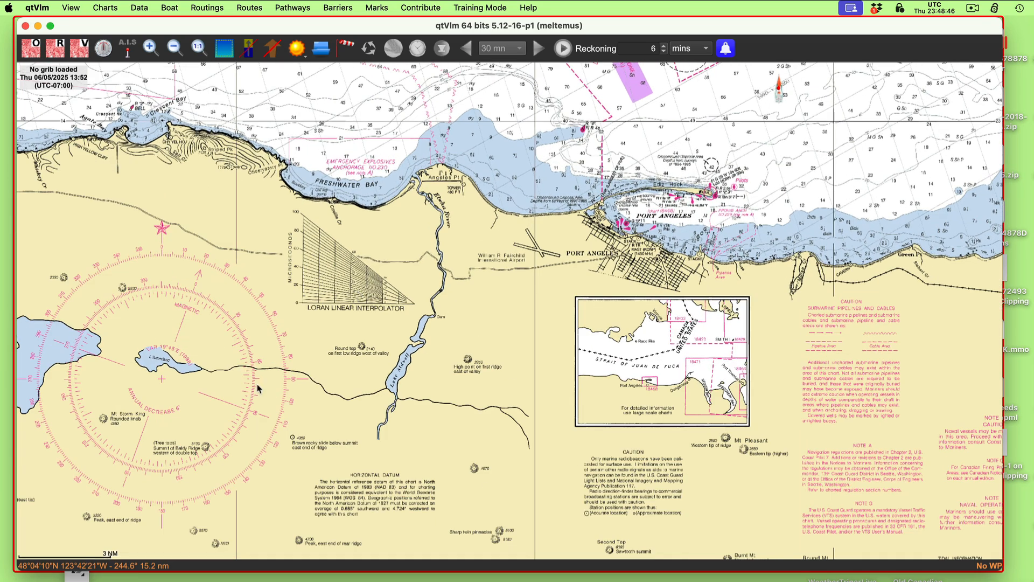
left_click_drag(329, 425, 1011, 261)
left_click_drag(651, 193, 364, 265)
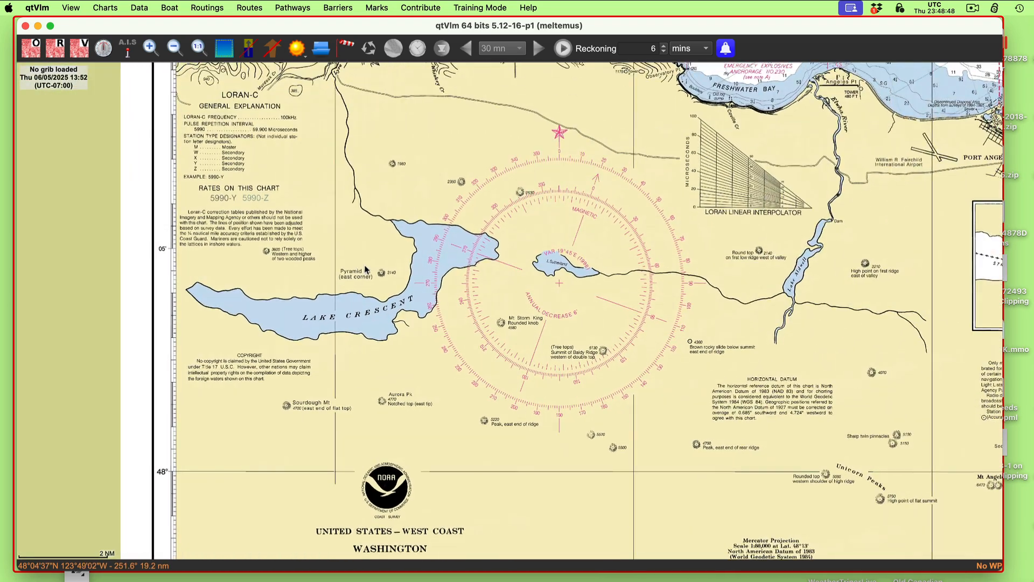
scroll(567, 321, "up", 1)
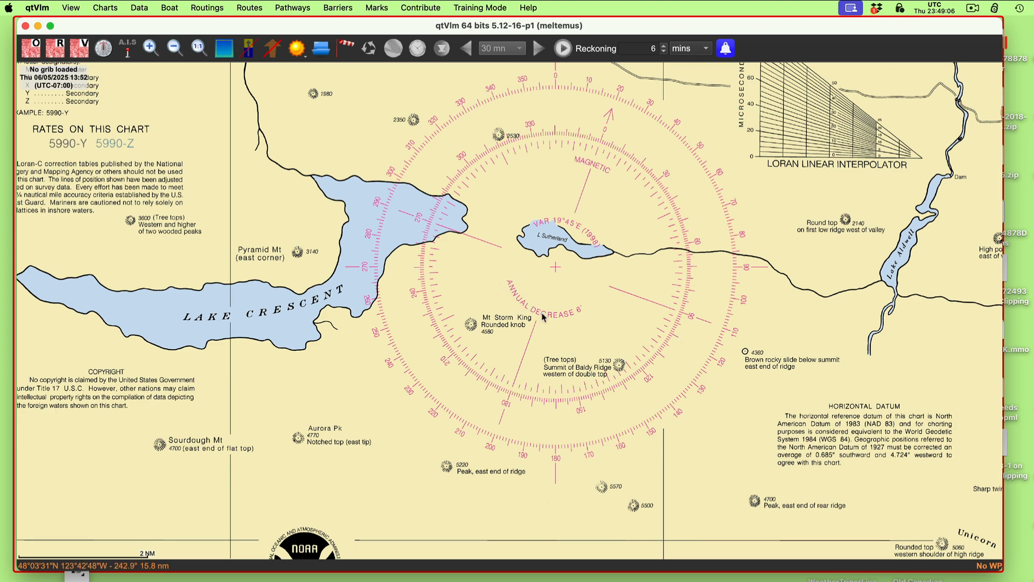
left_click_drag(653, 297, 528, 351)
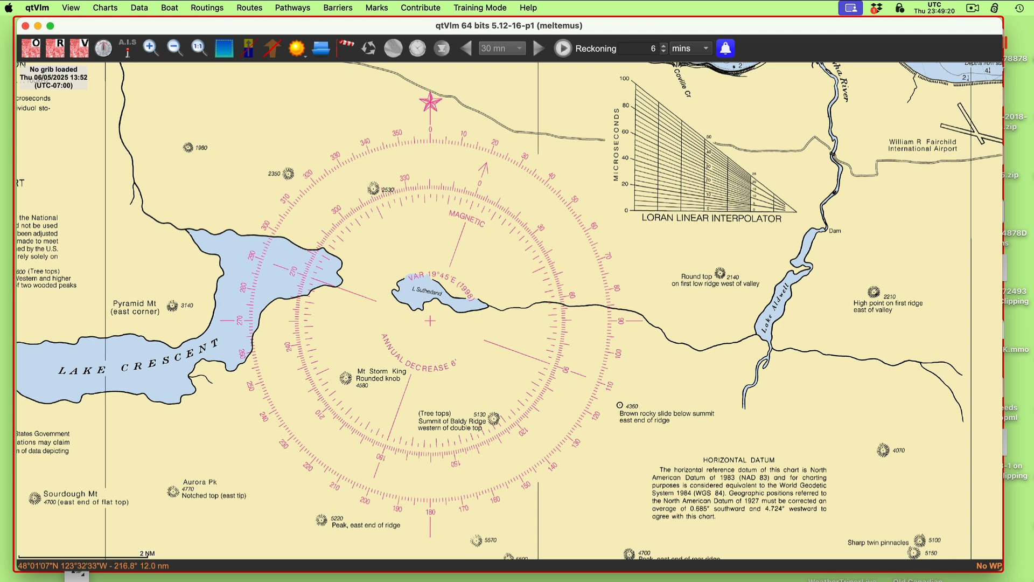
Review the handwritten 2025 variation calculation in IMG_6241.HEIC in Preview, then close the image.
left_click_drag(1033, 334, 361, 6)
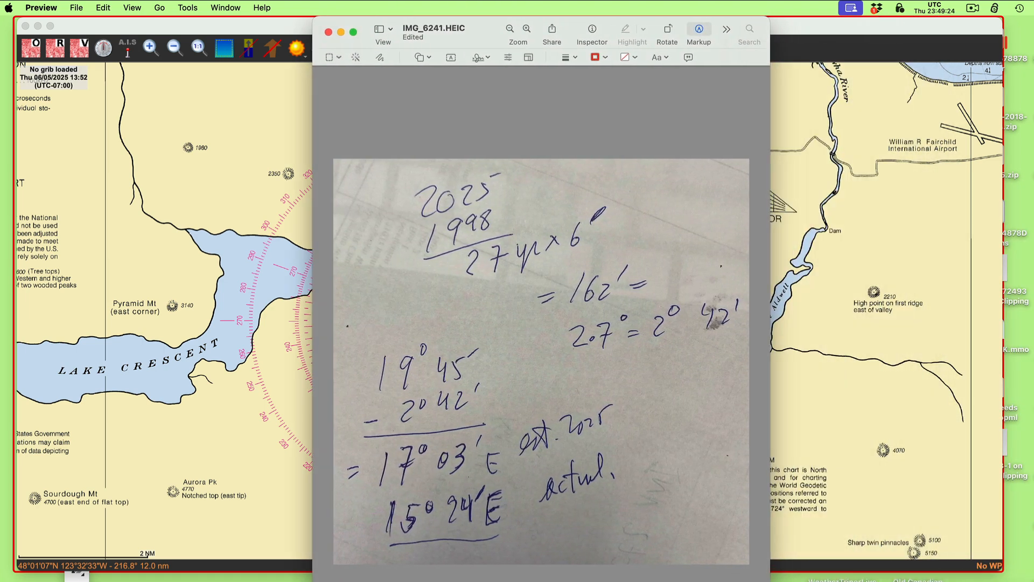
left_click_drag(770, 581, 756, 525)
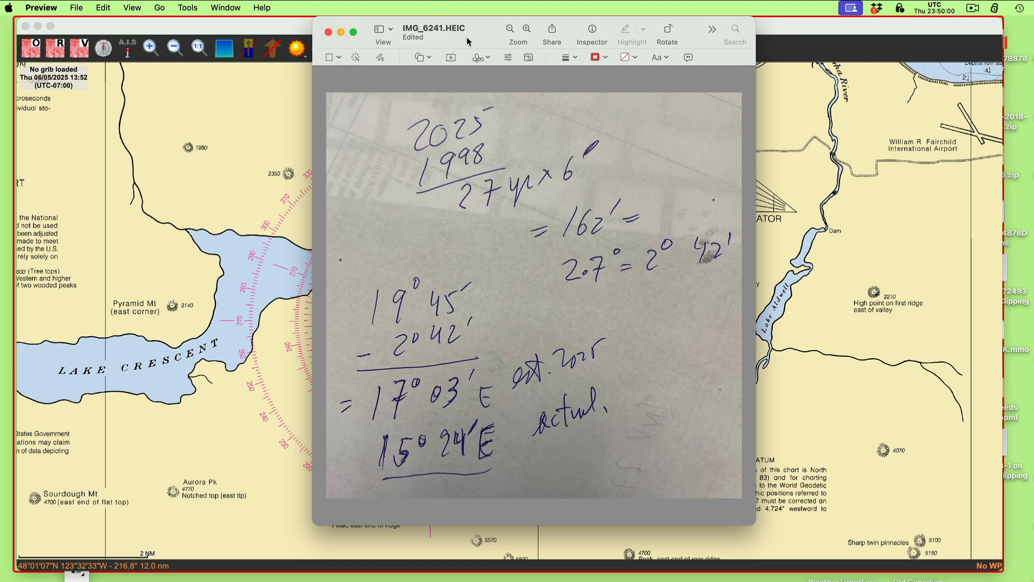
left_click_drag(467, 41, 463, 41)
left_click(325, 33)
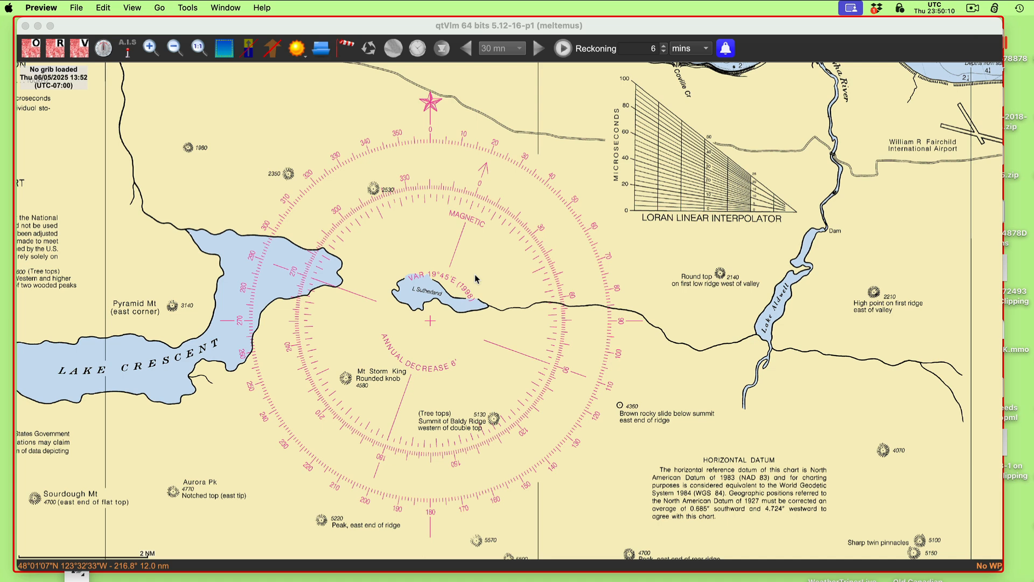
Look over the Lake Crescent compass rose again and the notes and title block in the chart's southern land area.
left_click(606, 289)
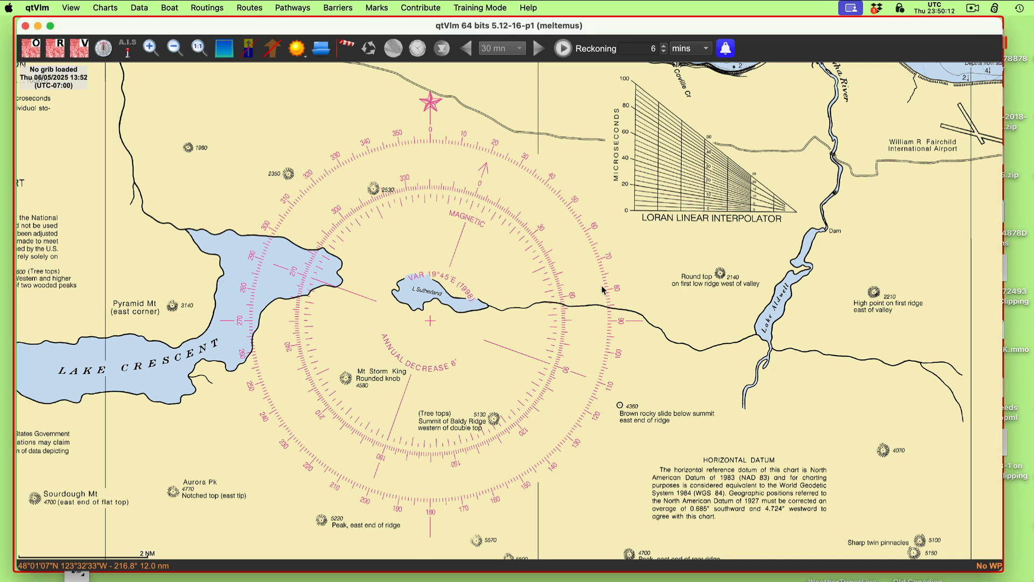
left_click_drag(605, 289, 700, 383)
left_click_drag(404, 190, 347, 174)
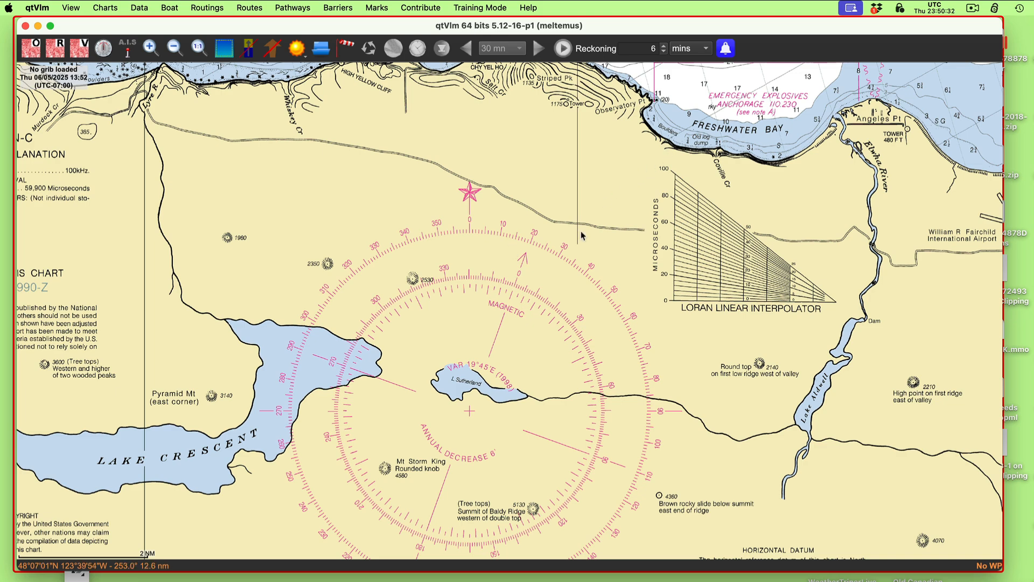
left_click_drag(582, 232, 586, 227)
scroll(586, 225, "down", 3)
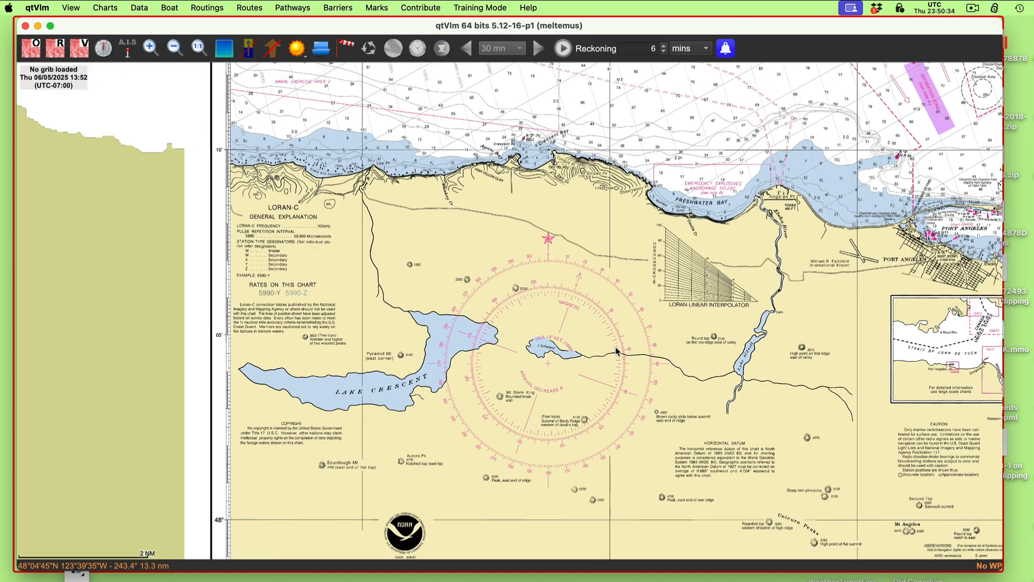
scroll(615, 347, "down", 1)
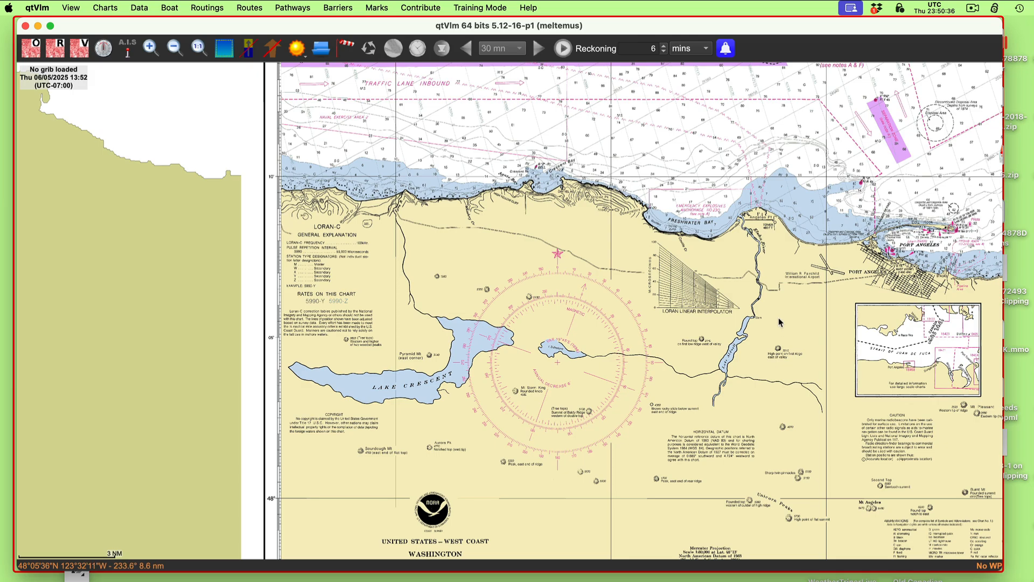
left_click_drag(778, 318, 396, 311)
left_click_drag(788, 234, 524, 183)
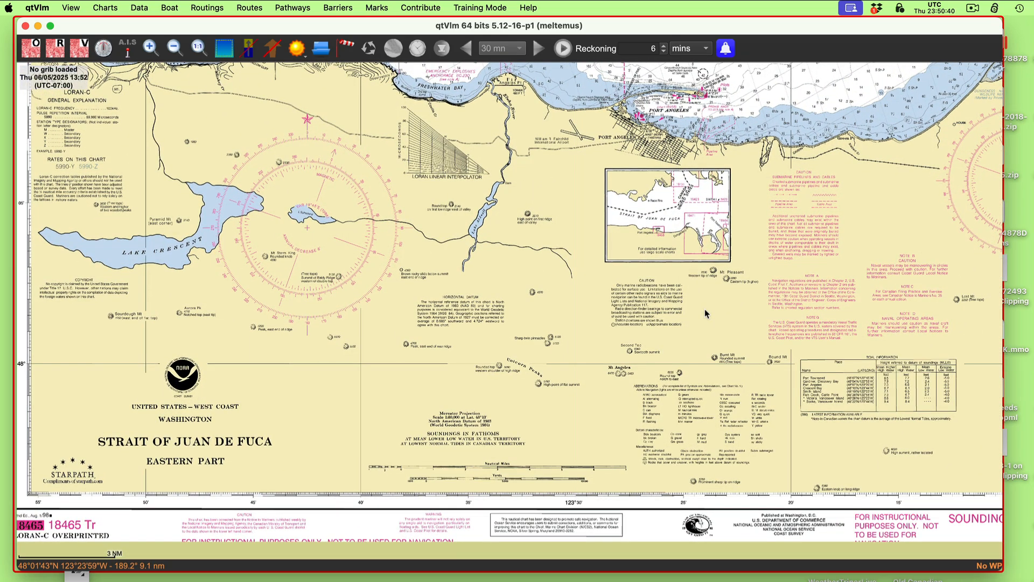
scroll(705, 311, "down", 1)
scroll(705, 311, "down", 1)
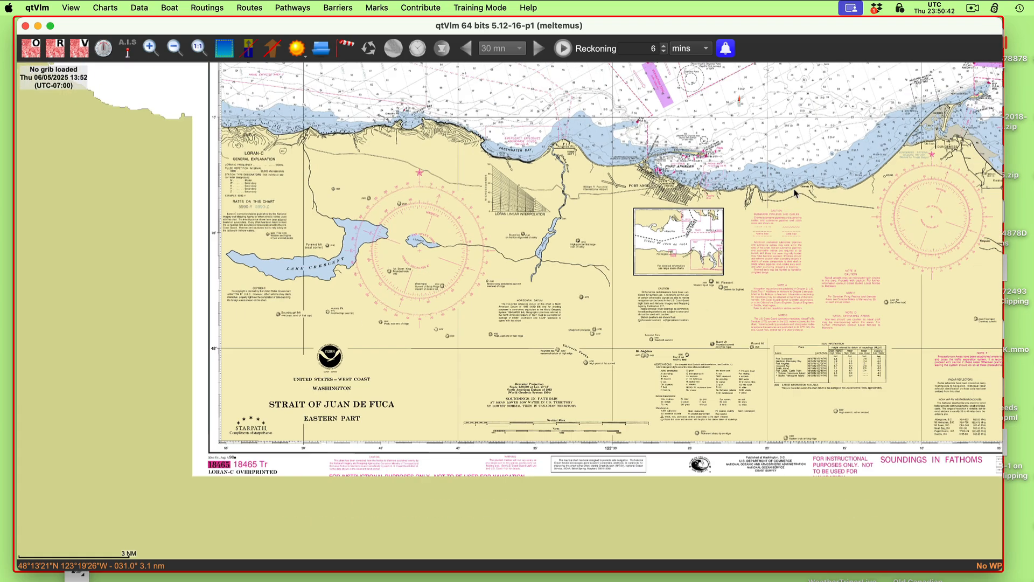
Return the chart to the open Strait of Juan de Fuca and switch to Acrobat to show the workbook's Magnetic Variation section.
left_click_drag(835, 125, 653, 268)
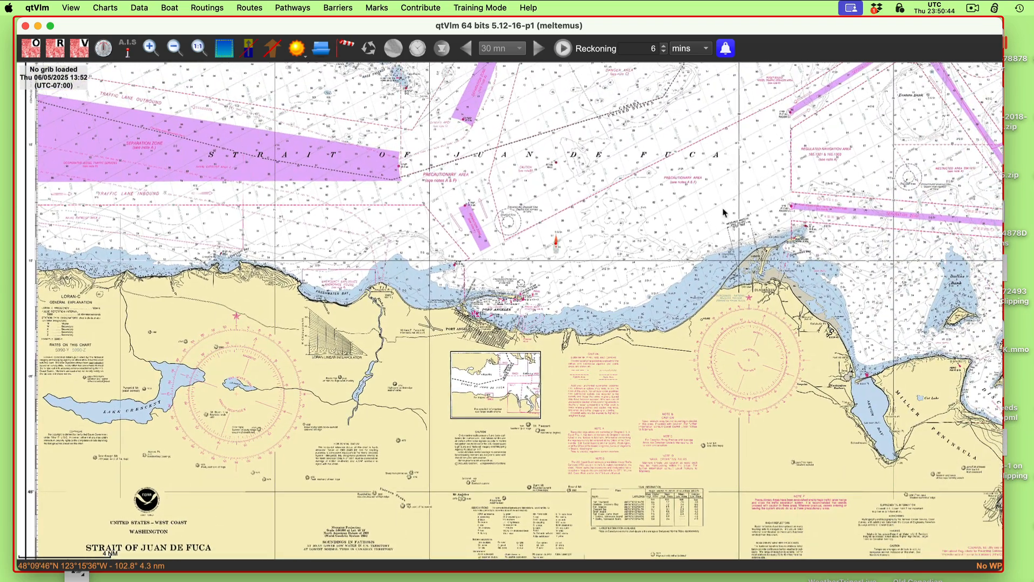
left_click_drag(726, 215, 687, 213)
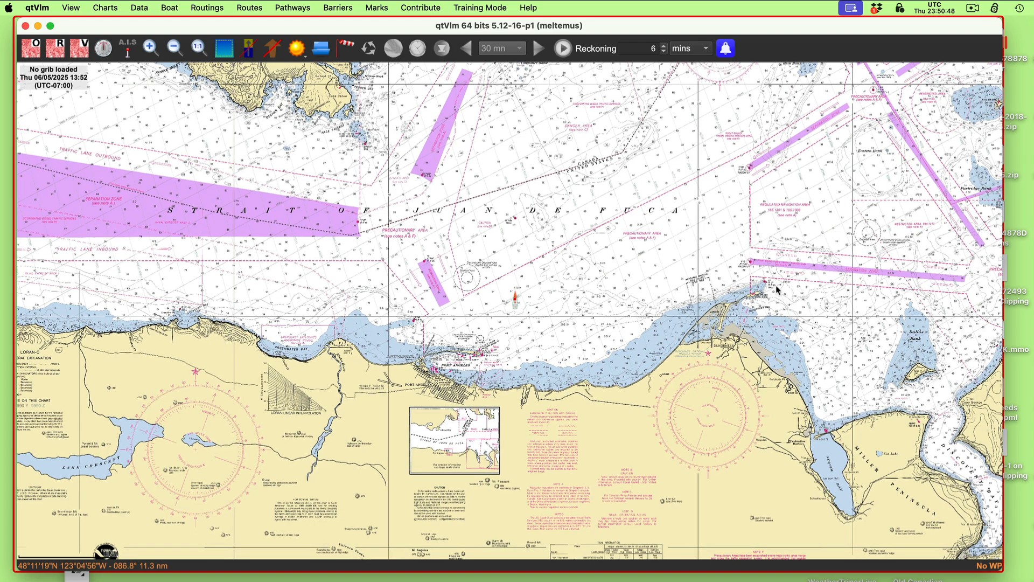
left_click_drag(778, 291, 795, 345)
left_click_drag(619, 175, 628, 286)
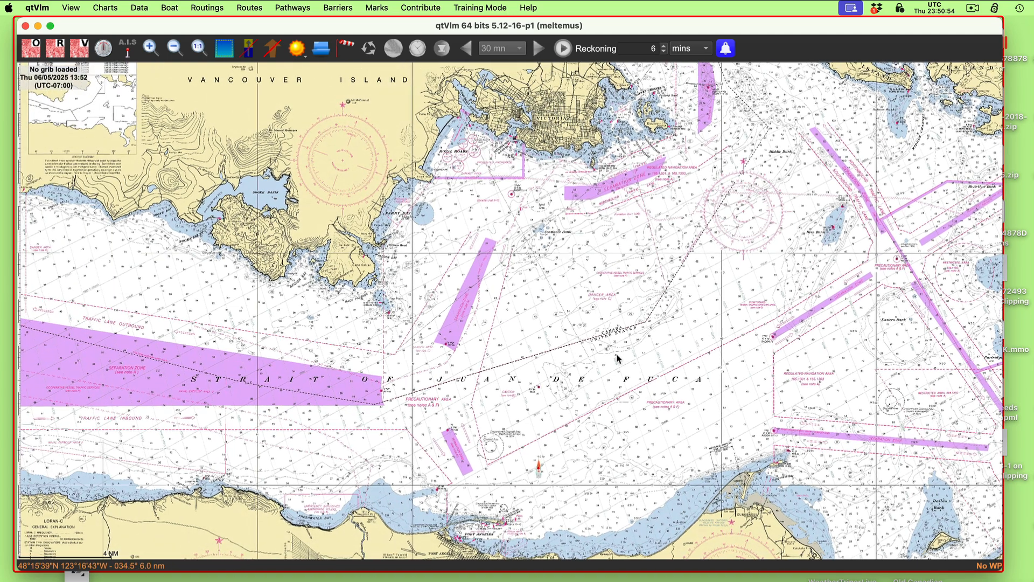
left_click_drag(616, 356, 574, 313)
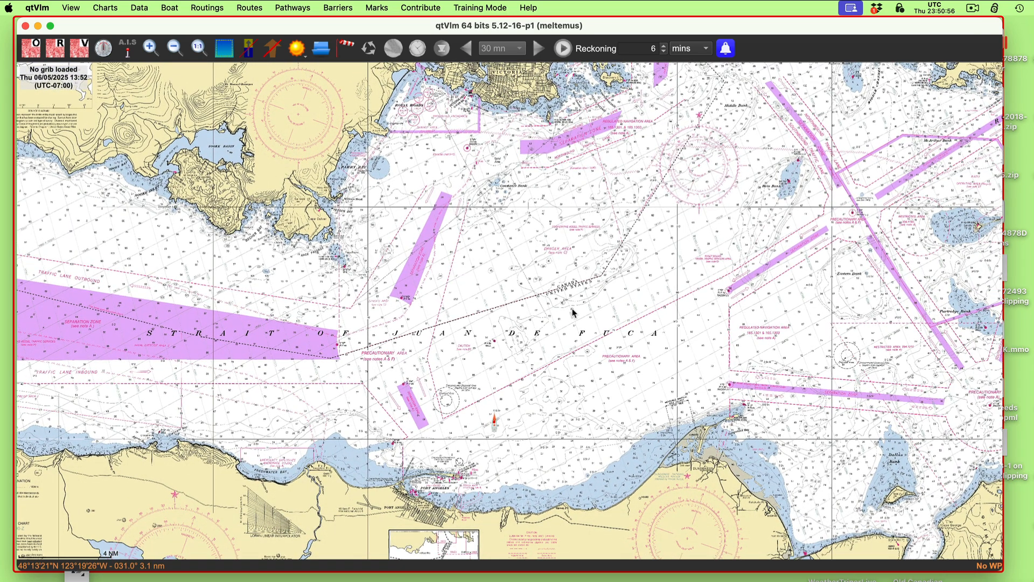
left_click_drag(668, 307, 606, 355)
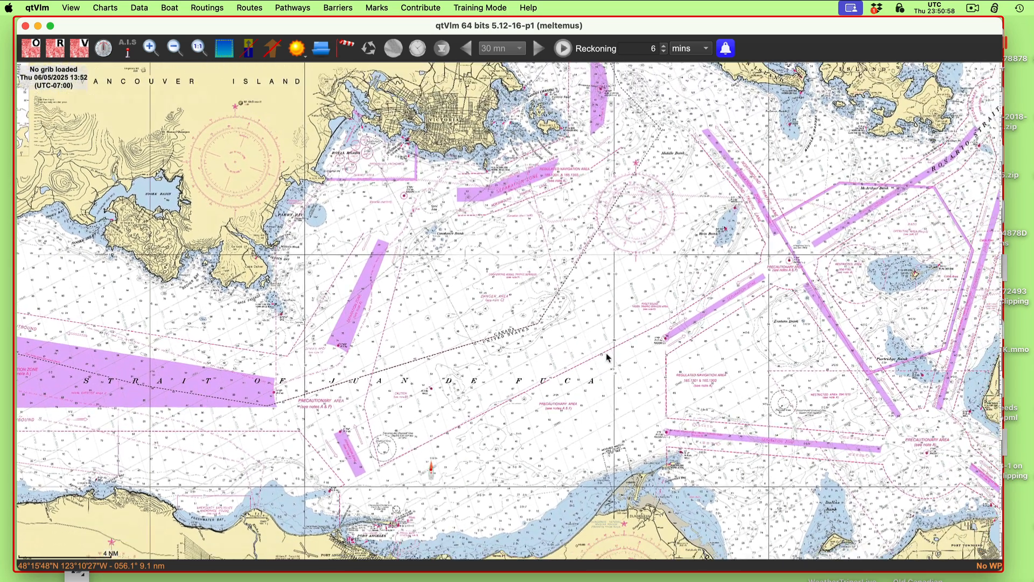
left_click_drag(526, 581, 561, 10)
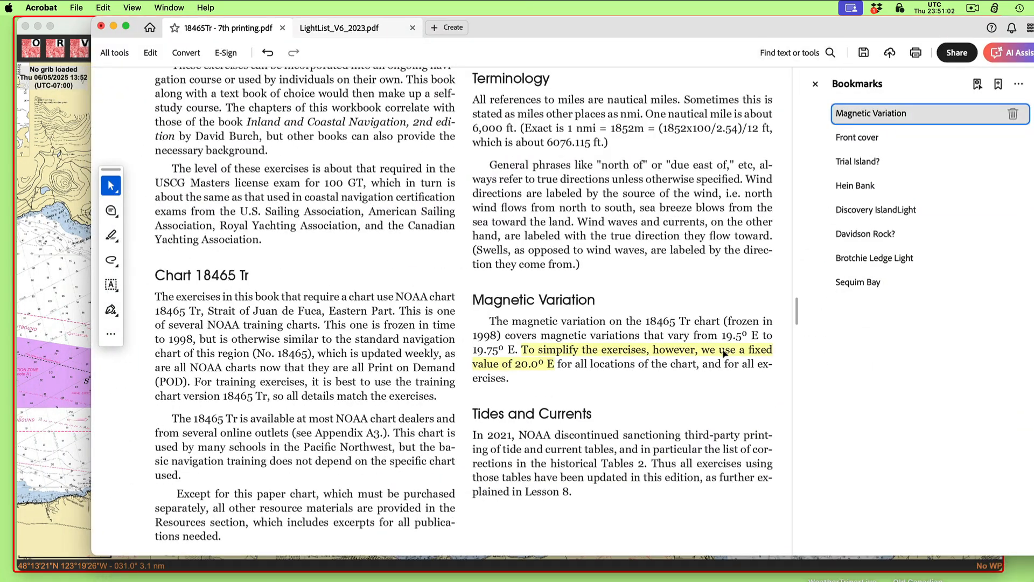
Go to the workbook's Davidson Rock? bookmark and read exercise 2-27 on the bearing and distance from Smith Island Light to Davidson Rock.
left_click(846, 243)
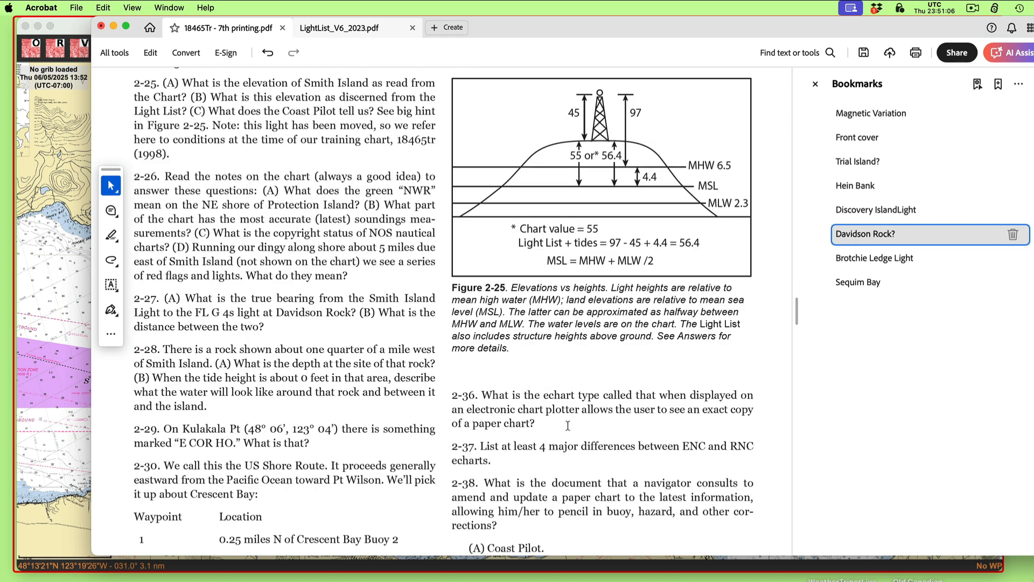
scroll(568, 425, "down", 2)
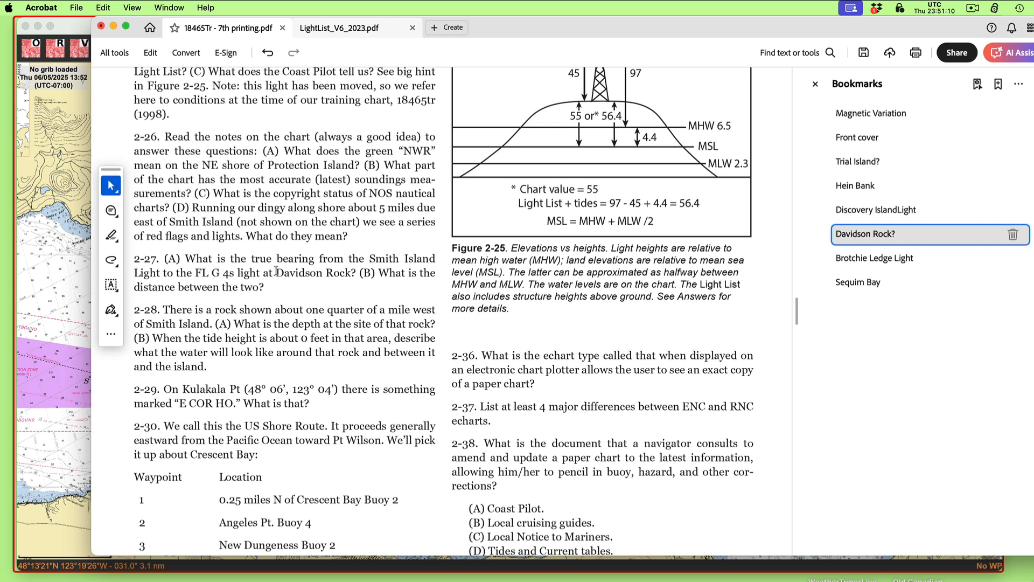
left_click_drag(274, 272, 347, 272)
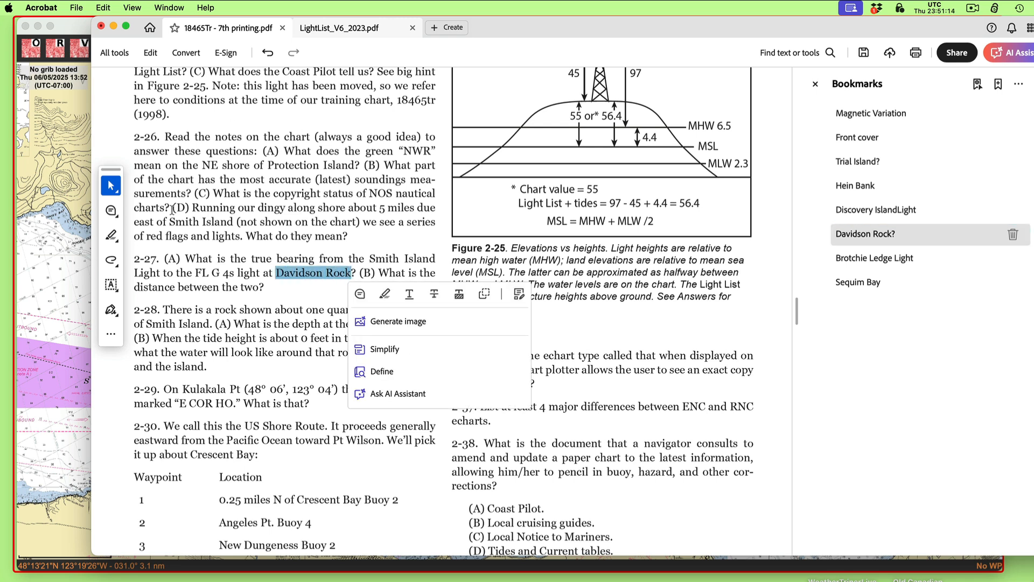
left_click_drag(170, 221, 235, 220)
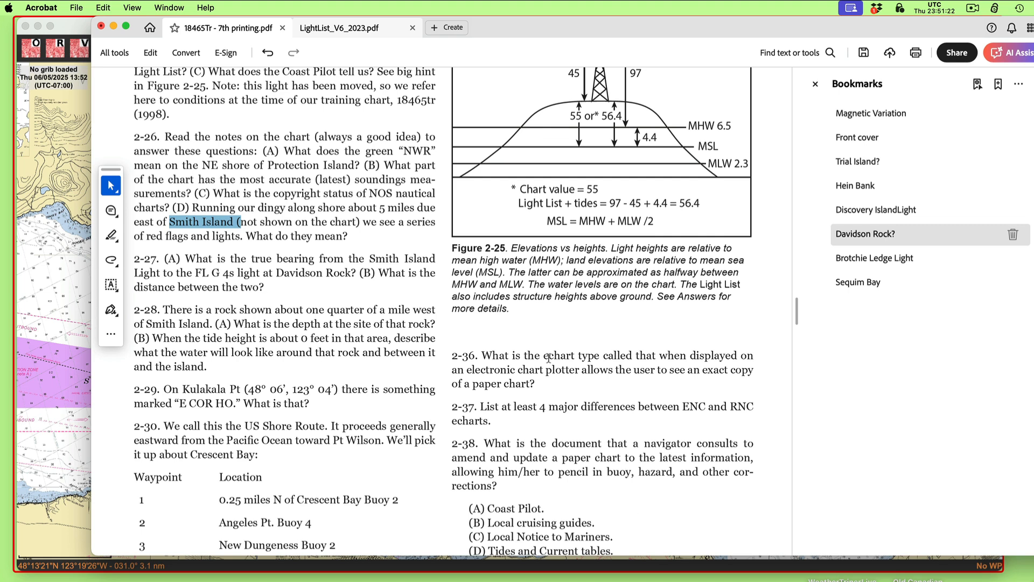
left_click(282, 341)
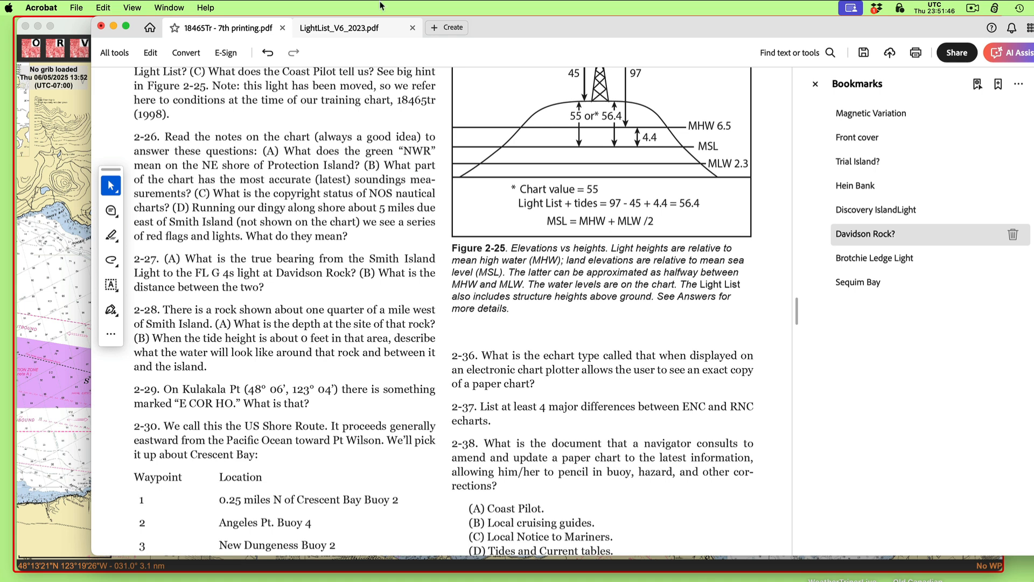
Switch to LightList_V6_2023.pdf and search it for "davidson rock", going to the exact match.
left_click(354, 27)
scroll(595, 342, "down", 10)
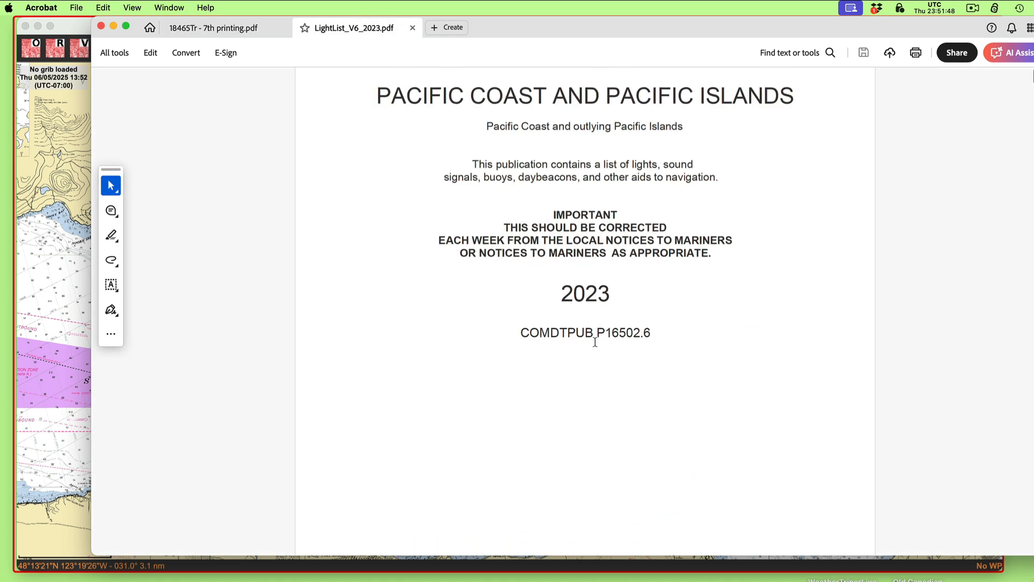
scroll(596, 343, "up", 9)
scroll(596, 343, "down", 2)
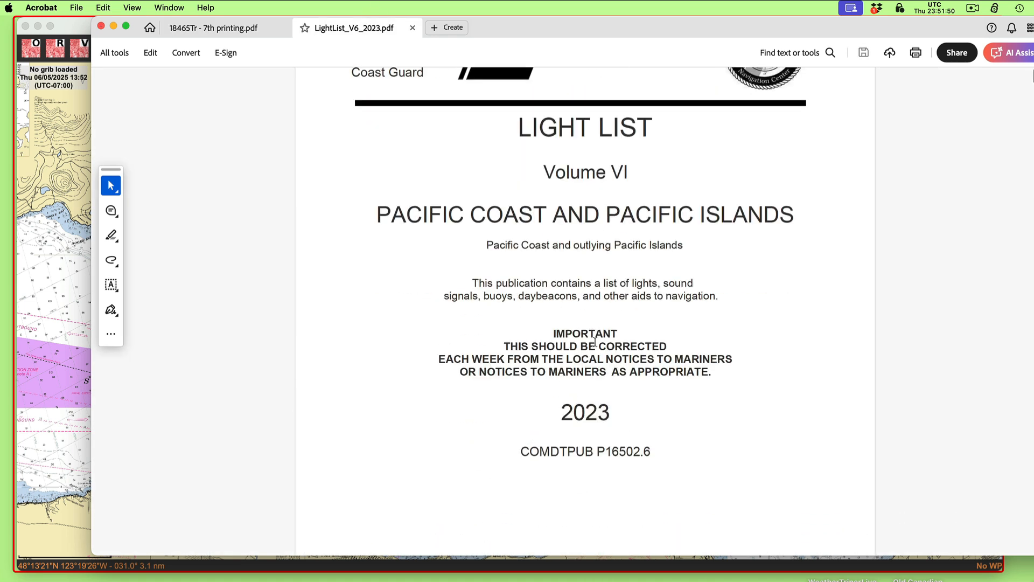
key("super+f")
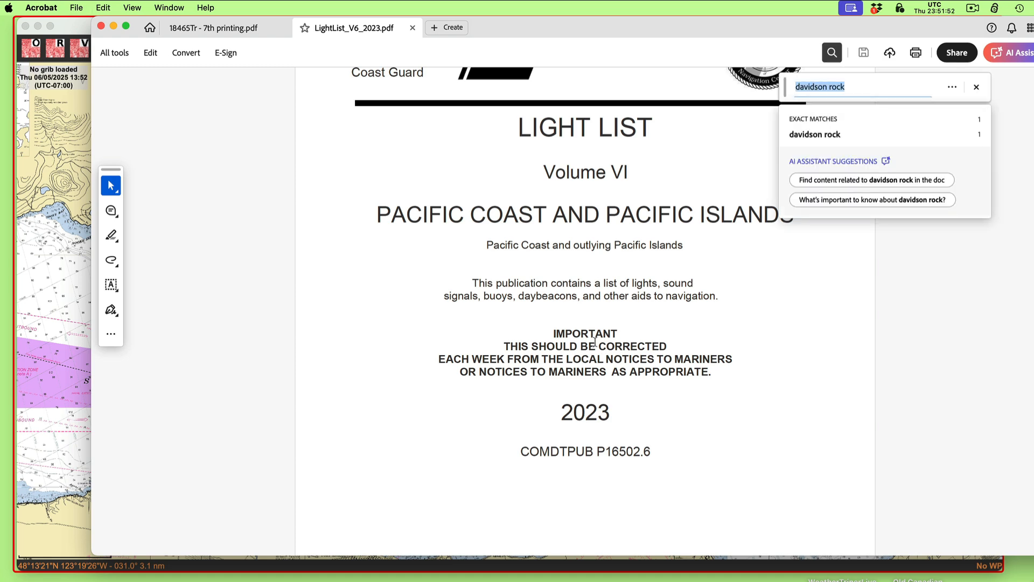
left_click(801, 134)
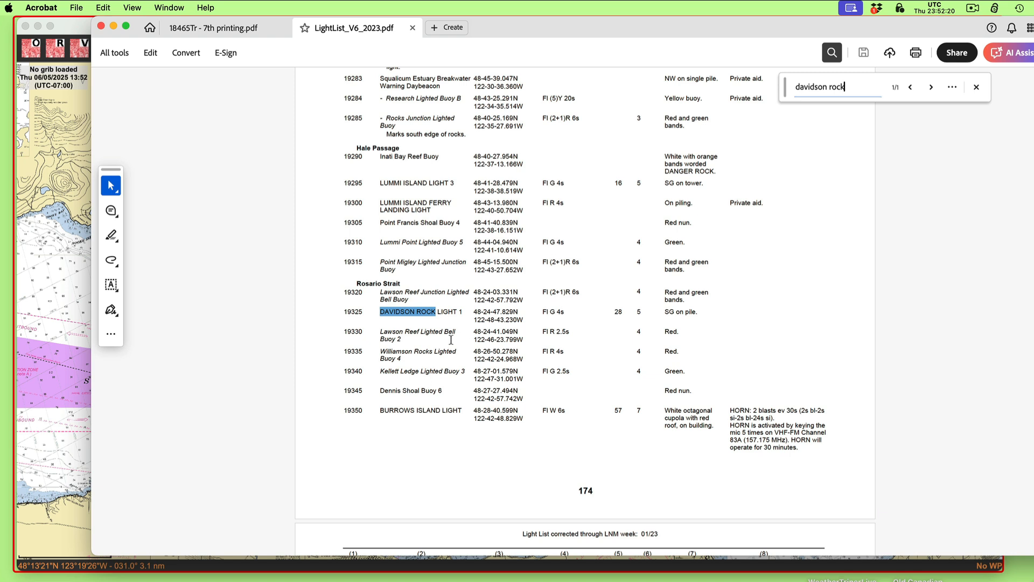
Examine the name and listed position of Davidson Rock Light 1 in the Rosario Strait section.
left_click(420, 314)
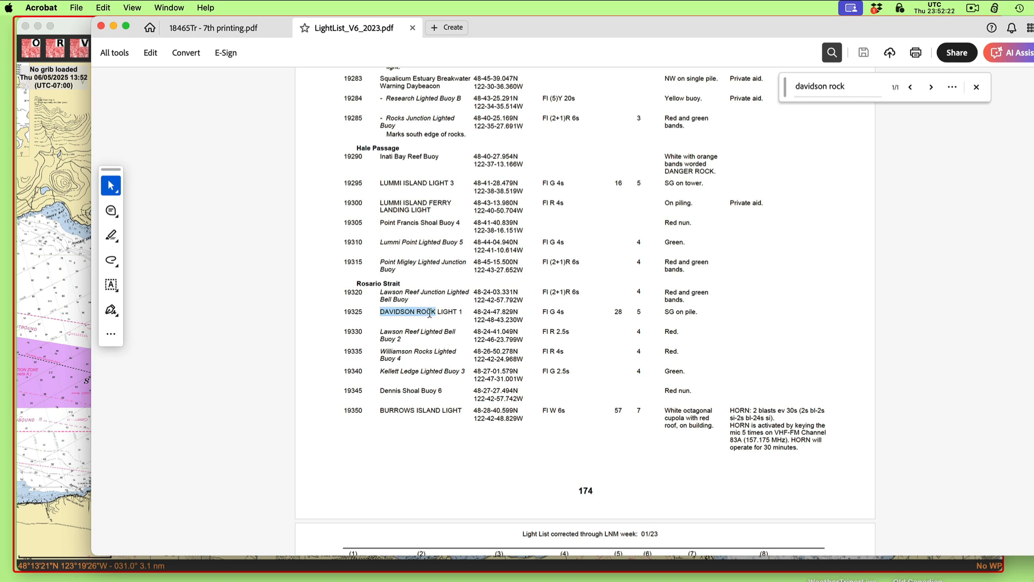
mouse_move(474, 310)
left_mouse_down()
mouse_move(530, 314)
mouse_move(504, 311)
mouse_move(521, 313)
left_mouse_up()
left_click(530, 315)
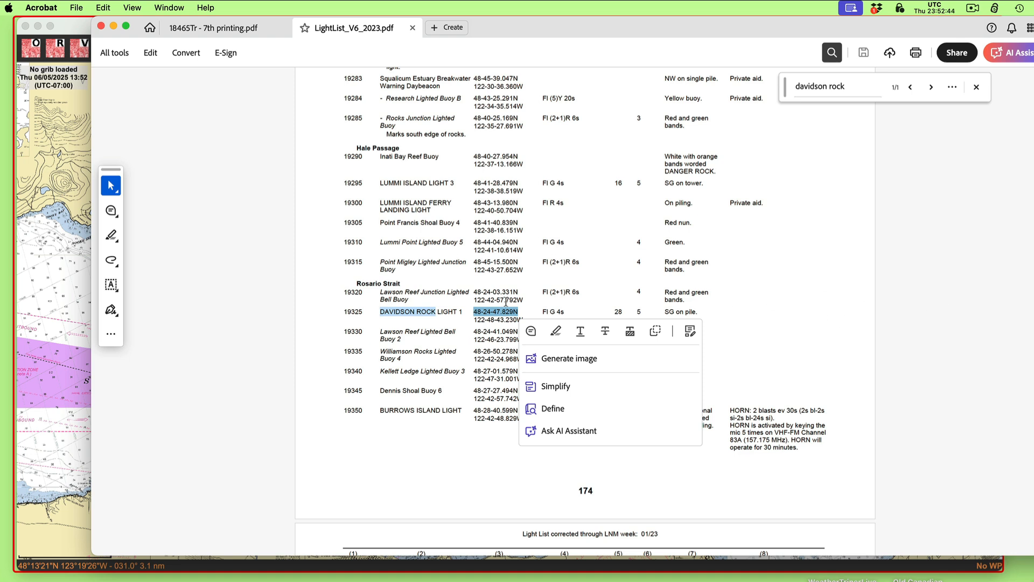
left_click(475, 315)
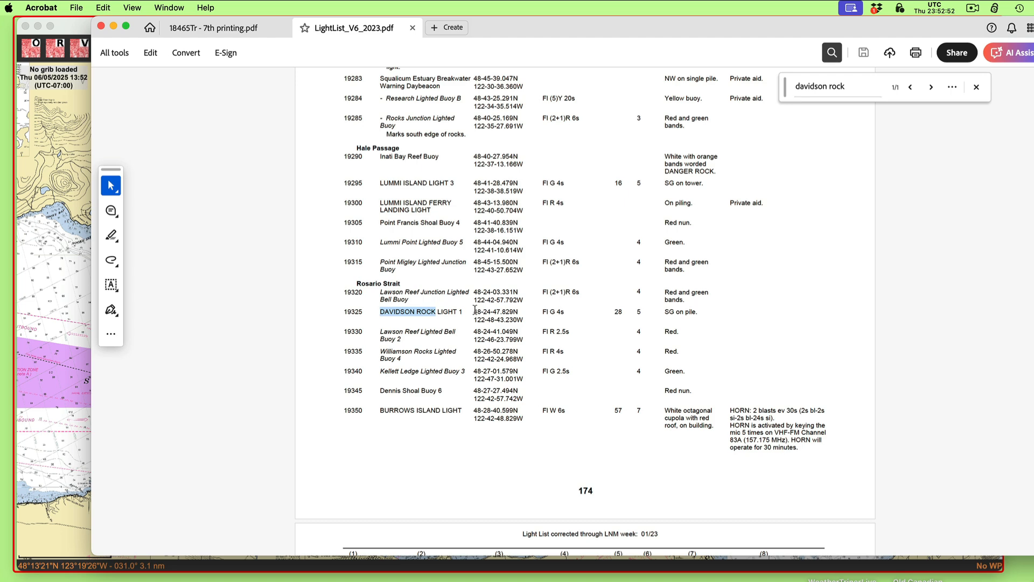
Enlarge the Light List page and compare the decimal seconds in the Davidson Rock and Kellett Ledge latitudes.
scroll(475, 311, "up", 5)
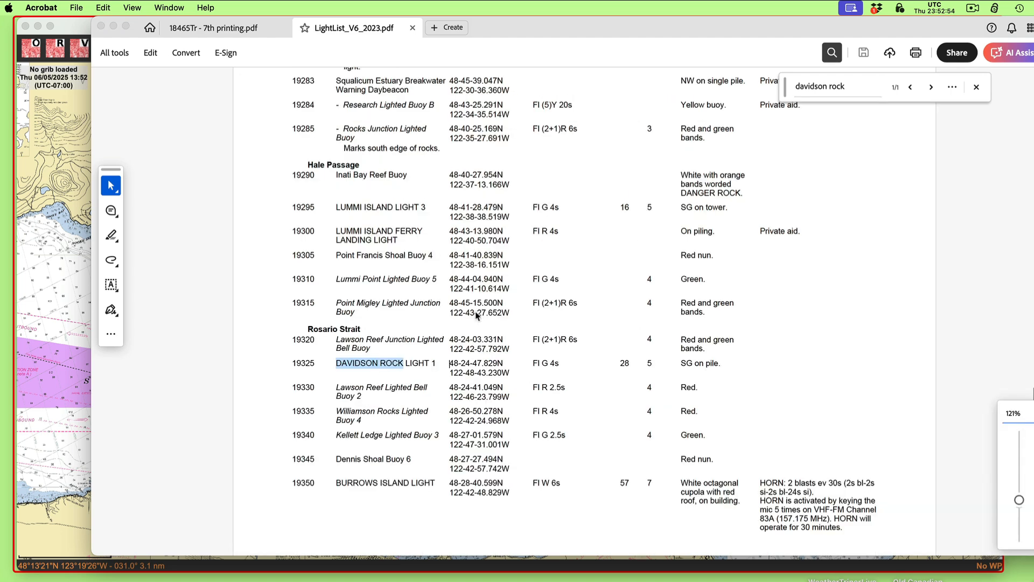
scroll(475, 309, "down", 10)
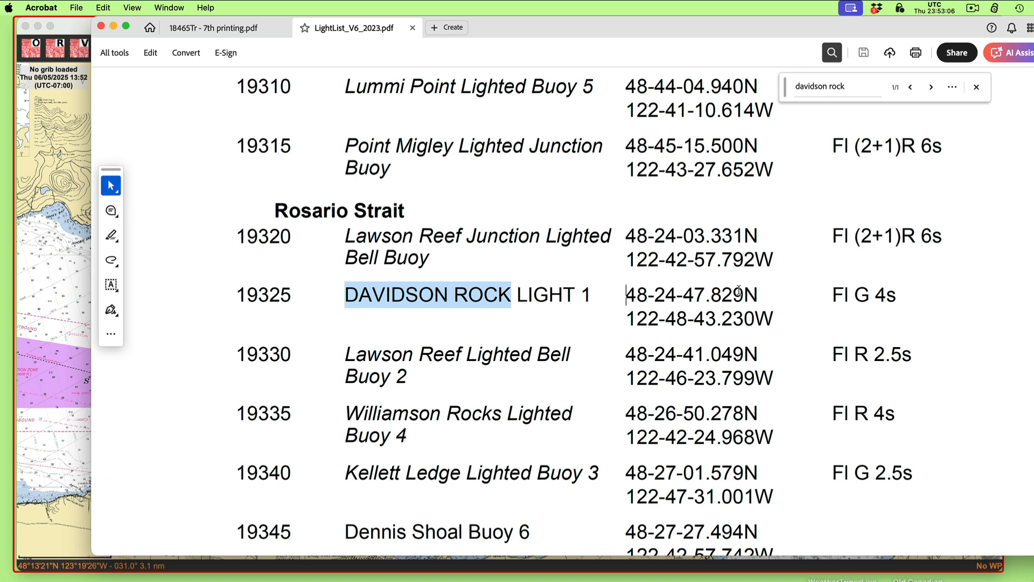
left_click_drag(722, 295, 743, 296)
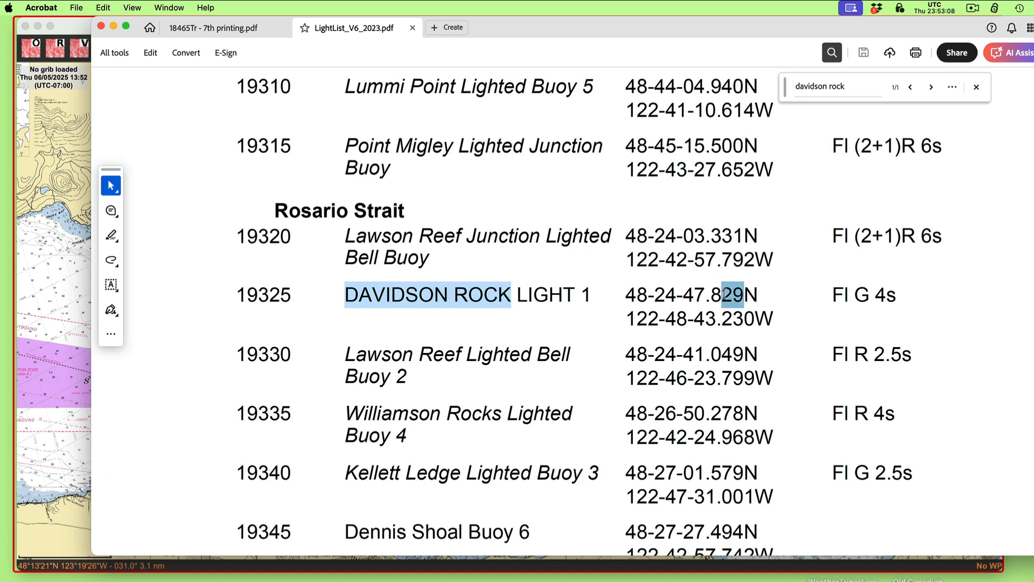
left_click(763, 288)
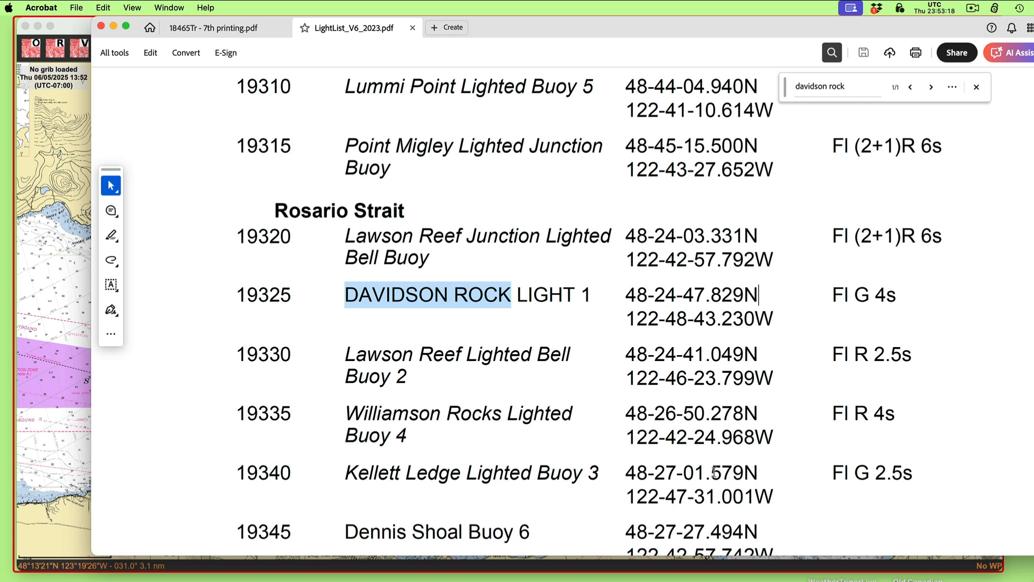
left_click_drag(712, 472, 746, 473)
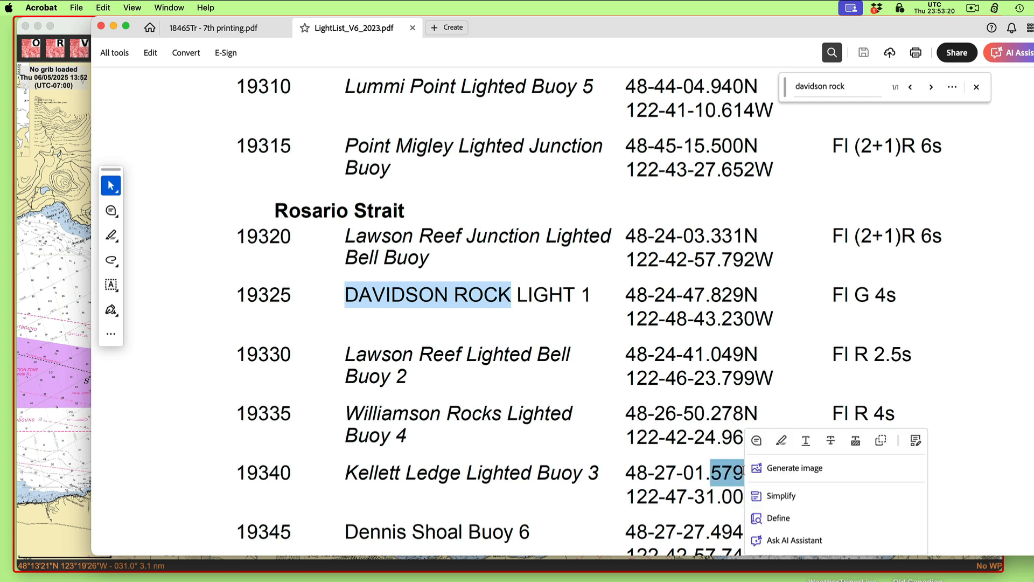
left_click(590, 485)
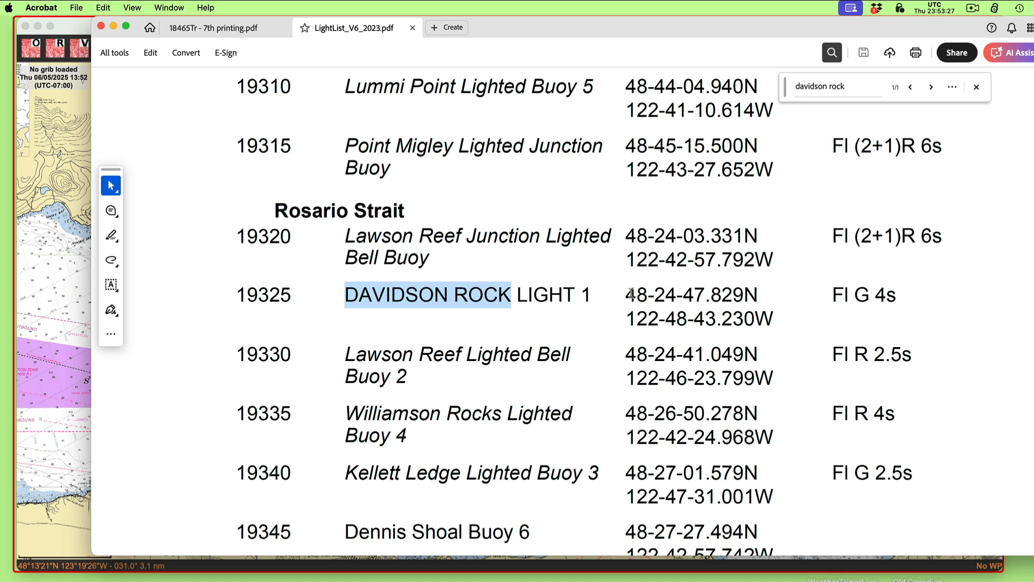
Copy Davidson Rock Light's latitude 48-24-47.829 without the N and switch to qtVlm.
left_click_drag(628, 294, 741, 296)
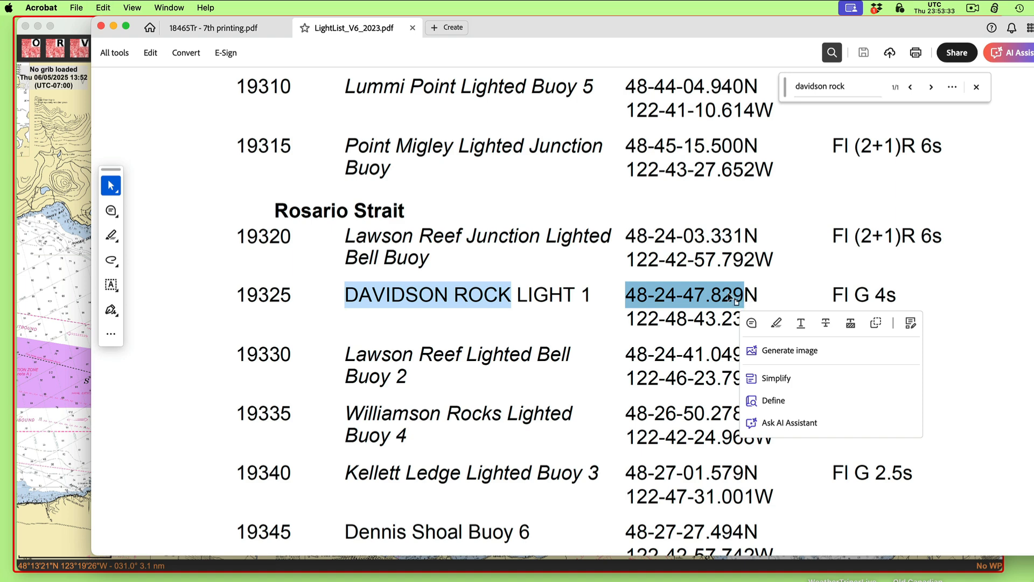
left_click(60, 204)
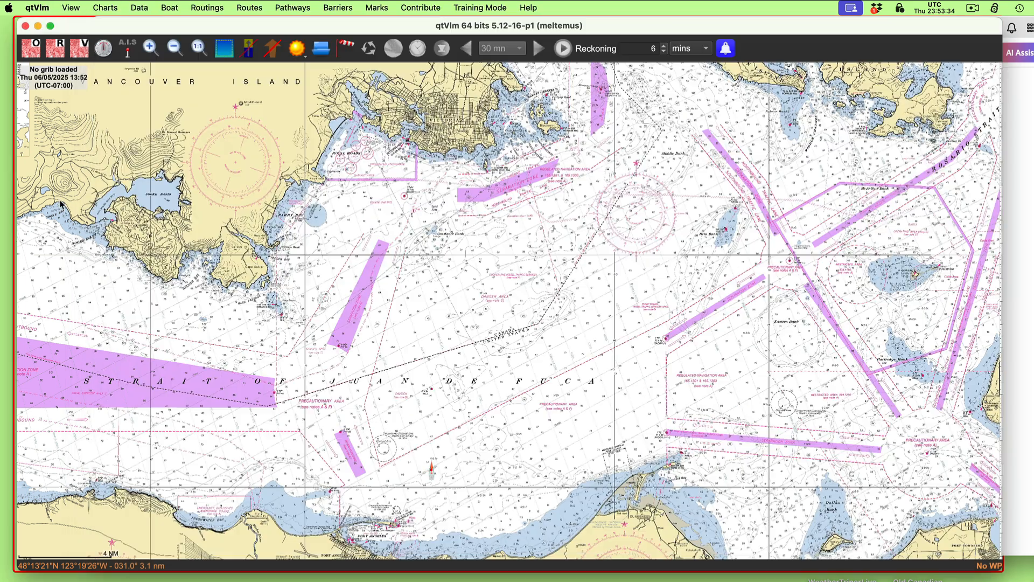
right_click(608, 290)
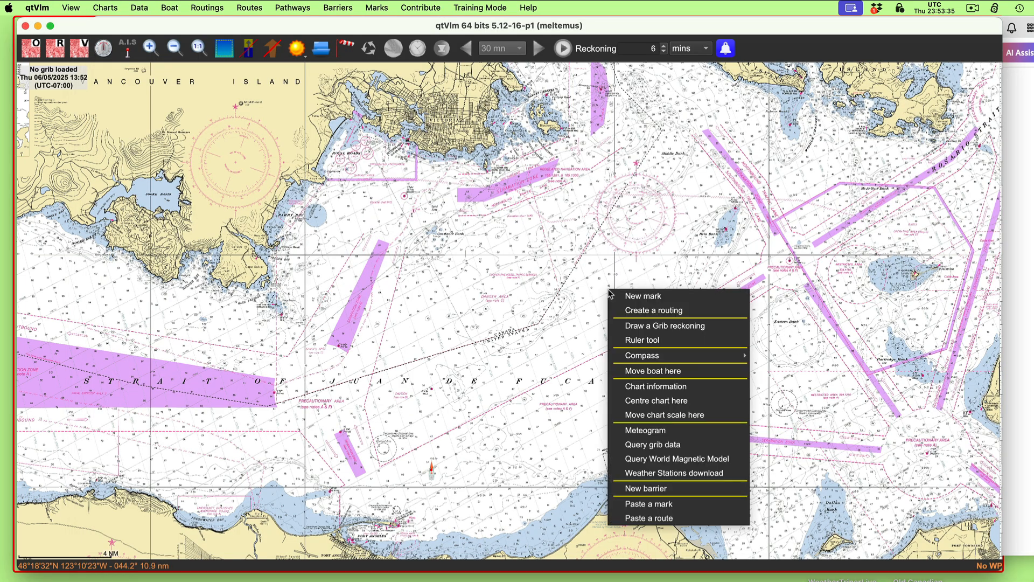
left_click(652, 299)
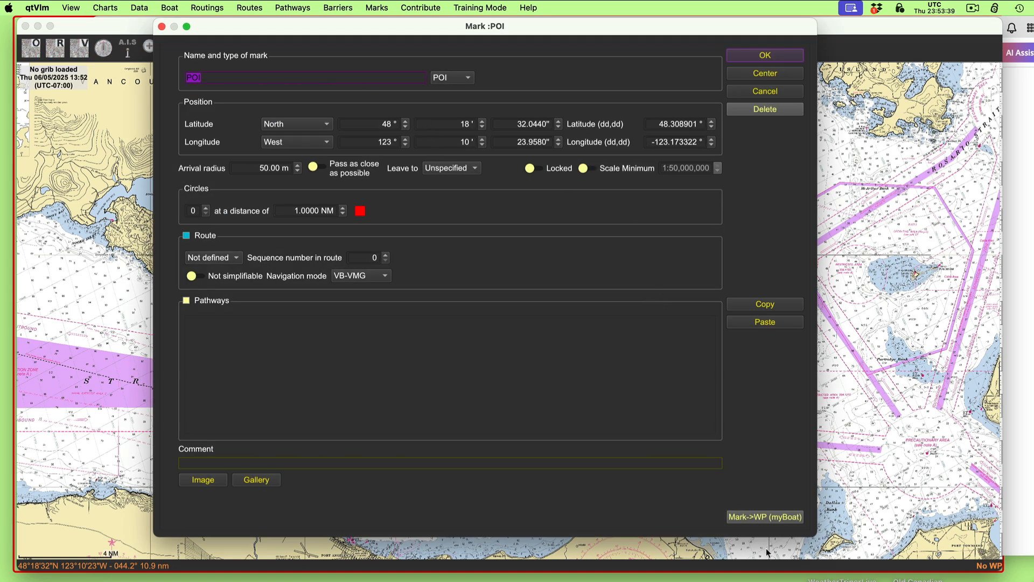
left_click(766, 92)
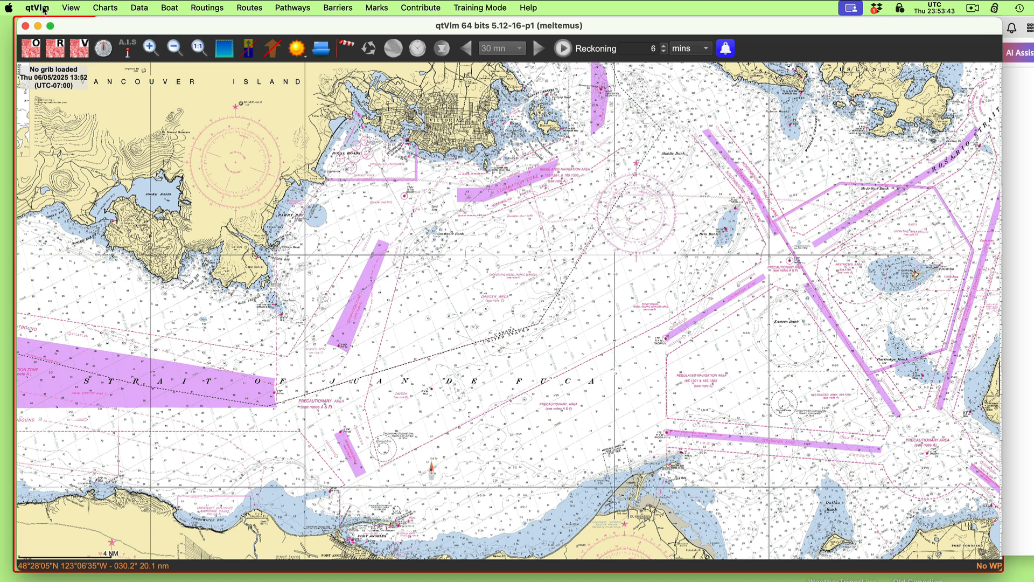
Check the available coordinate formats in the qtVlm configuration and accept it with dd°mm'ss" selected.
left_click(44, 10)
left_click(49, 28)
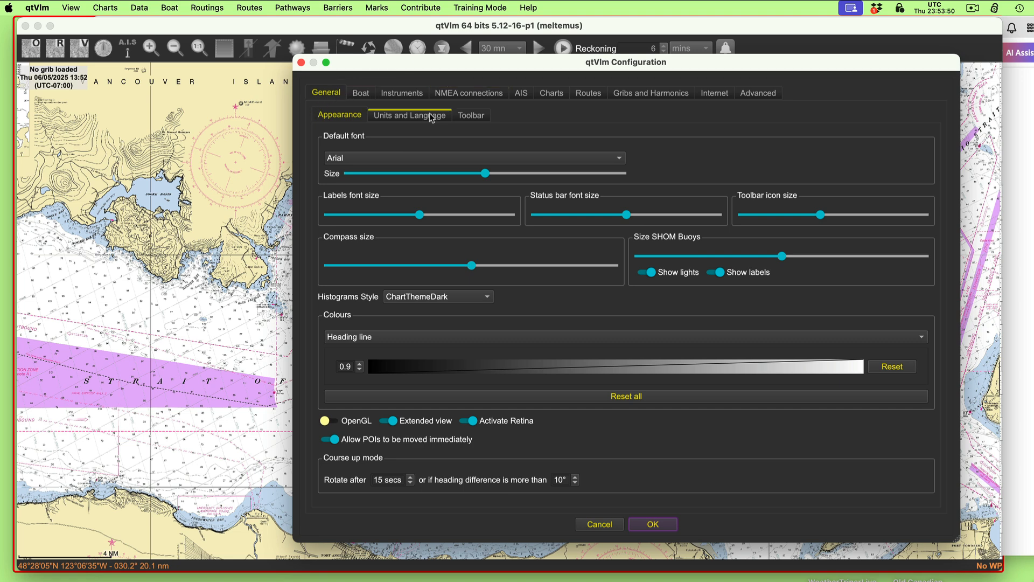
left_click(414, 118)
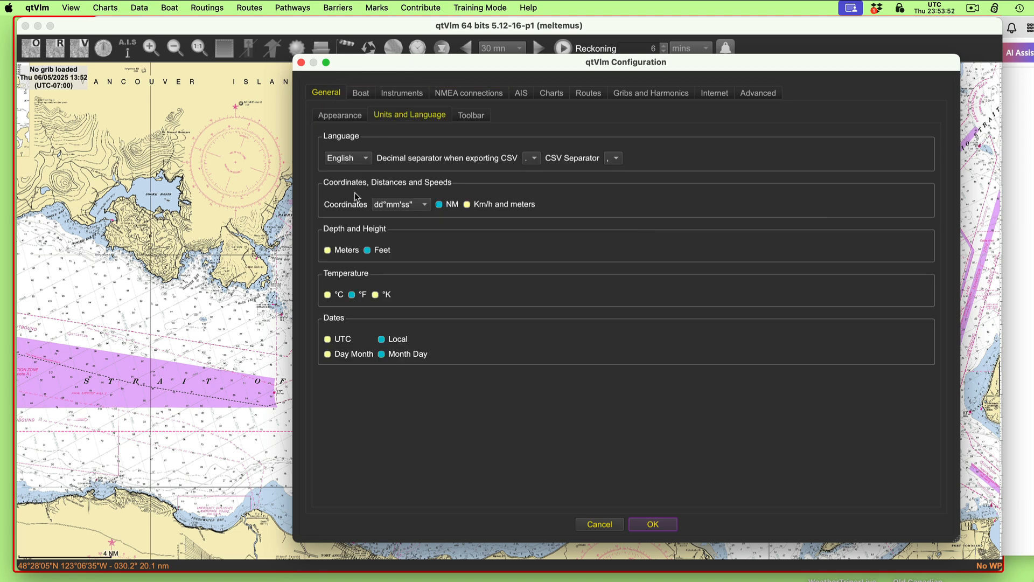
left_click(390, 209)
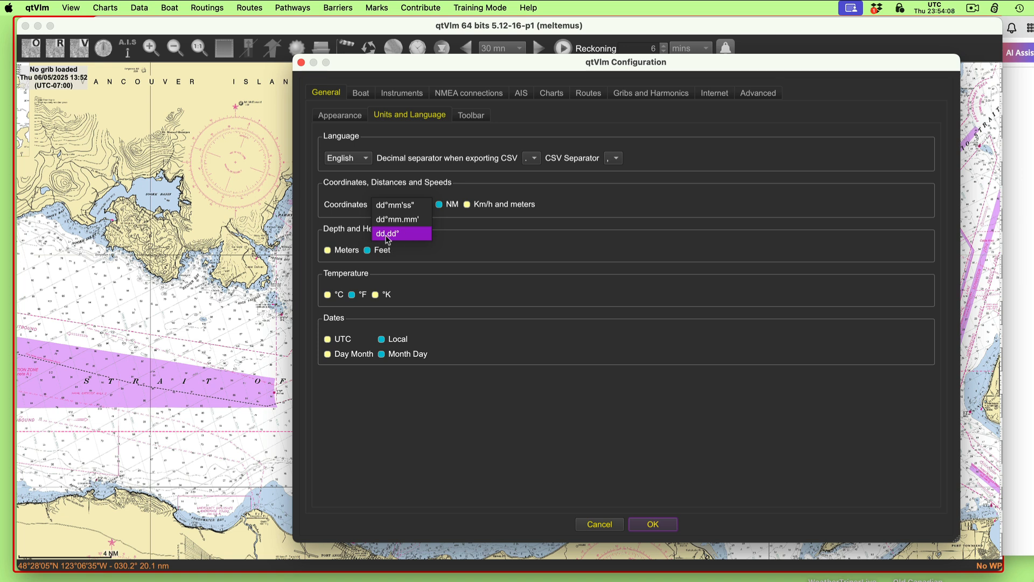
left_click(406, 210)
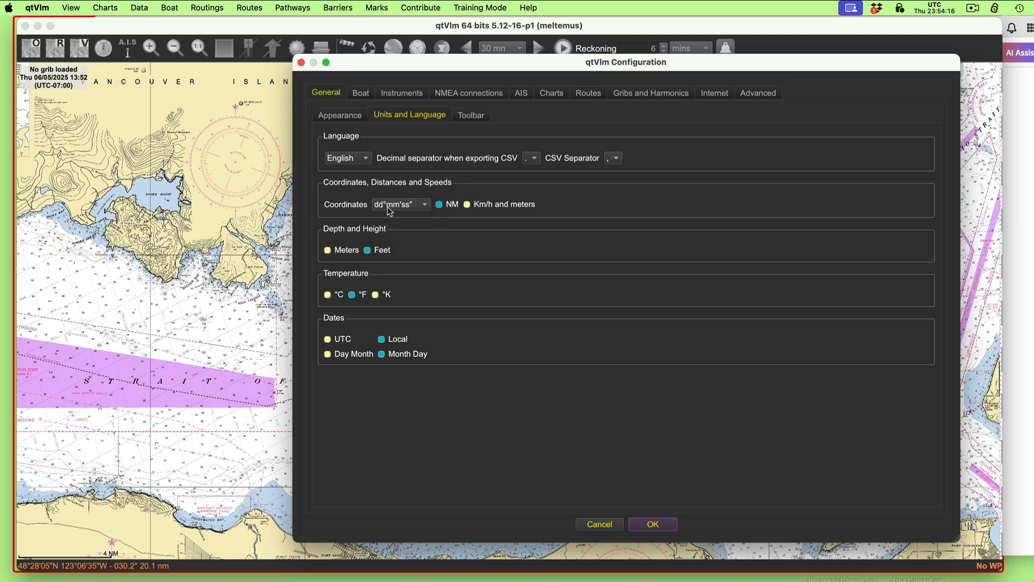
left_click(659, 526)
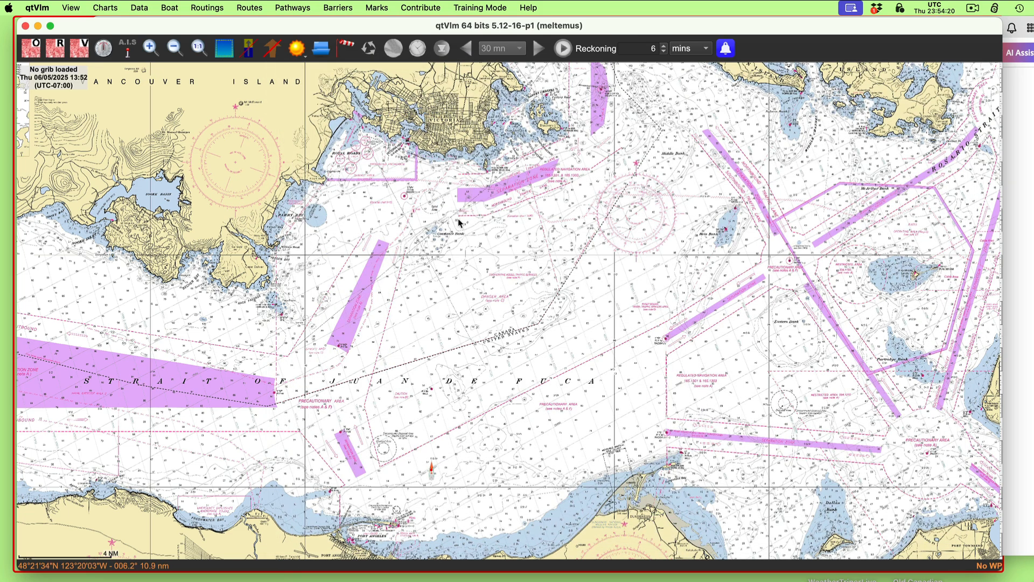
Start a new mark in the strait and paste the latitude 48-24-47.829 into its name, followed by a comma.
right_click(469, 248)
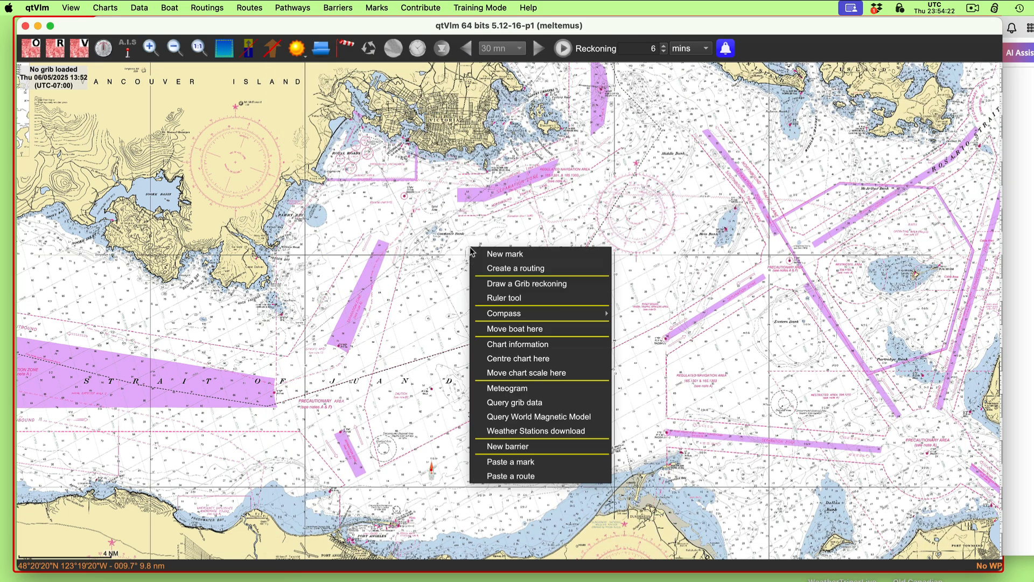
left_click(510, 259)
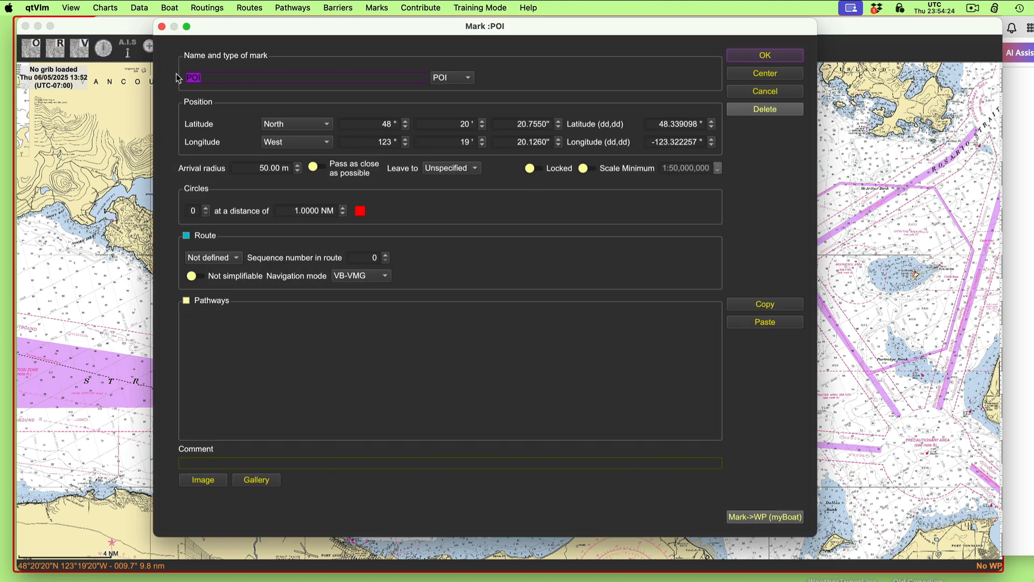
type("48-24-47.829")
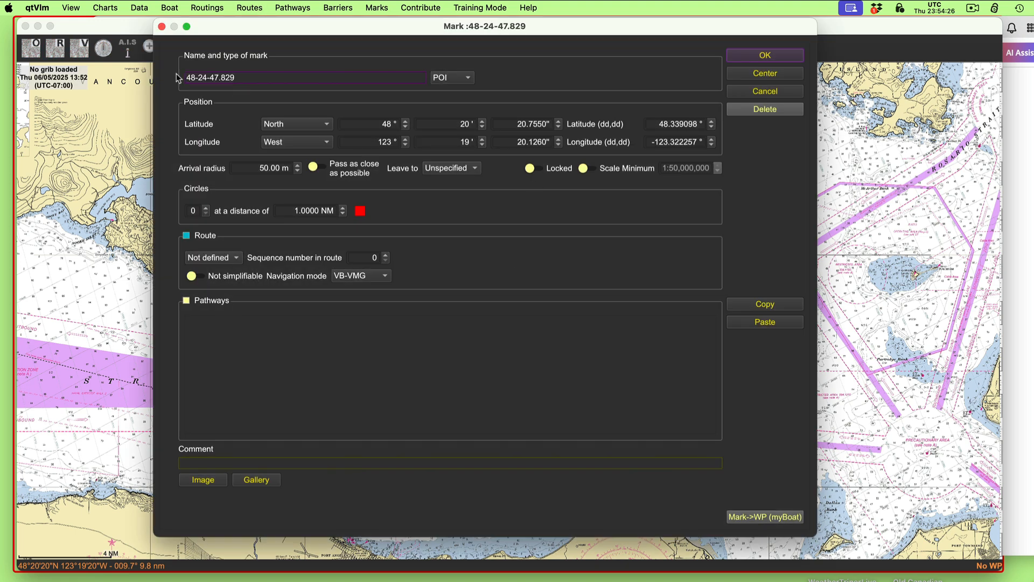
type(",")
Copy Davidson Rock Light's longitude 122-48-43.230W from the Light List in Acrobat and append it to the mark's name in qtVlm.
left_click(1027, 467)
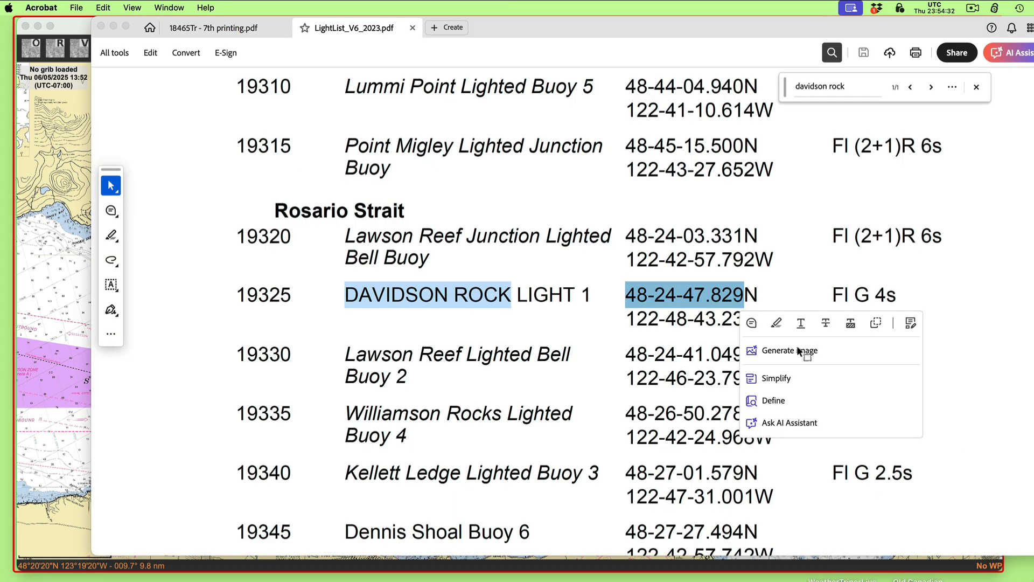
left_click(651, 319)
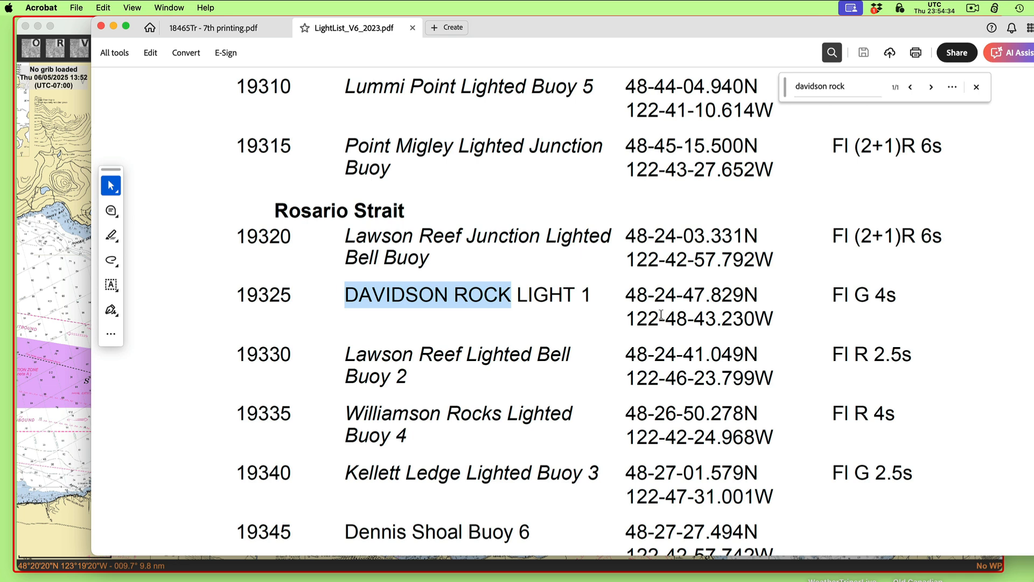
left_click_drag(626, 318, 778, 319)
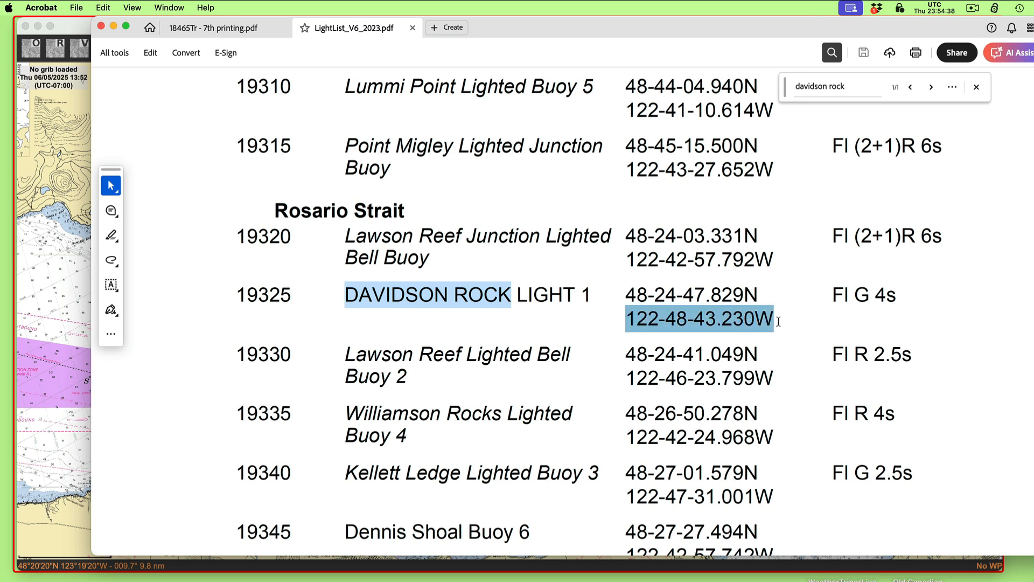
right_click(742, 320)
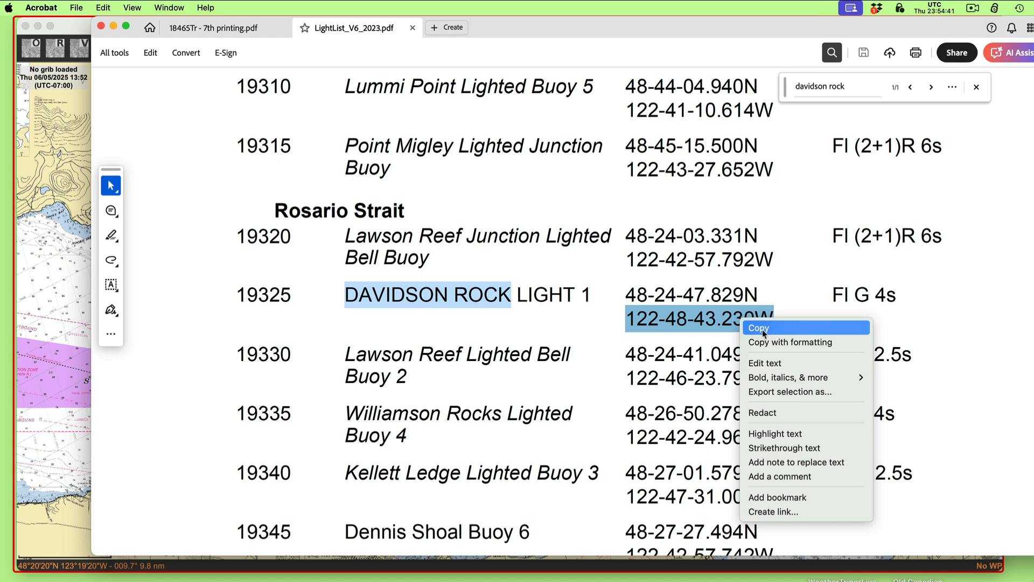
left_click(762, 328)
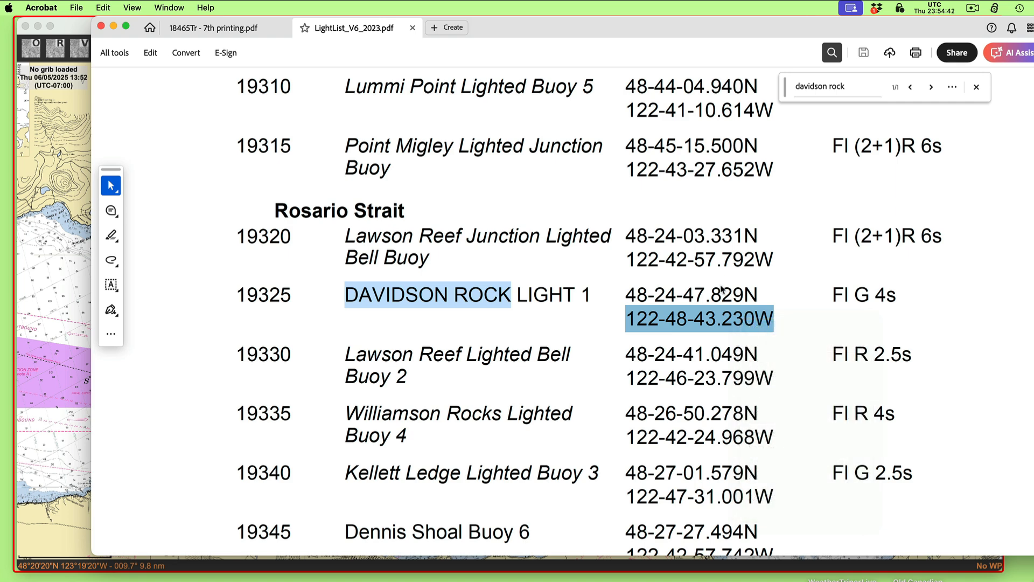
left_click(27, 192)
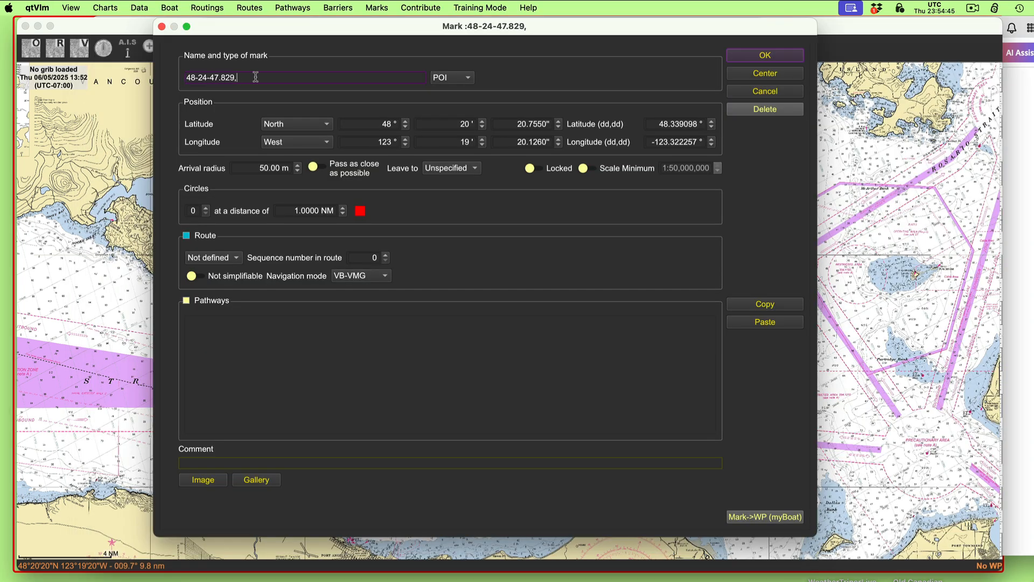
key("super+v")
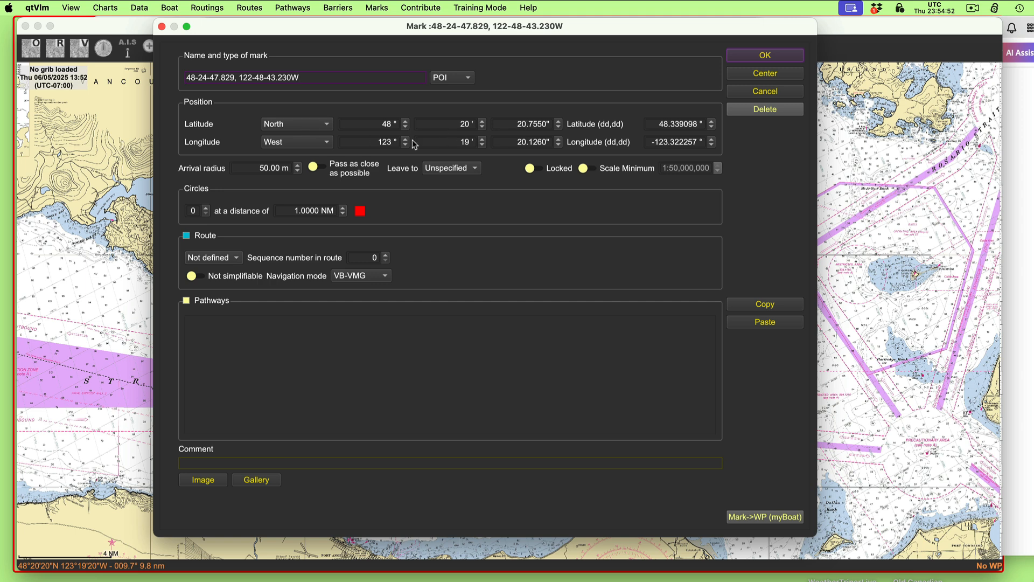
Set the mark's latitude minutes to 24 and its seconds to 47.829, matching the latitude in its name.
left_click(482, 122)
type("24")
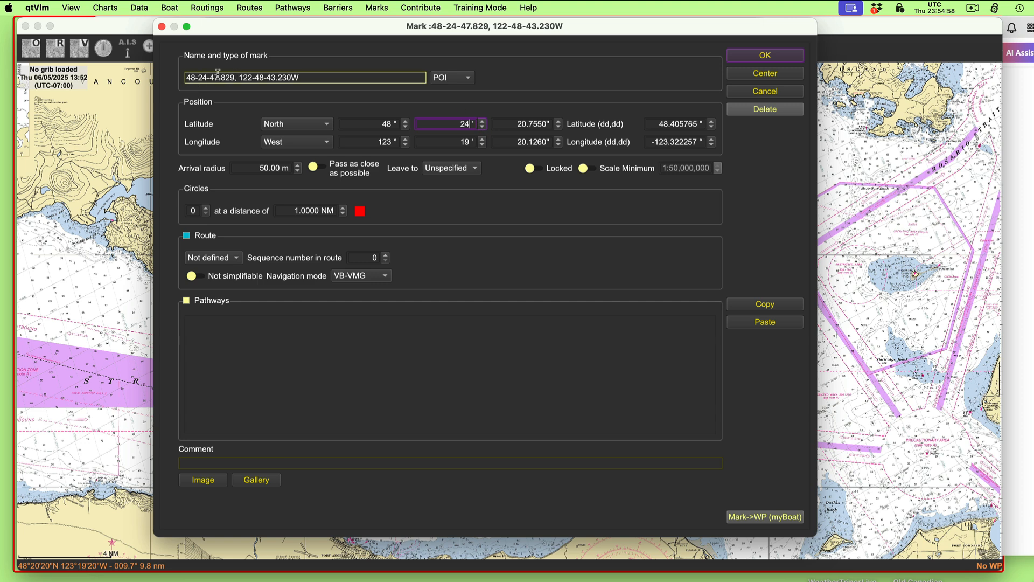
left_click_drag(209, 74, 234, 75)
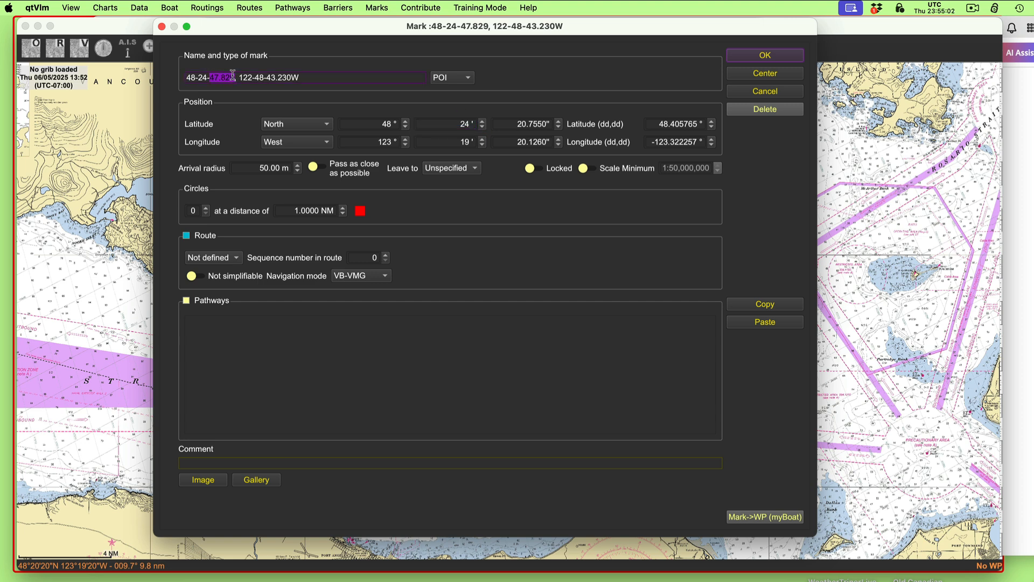
left_click(517, 123)
left_click_drag(517, 122, 663, 243)
key("super+v")
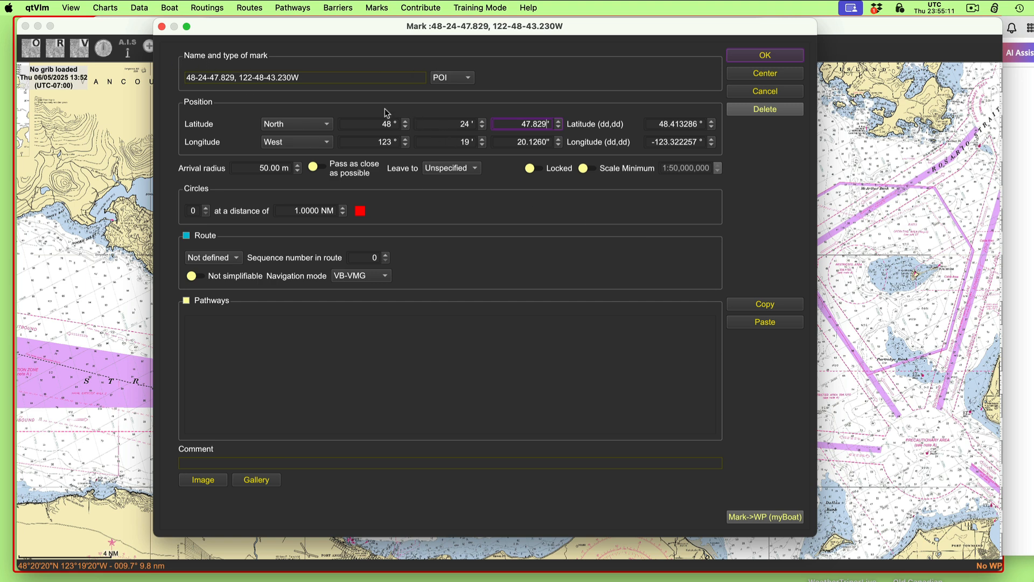
Set the mark's longitude to 122° 48' 43.230" West and accept the mark.
left_click(263, 77)
left_click(406, 144)
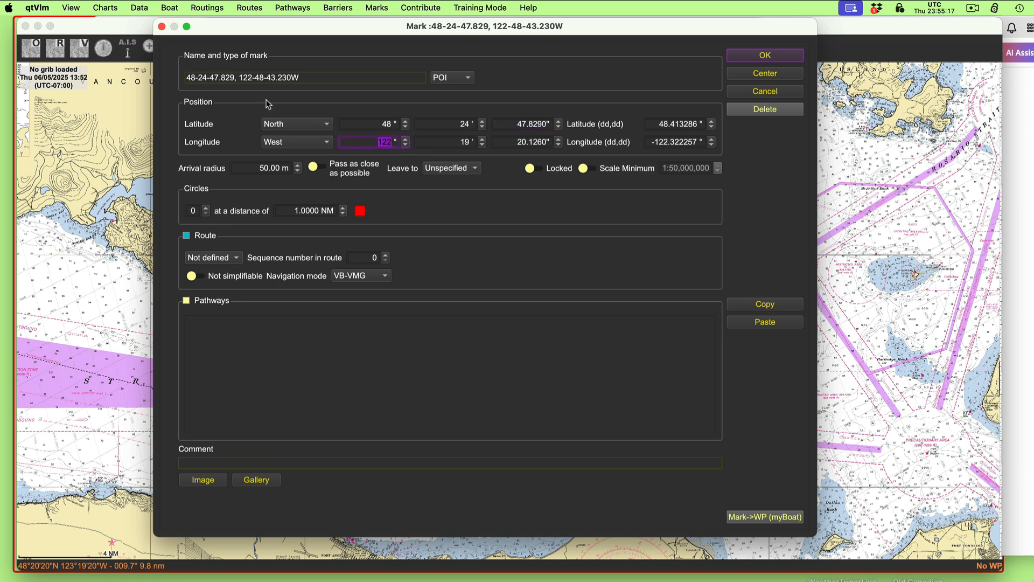
left_click(482, 140)
type("48")
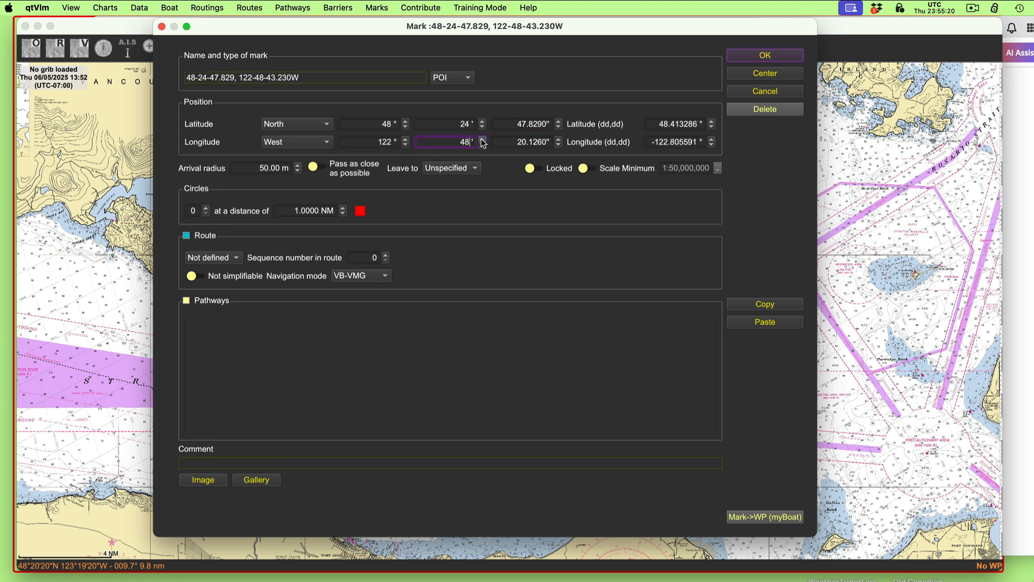
left_click(559, 139)
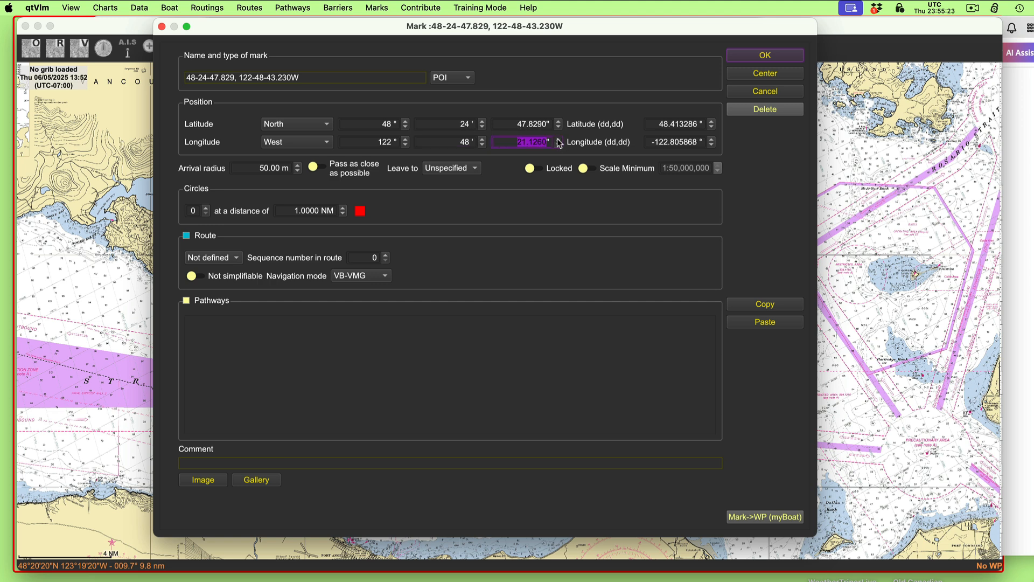
left_click(270, 77)
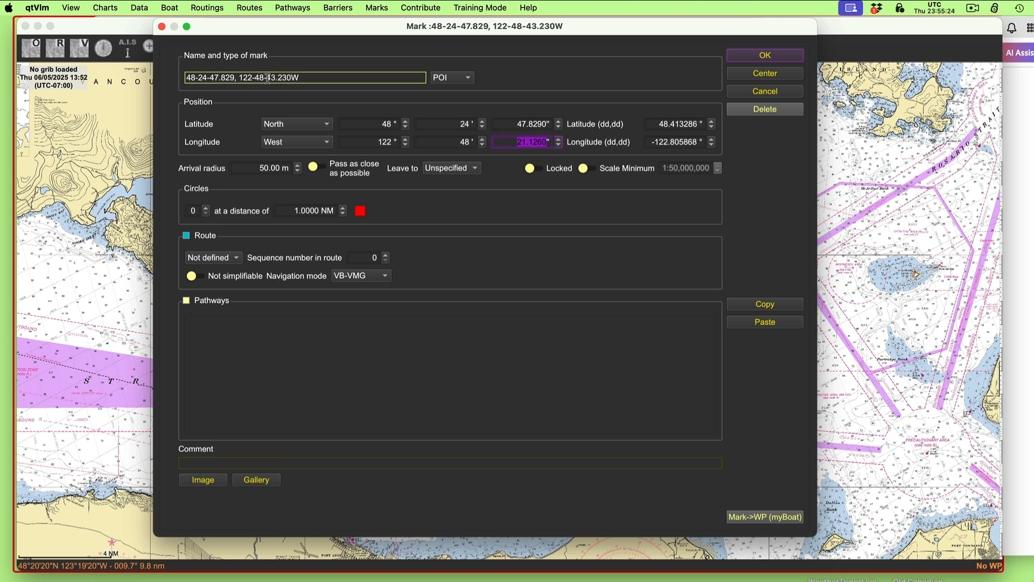
left_click_drag(268, 78, 286, 77)
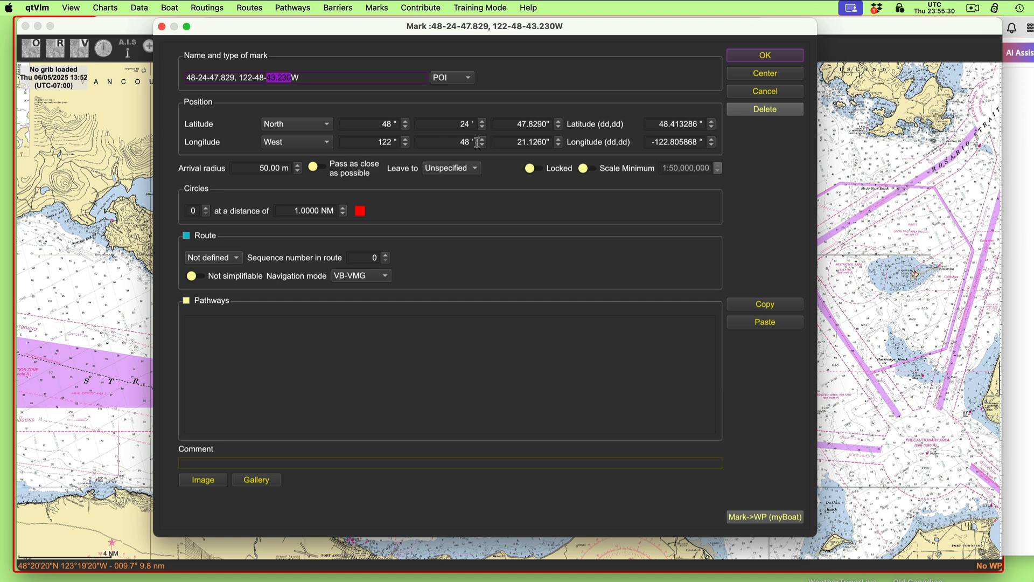
left_click(559, 138)
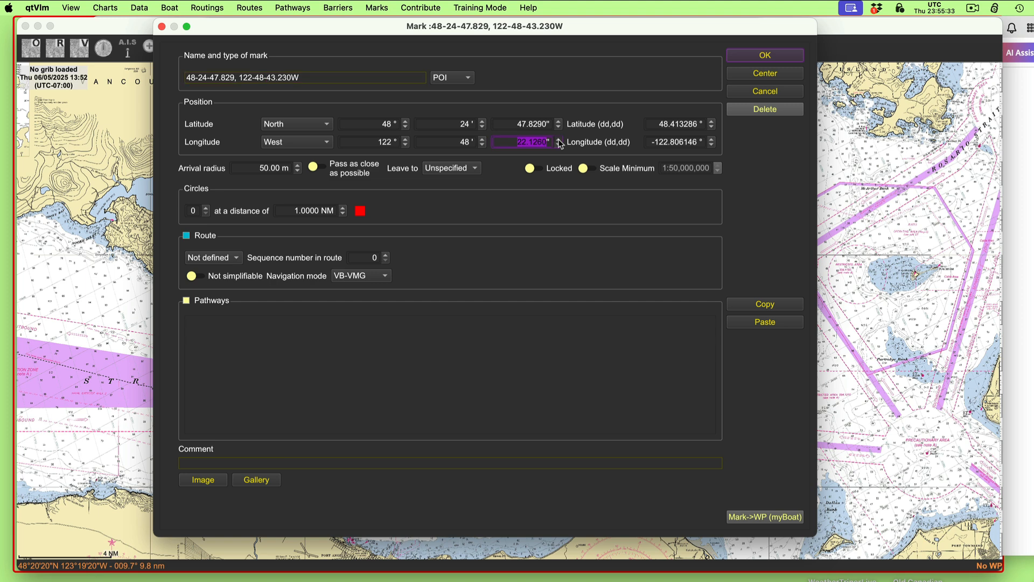
type("43.230")
left_click(776, 56)
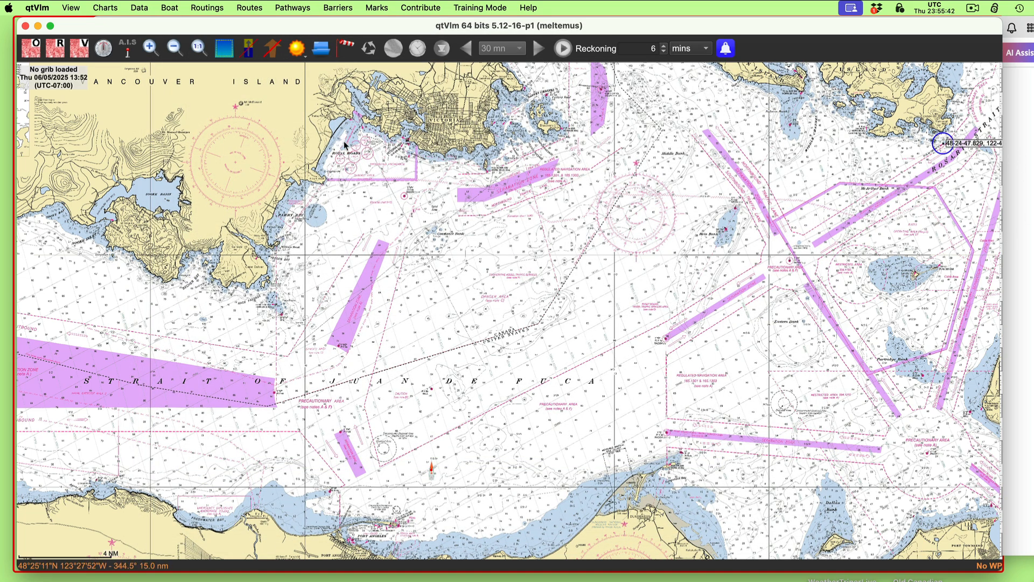
Centre the chart on the new mark using marks management and compare its position with the charted Davidson Rock light.
left_click_drag(485, 258, 705, 185)
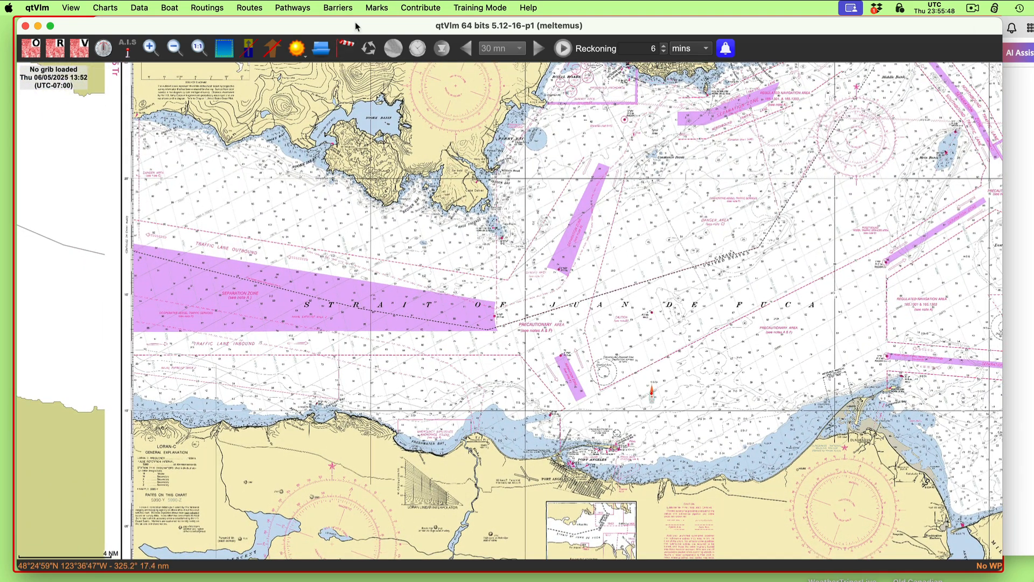
left_click(368, 11)
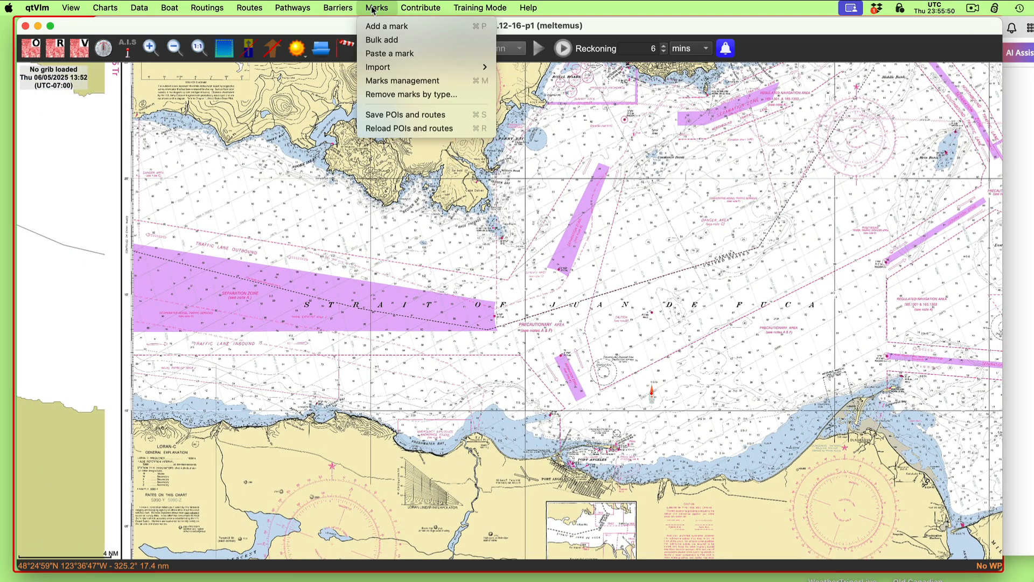
left_click(382, 80)
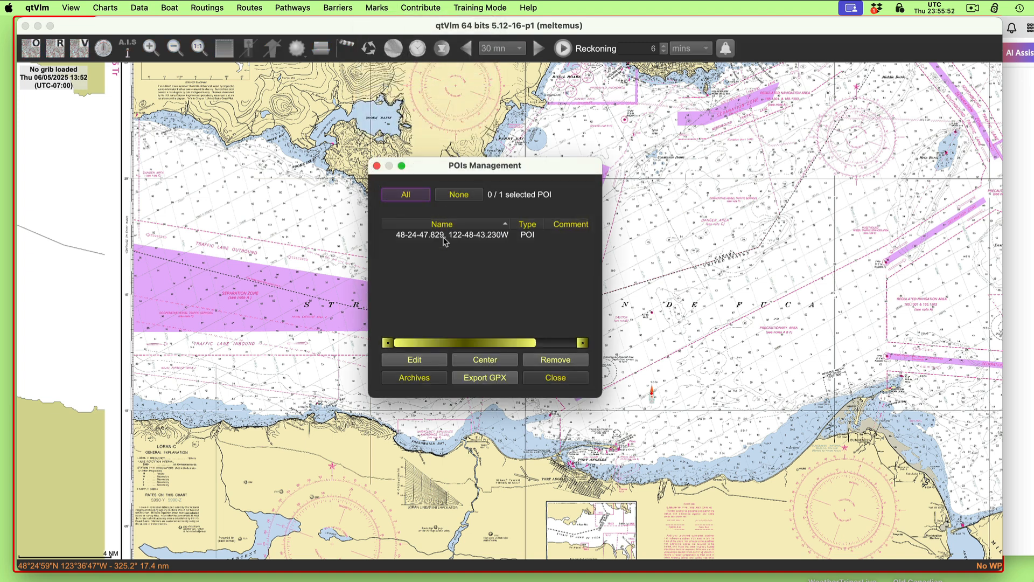
left_click(447, 237)
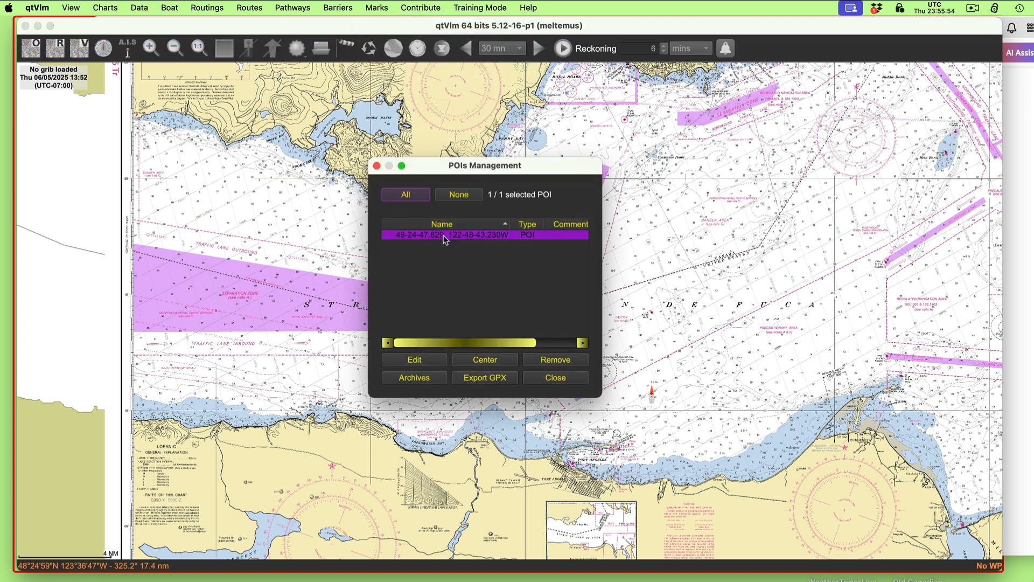
left_click(487, 361)
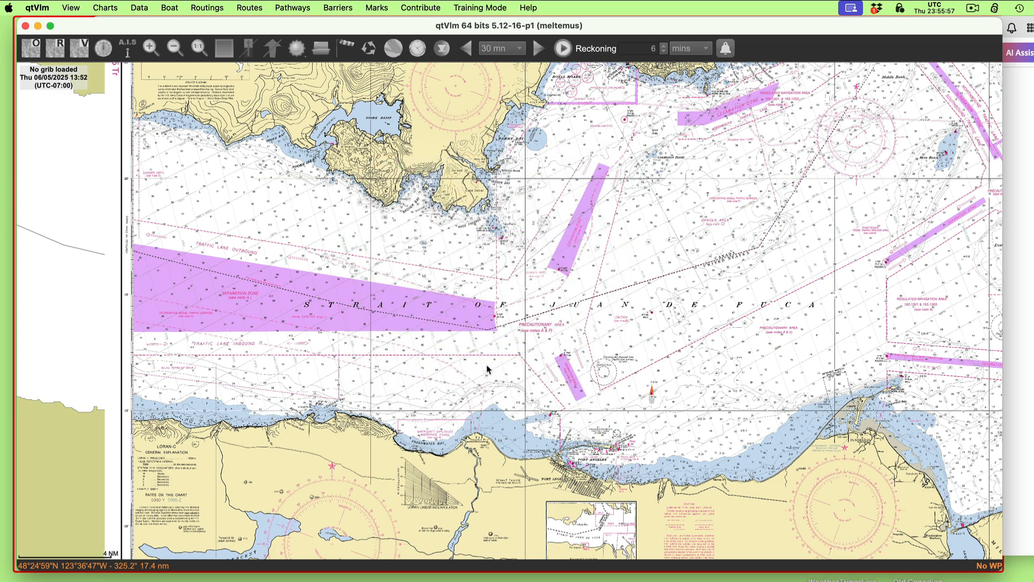
scroll(500, 357, "up", 3)
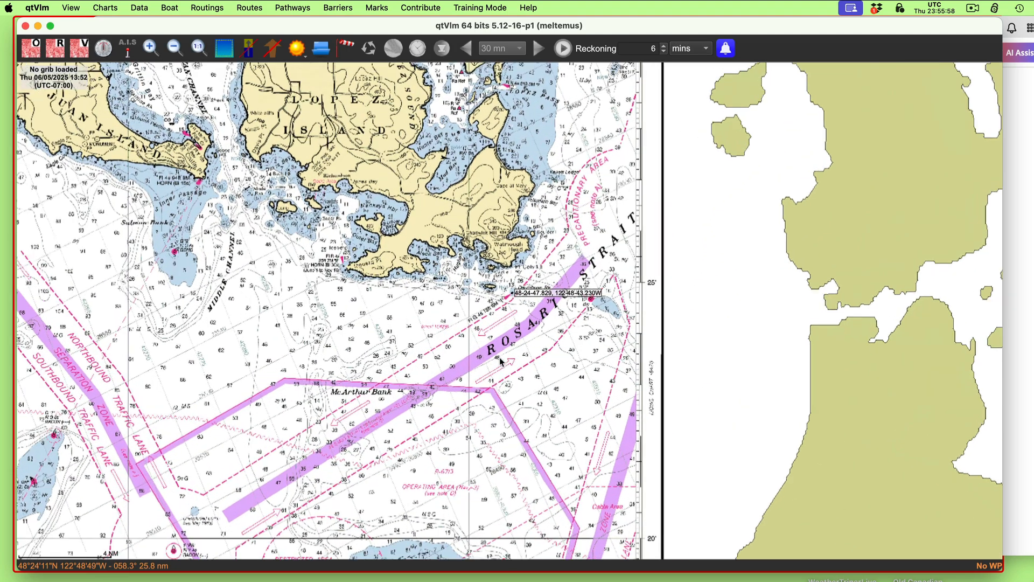
scroll(447, 391, "up", 1)
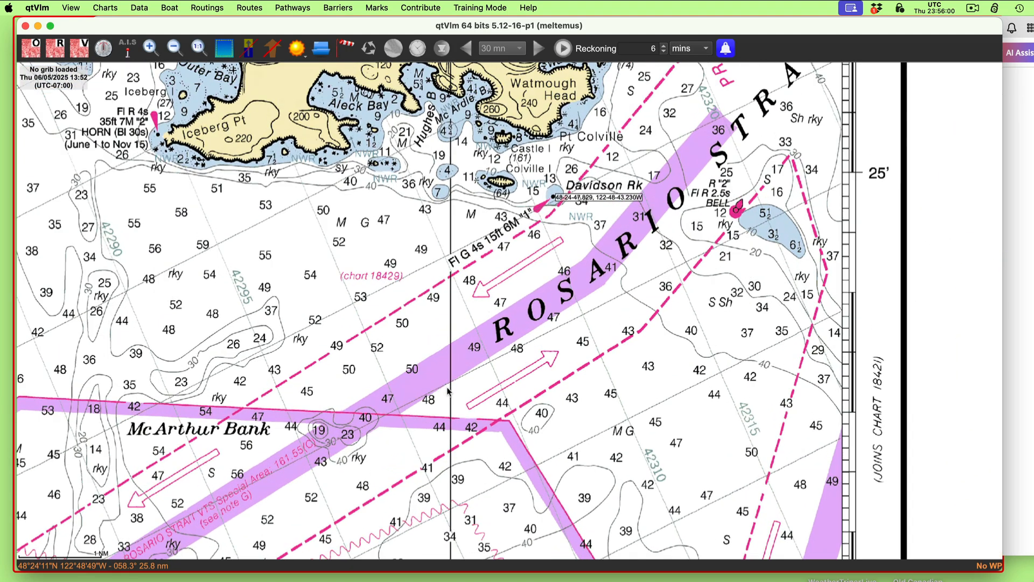
scroll(479, 370, "down", 1)
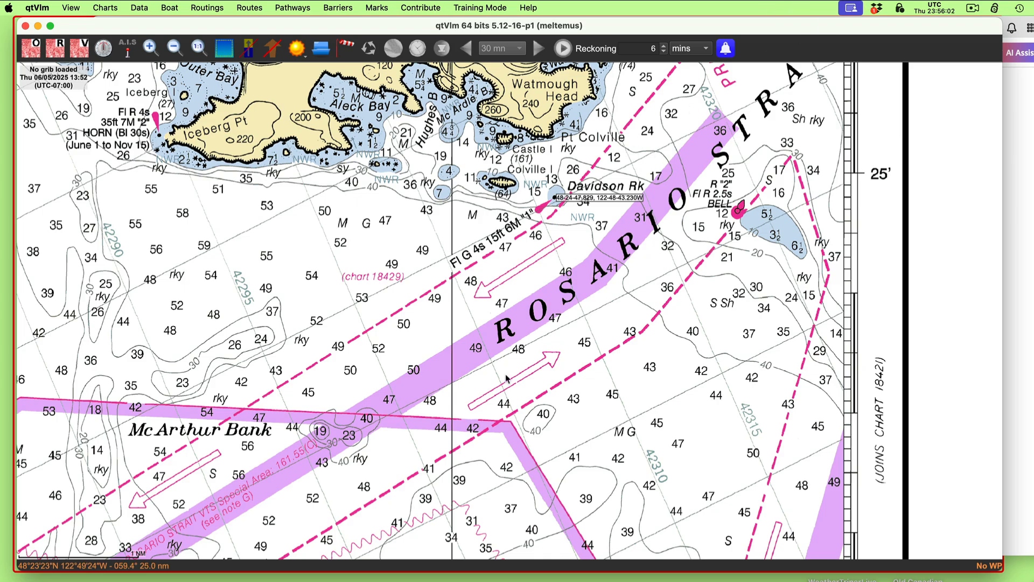
scroll(500, 400, "down", 2)
scroll(500, 400, "down", 2)
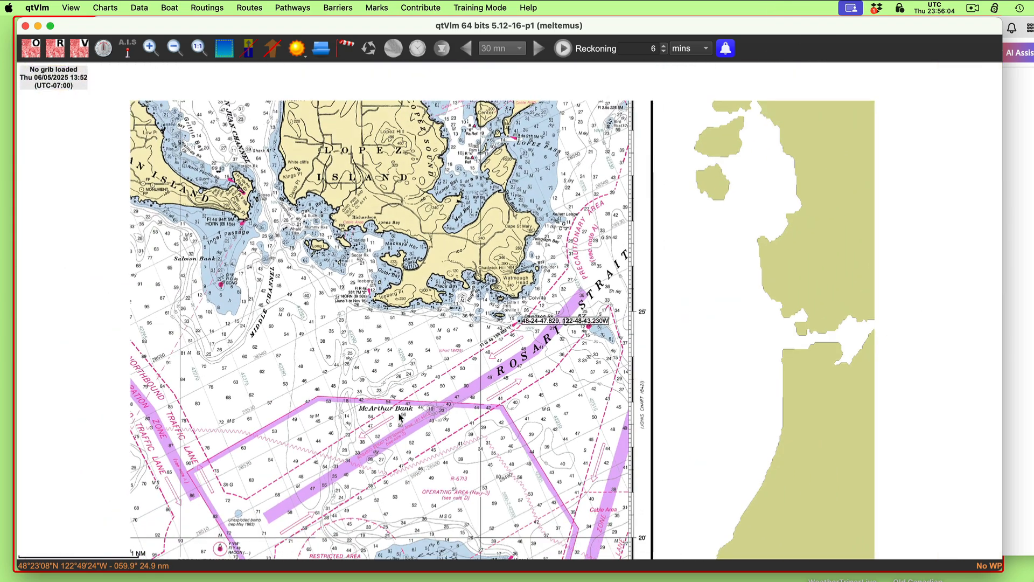
Examine the raster chart from Rosario Strait southwest past Hein Bank to the separation zones in the Strait of Juan de Fuca.
left_click_drag(302, 404, 413, 309)
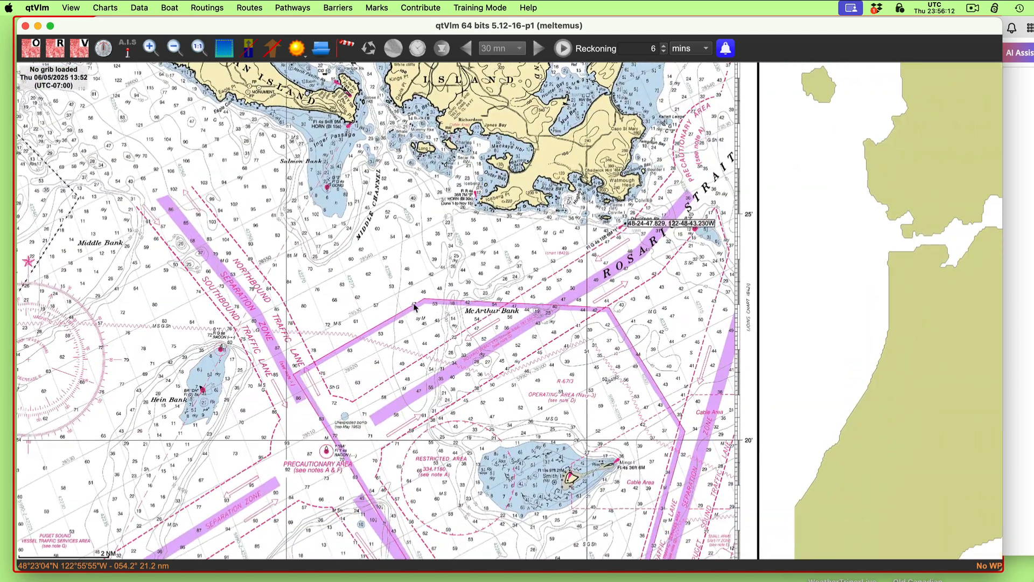
left_click_drag(725, 512, 697, 453)
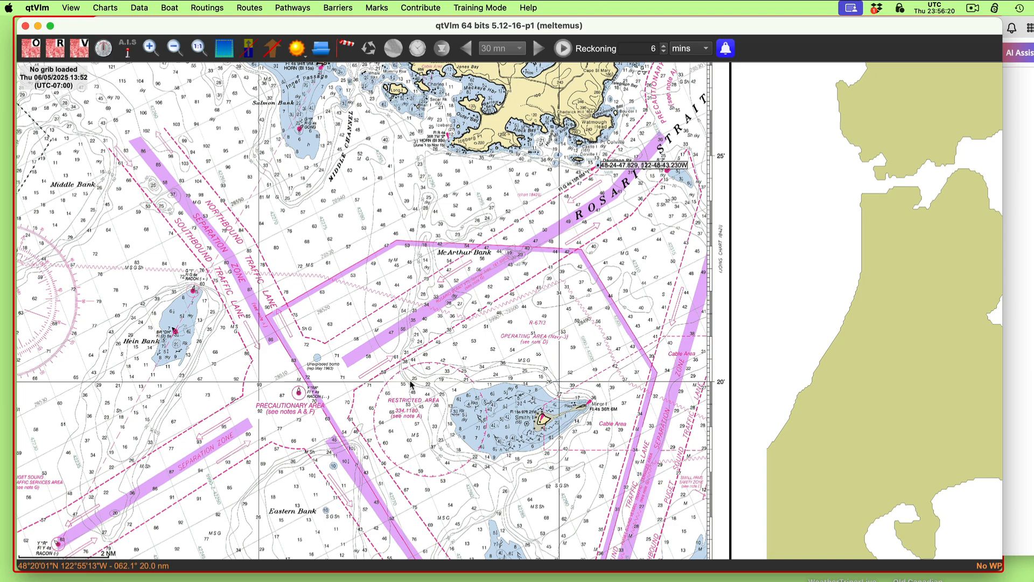
left_click_drag(414, 386, 564, 422)
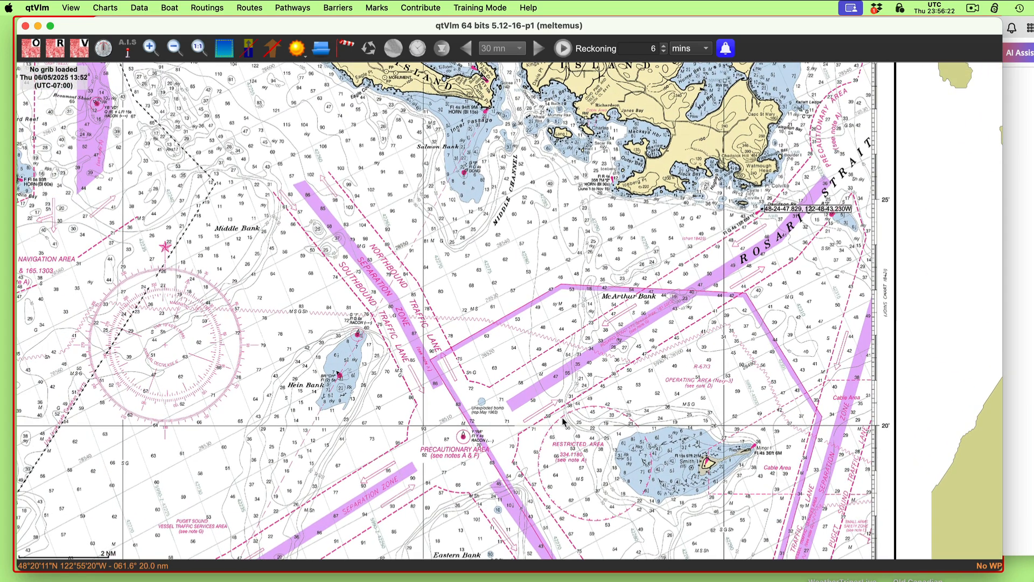
left_click_drag(613, 330, 660, 321)
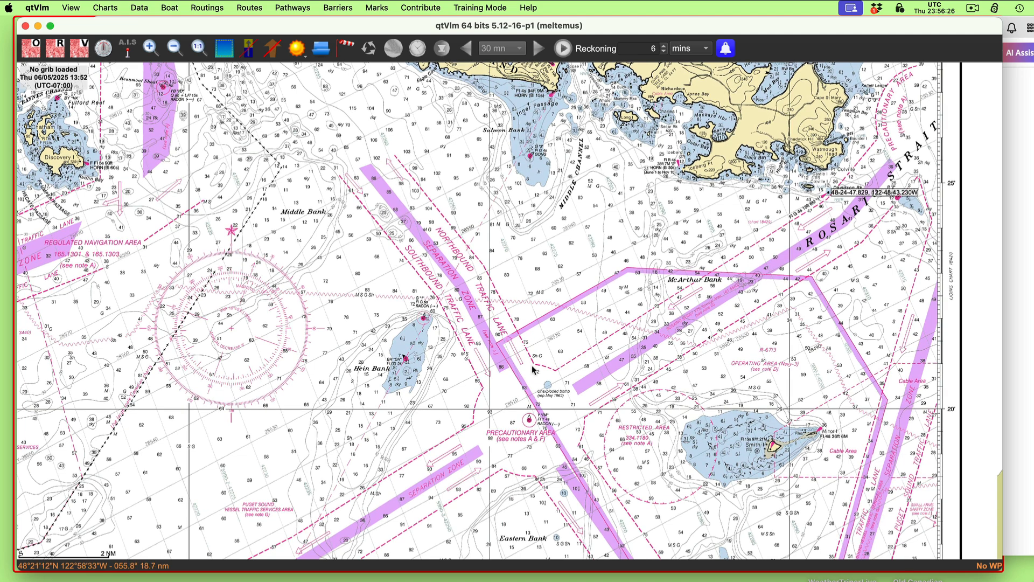
left_click_drag(490, 404, 692, 278)
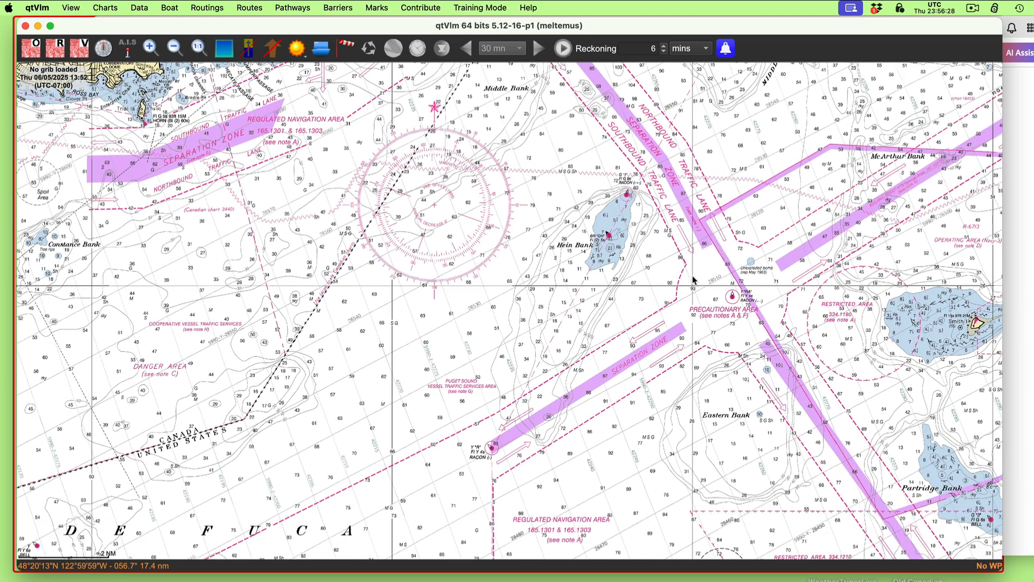
left_click_drag(491, 376, 506, 371)
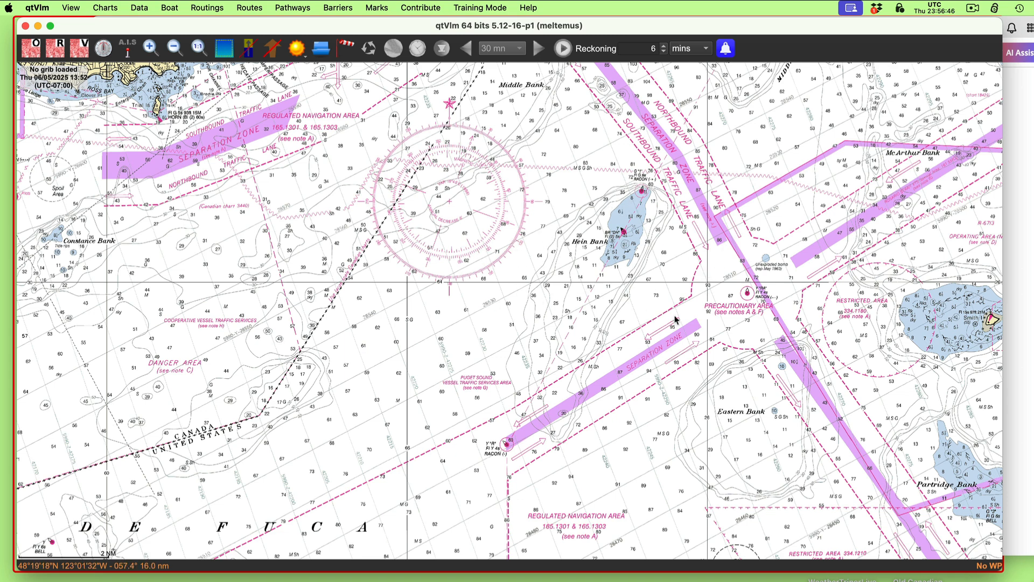
scroll(672, 278, "up", 1)
scroll(663, 282, "down", 1)
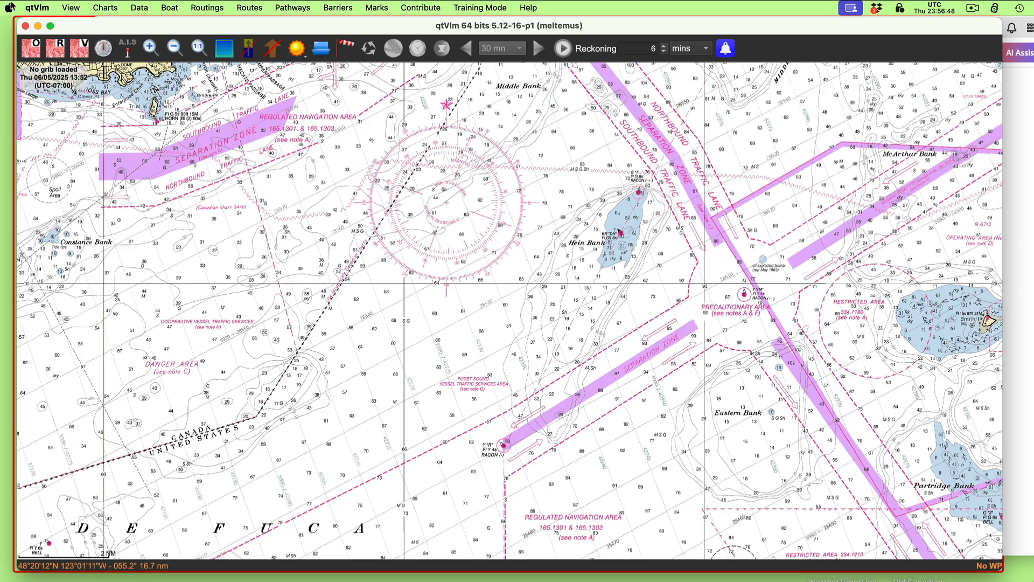
Switch the chart display to vector mode and inspect the area southwest of Hein Bank.
left_click(79, 49)
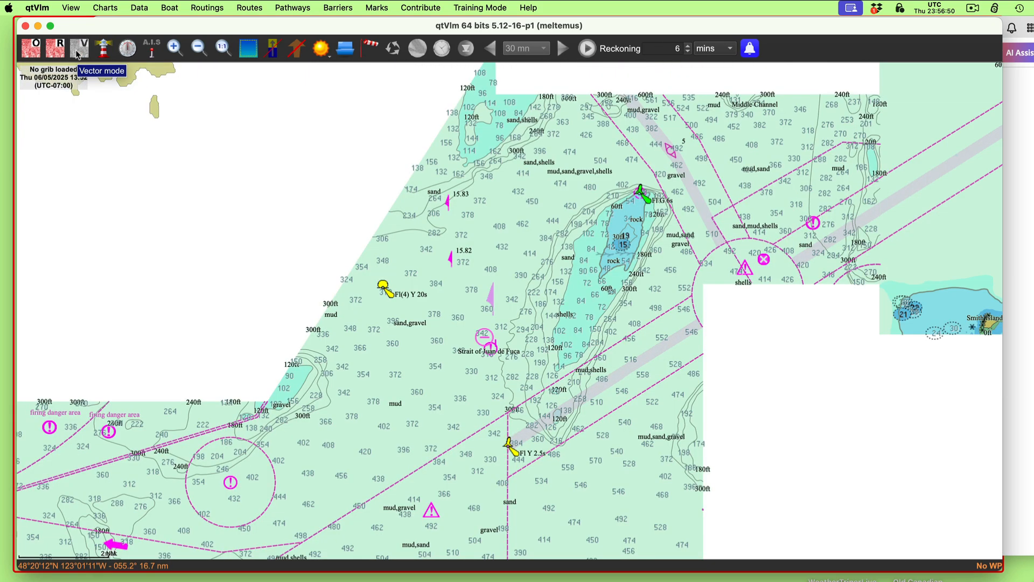
scroll(491, 402, "up", 1)
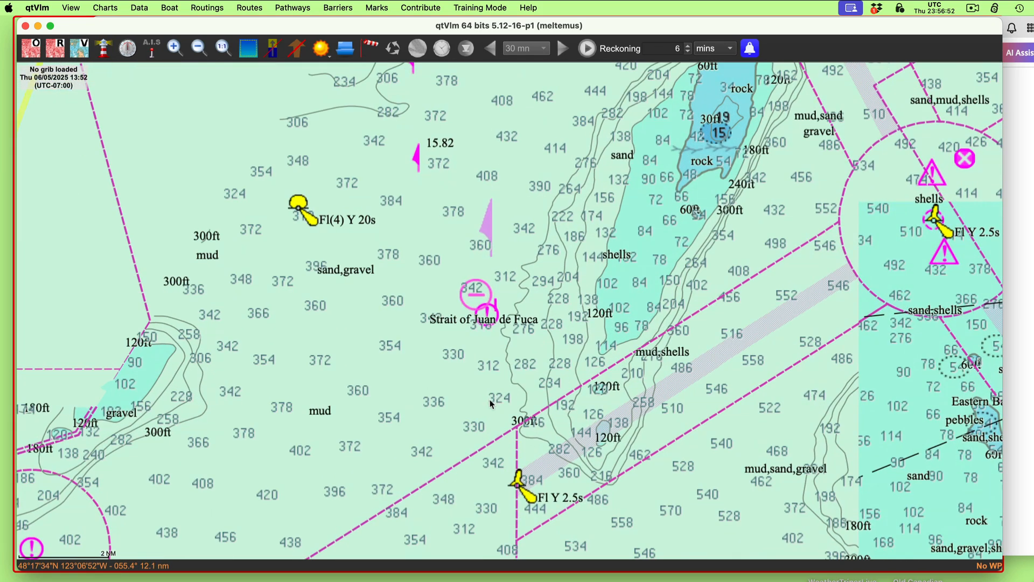
Examine the vector chart from the area around Hein Bank northwest to Trial Islands and the Victoria approaches.
scroll(490, 403, "down", 2)
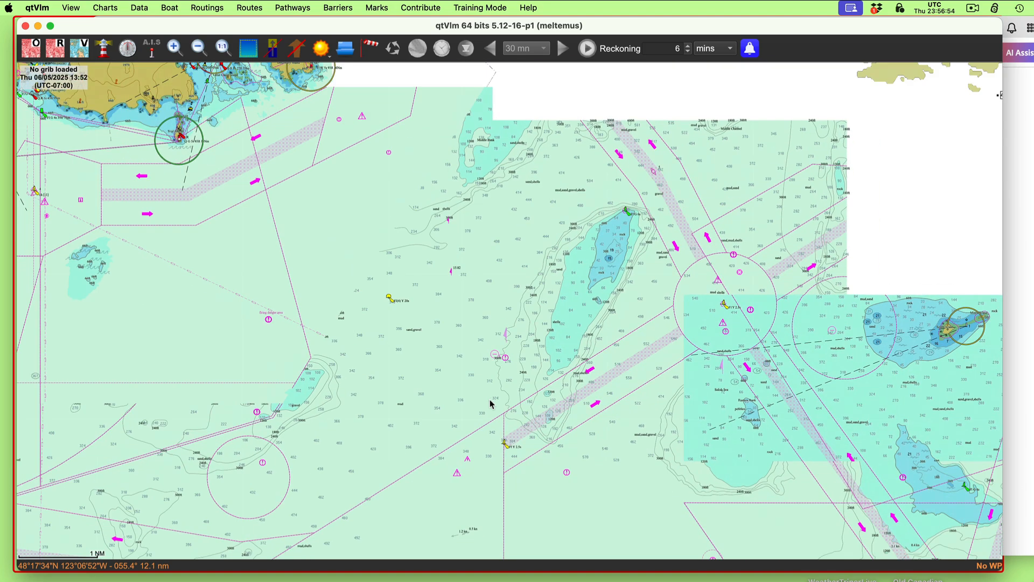
scroll(490, 402, "down", 1)
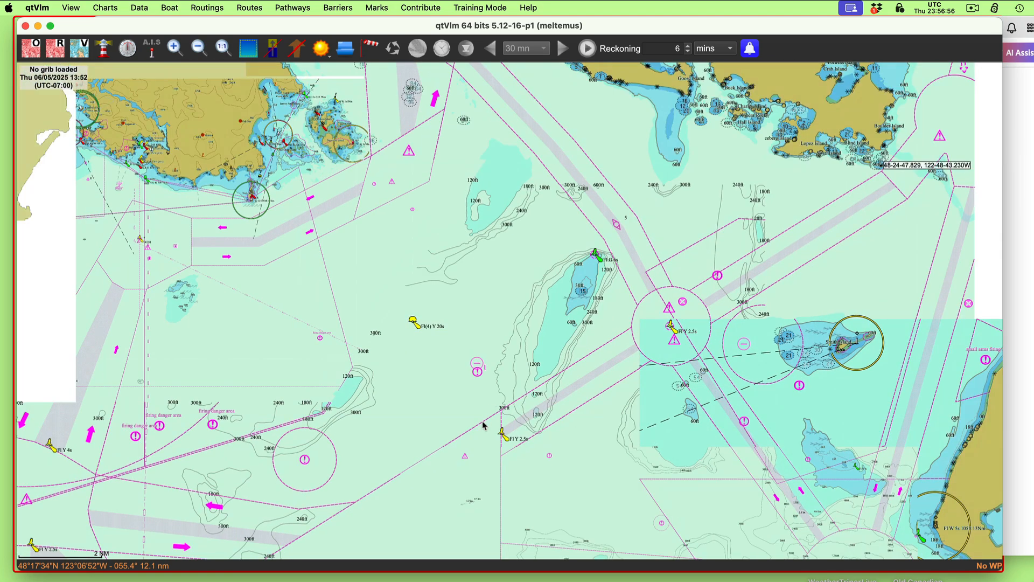
left_click_drag(415, 400, 608, 381)
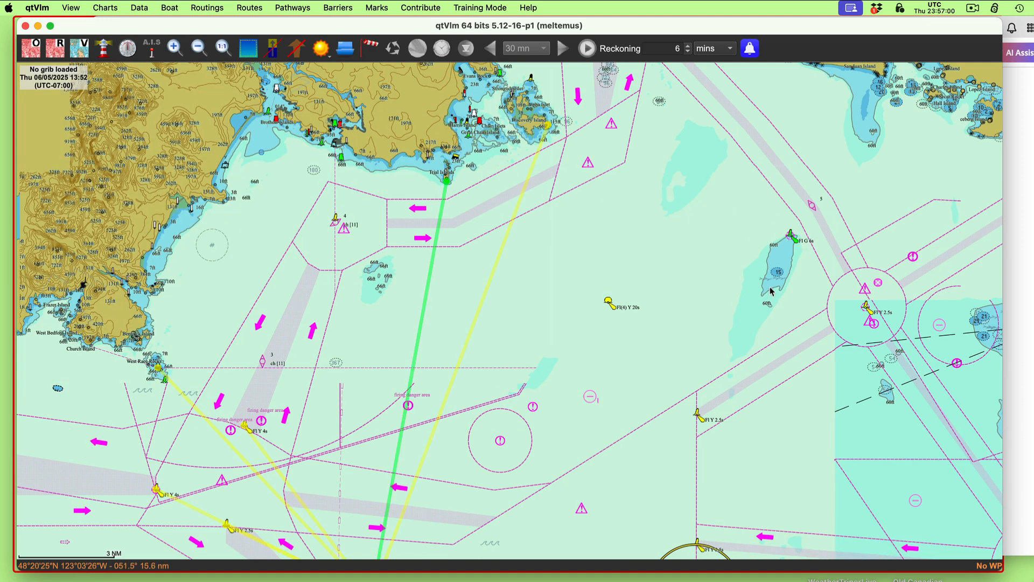
scroll(641, 262, "up", 1)
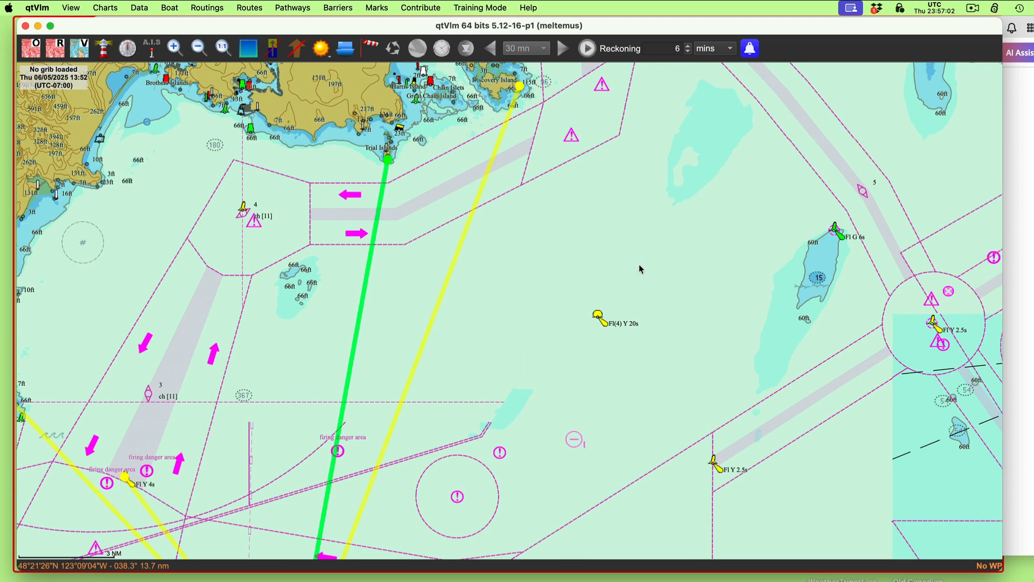
left_click_drag(627, 266, 865, 393)
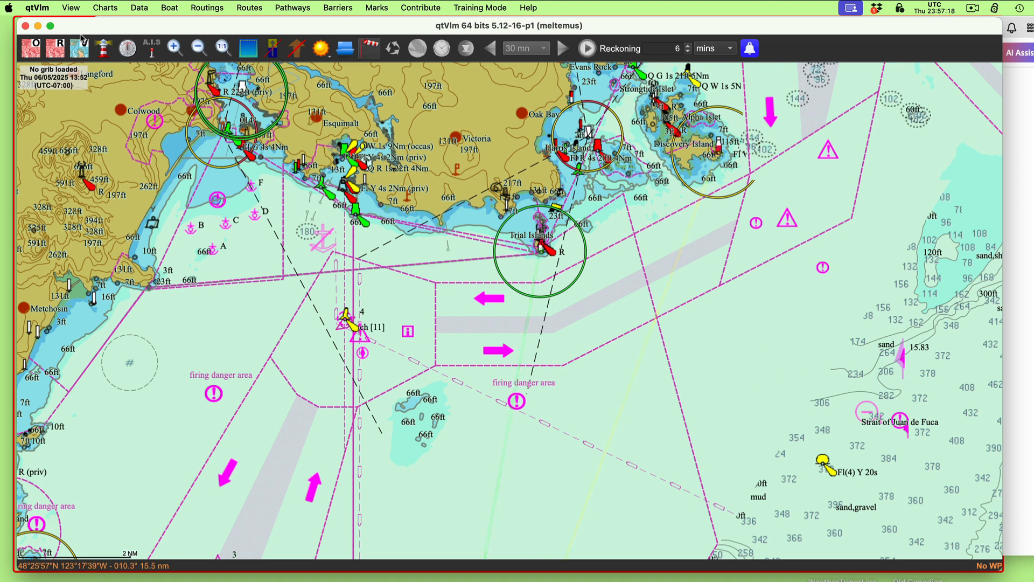
Turn off the light sectors on the vector chart and switch the Victoria area to raster mode.
left_click(103, 48)
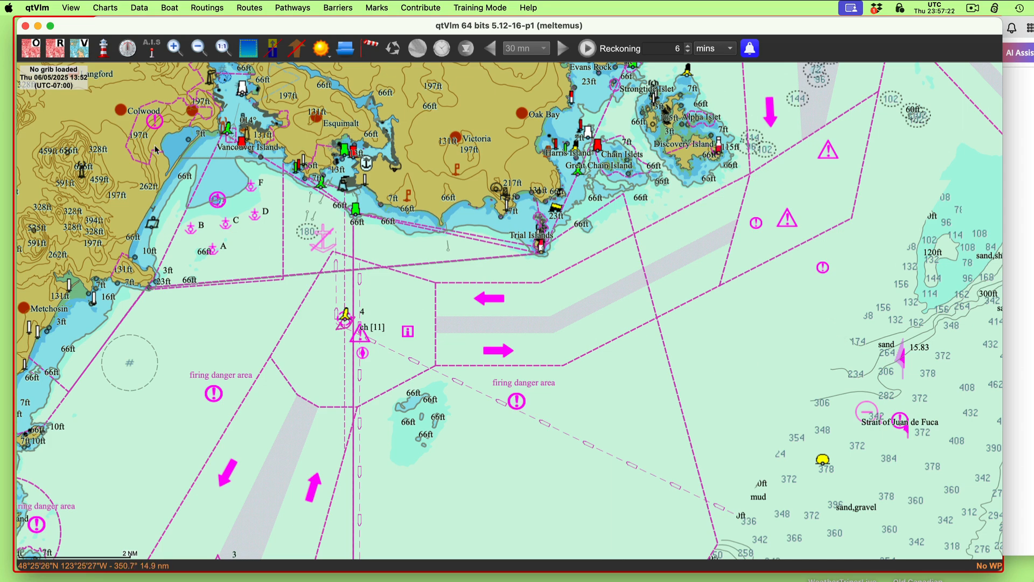
left_click(55, 49)
left_click(79, 47)
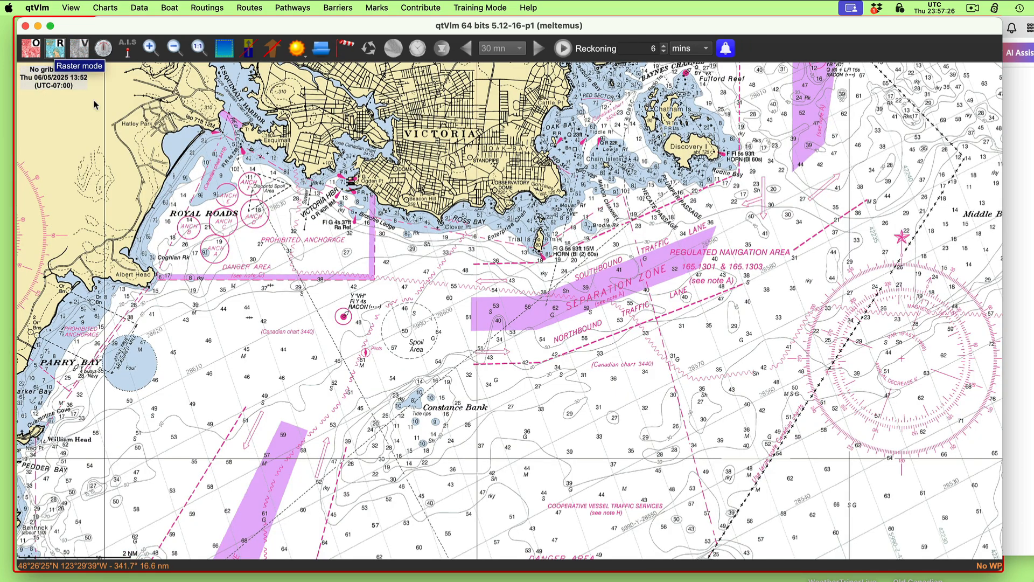
scroll(517, 365, "down", 3)
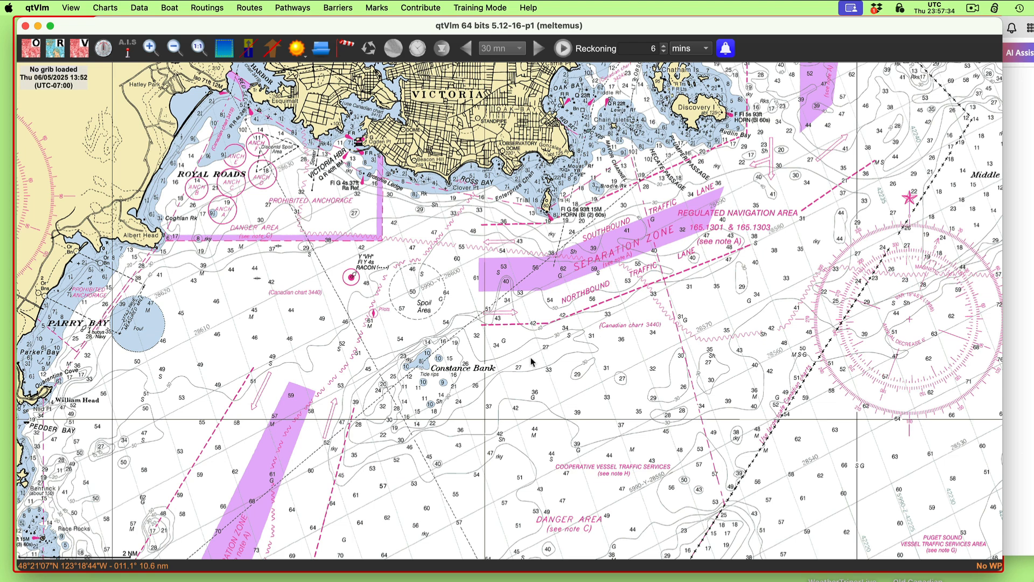
Search the S57/S63 vector charts by name for "davidson rock".
key("super+f")
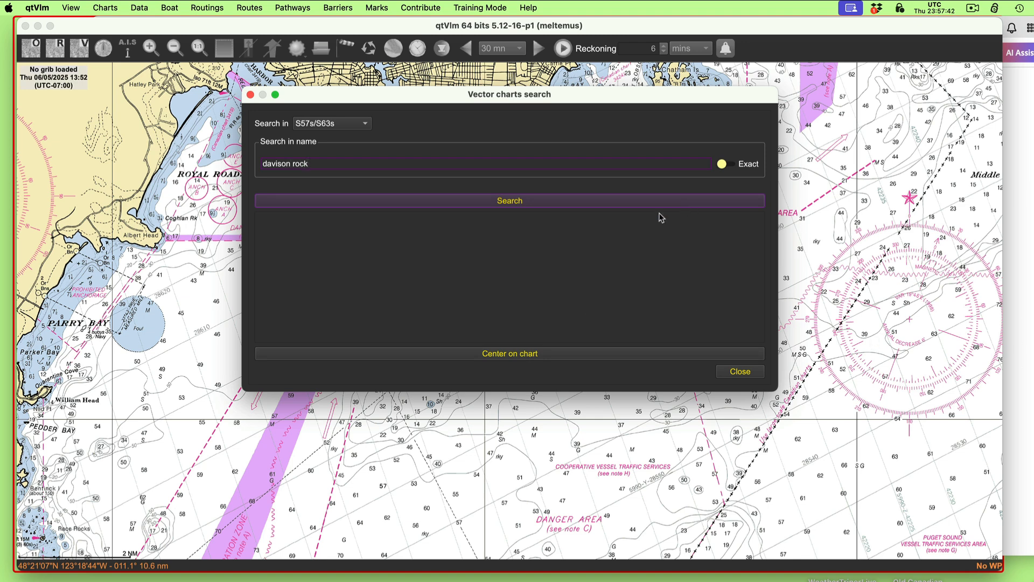
left_click(541, 203)
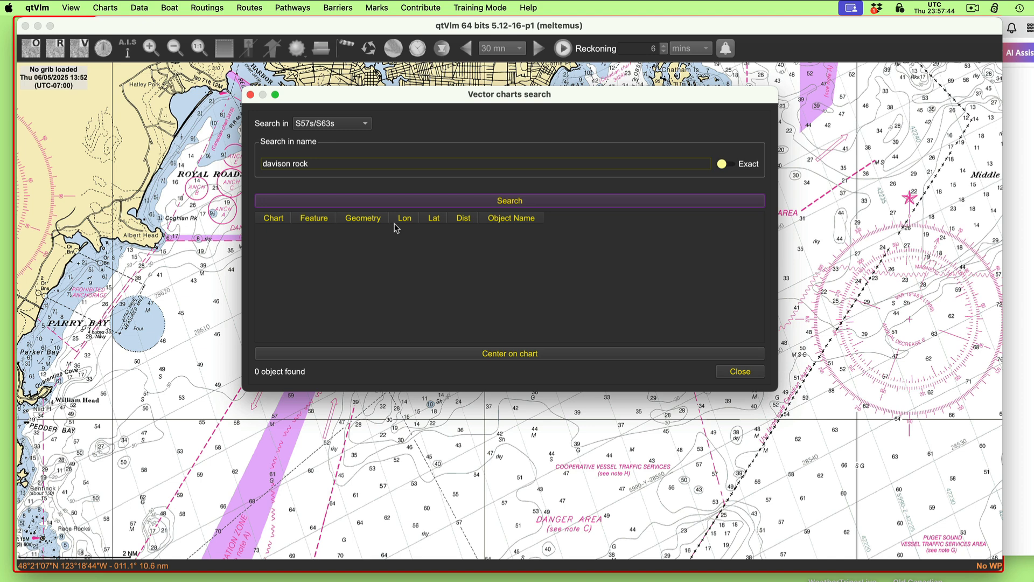
left_click(311, 162)
left_click_drag(311, 162, 261, 164)
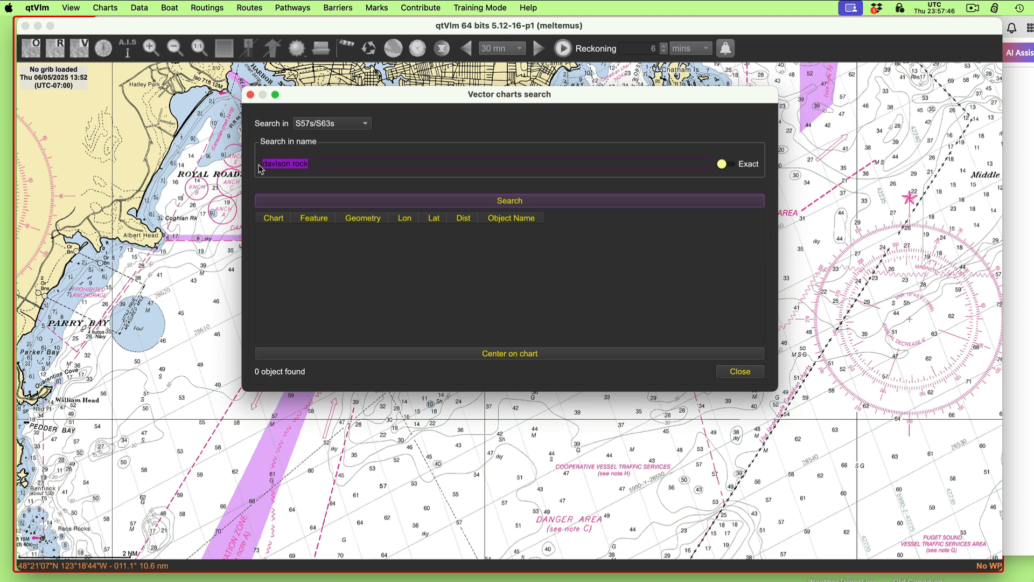
type("da")
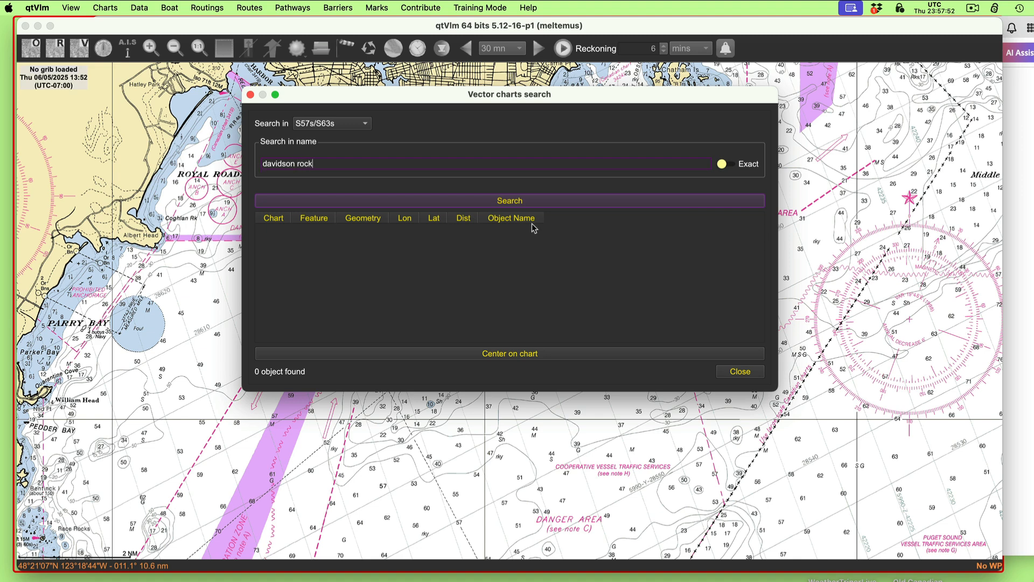
left_click(541, 205)
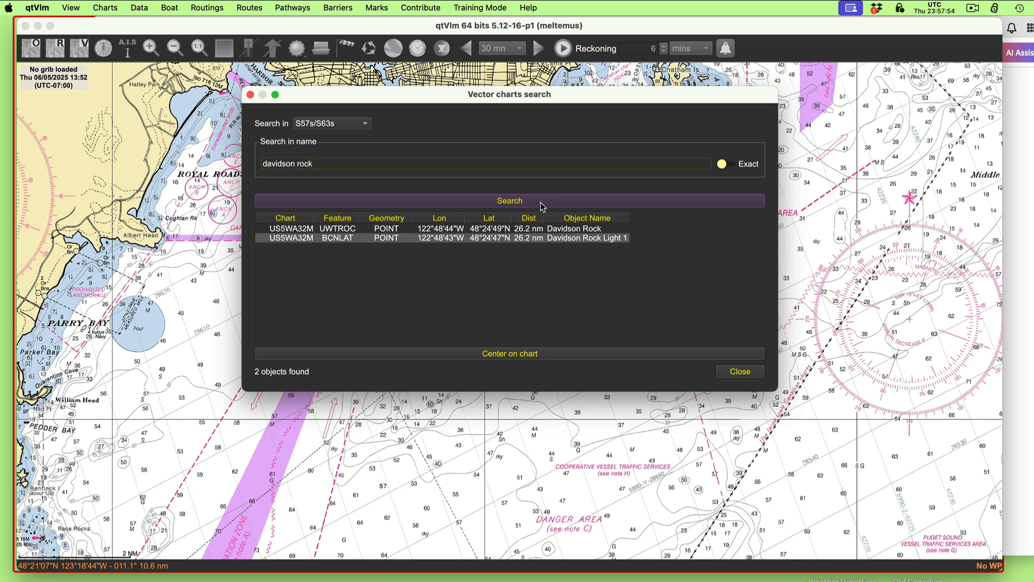
Centre the chart on the Davidson Rock Light 1 search result and check its highlighted position beneath the search window.
left_click(597, 241)
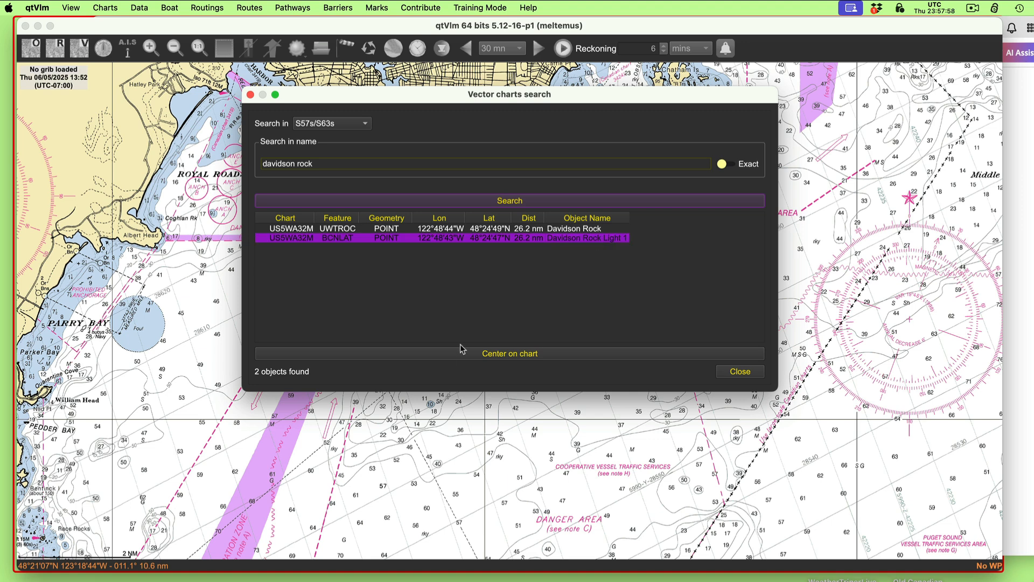
left_click(513, 362)
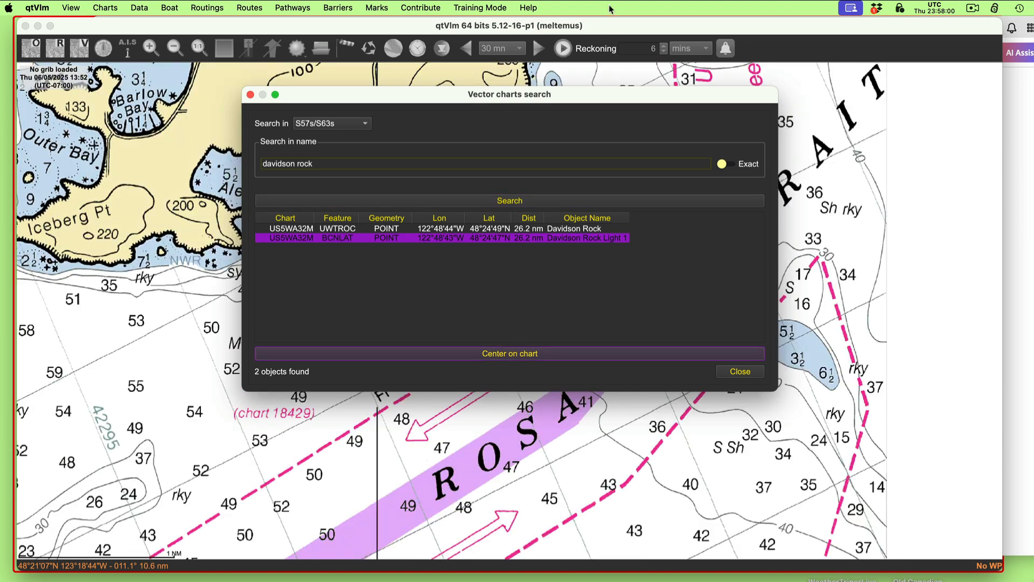
left_click_drag(622, 100, 619, 199)
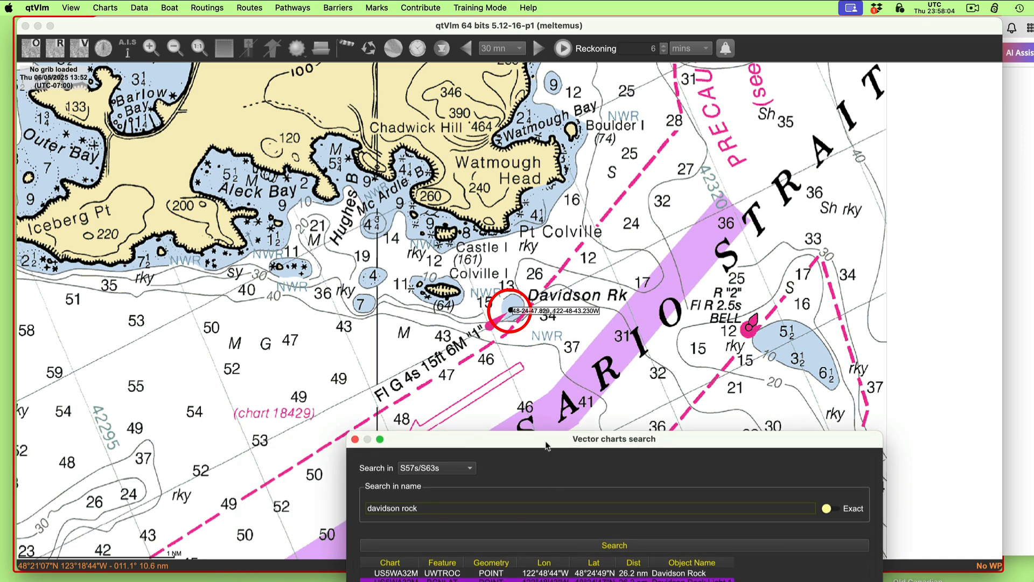
left_click_drag(547, 441, 409, 159)
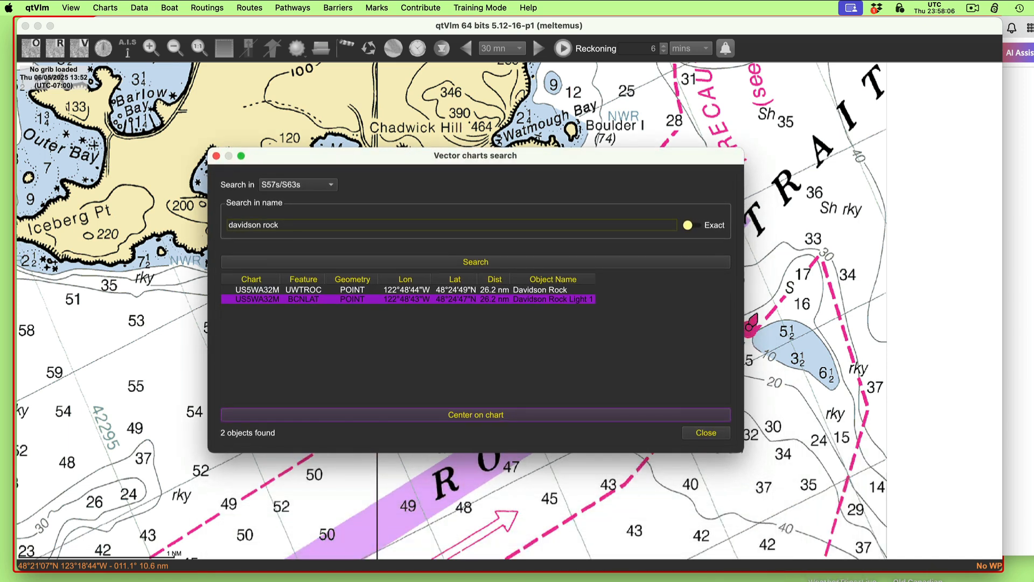
Check the bookmark names in the 18465Tr - 7th printing PDF in Acrobat and return to qtVlm.
left_click(1029, 307)
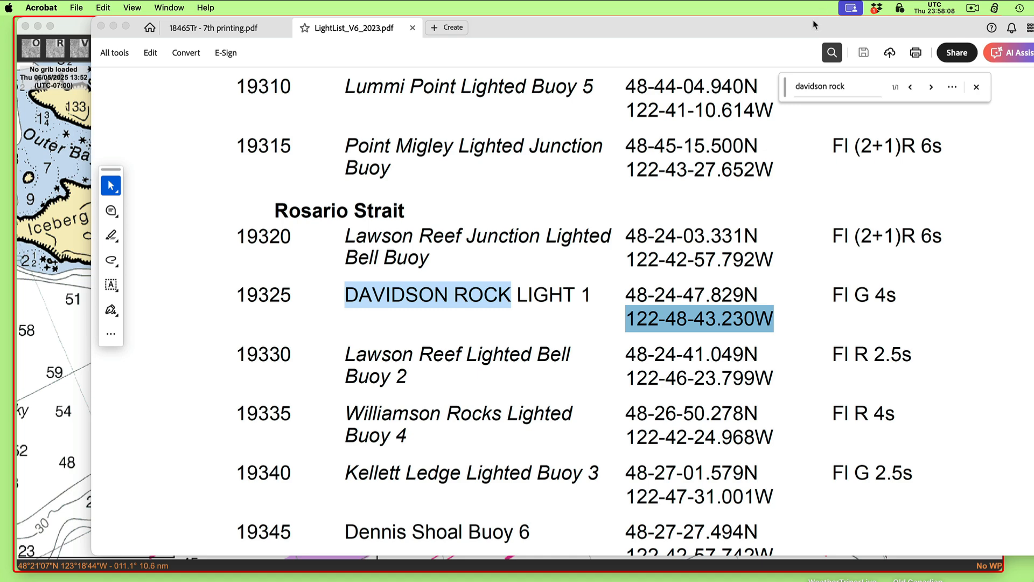
double_click(741, 28)
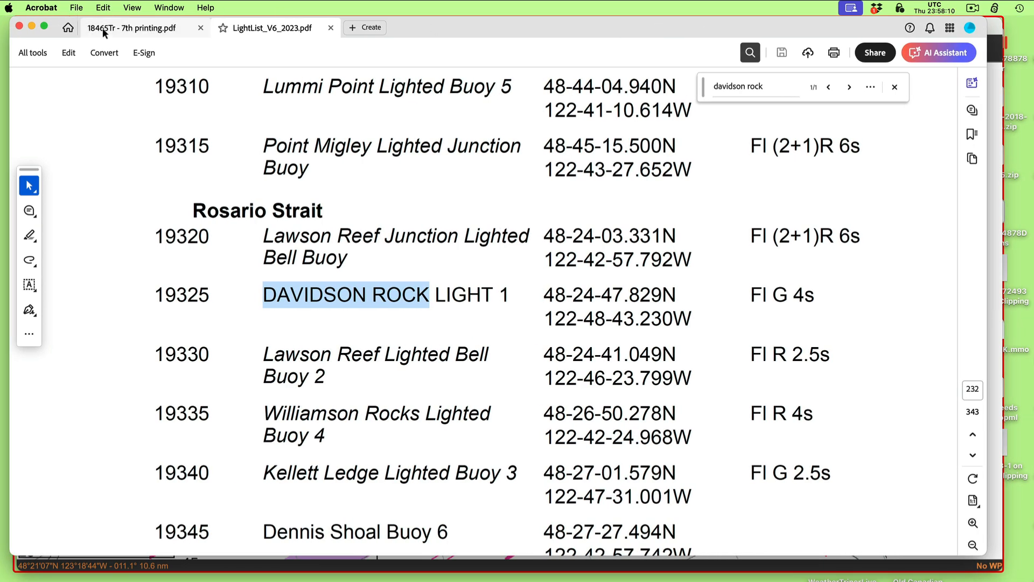
left_click(103, 27)
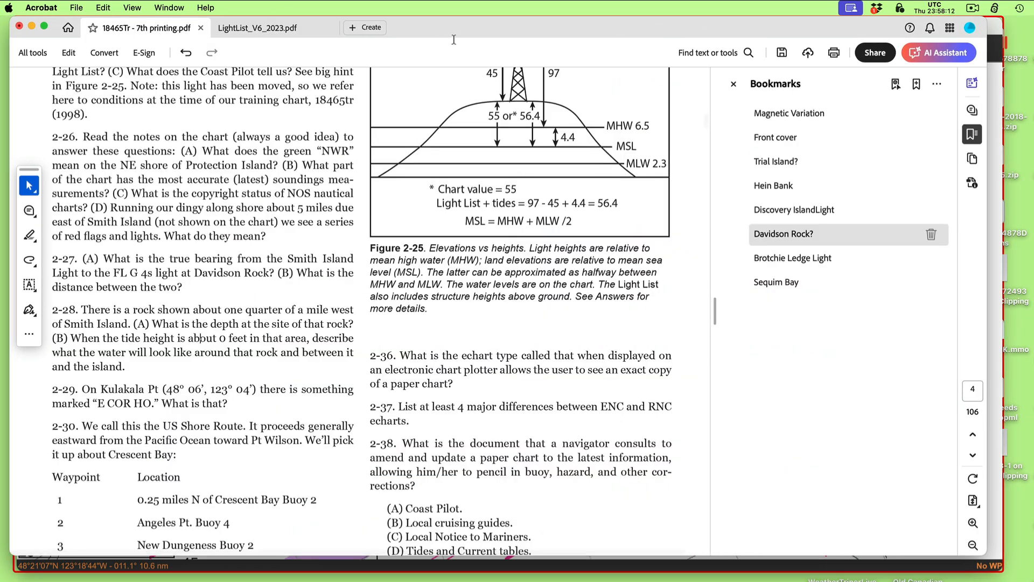
double_click(502, 26)
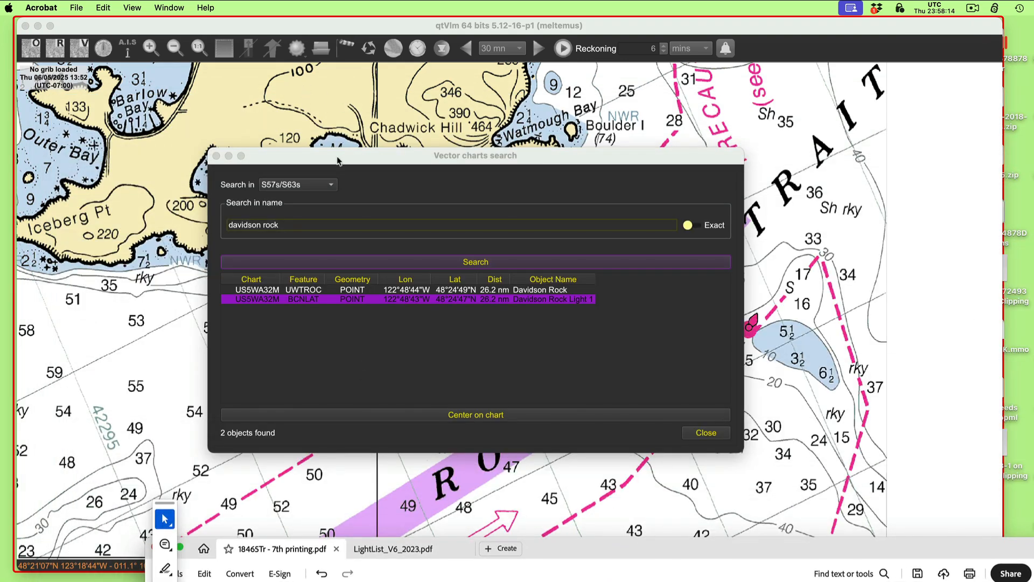
Search the S57/S63 vector charts by name for "brotchie ledge".
left_click_drag(338, 161, 499, 232)
left_click(441, 295)
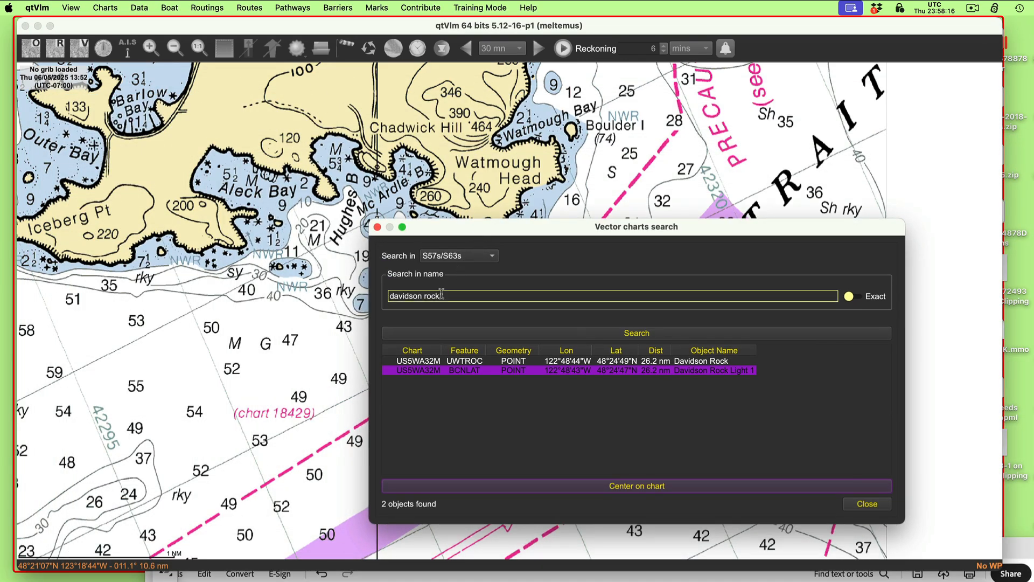
triple_click(441, 295)
type("br")
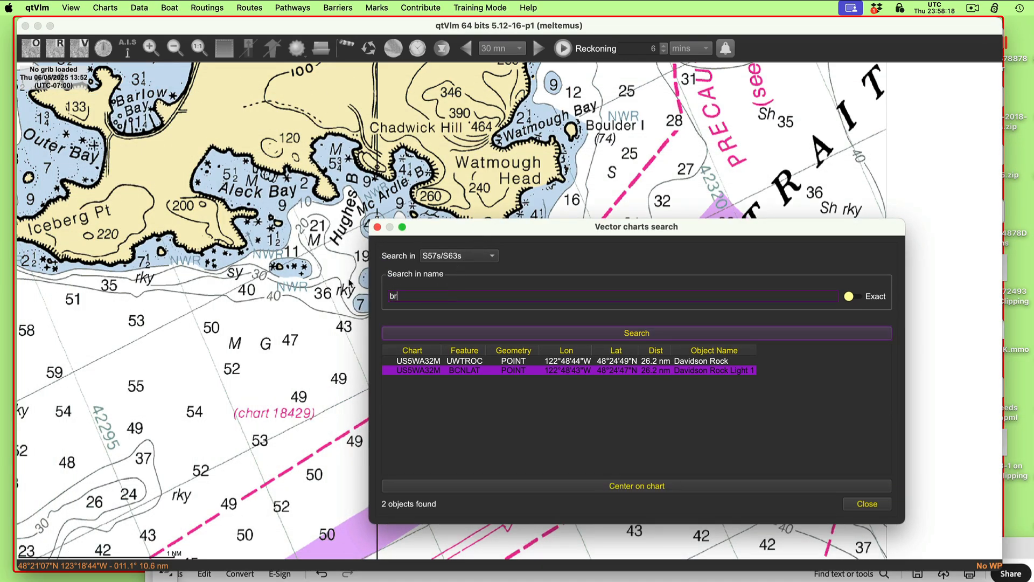
type("otchie ledge")
left_click(629, 335)
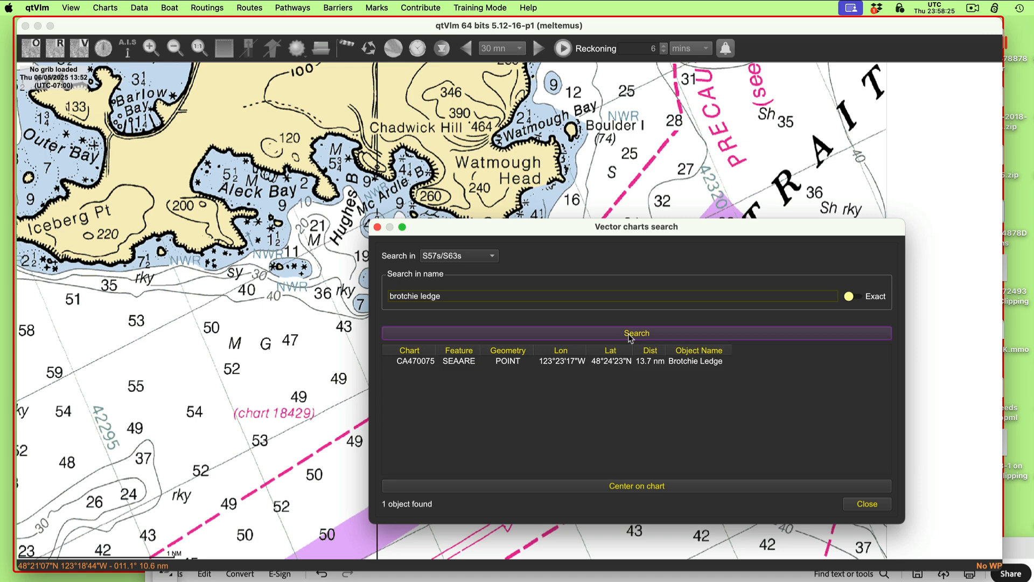
Centre the chart on the Brotchie Ledge result, inspect its highlighted position and close the vector chart search.
left_click(546, 363)
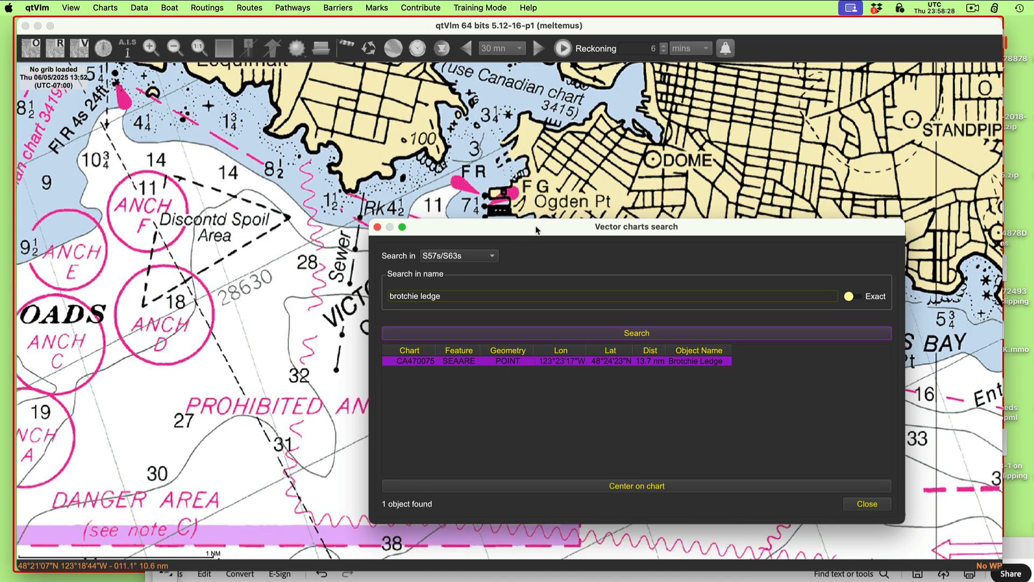
left_click_drag(531, 231, 819, 570)
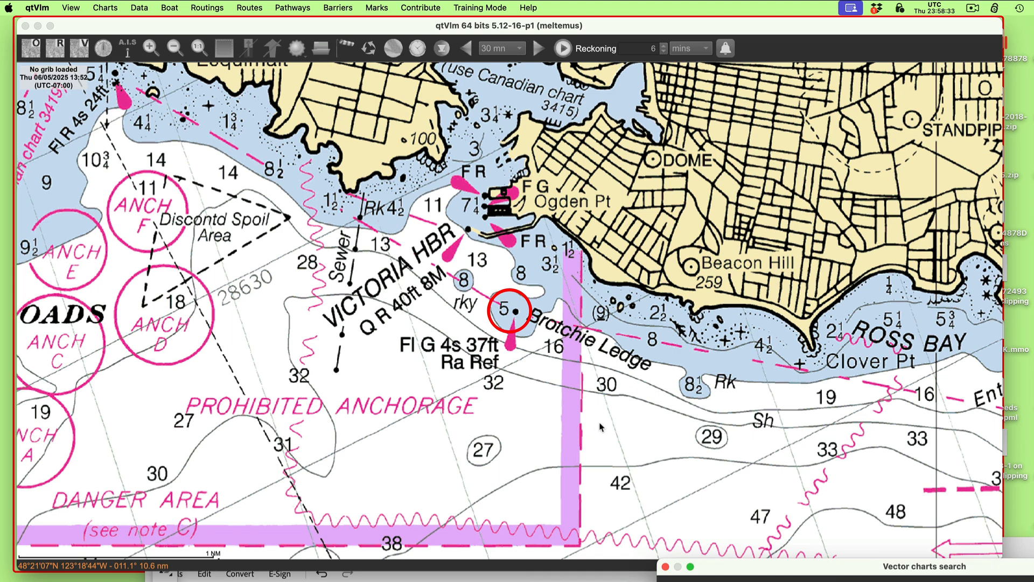
left_click_drag(818, 568, 679, 220)
left_click(1025, 501)
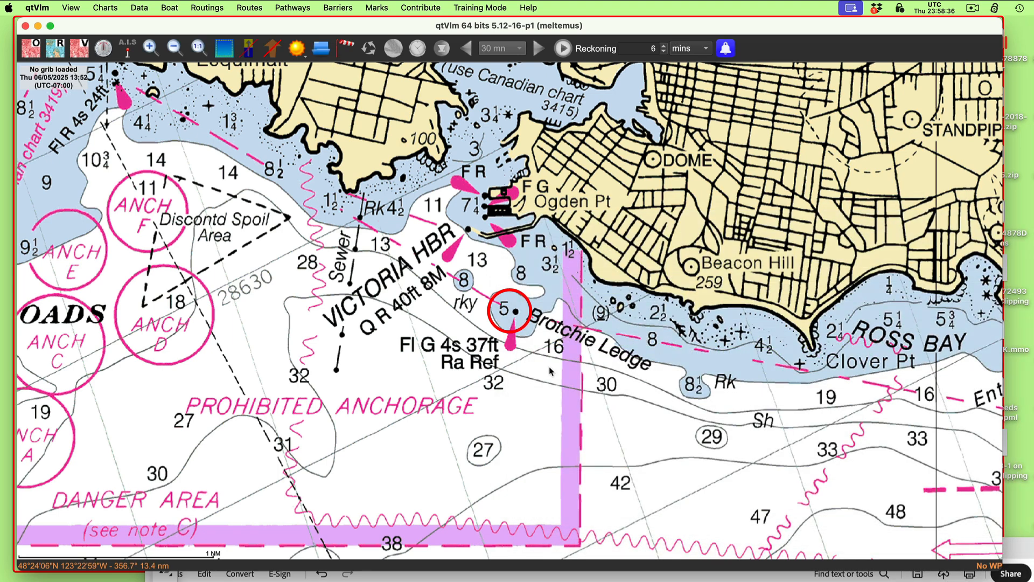
Examine the raster chart from Victoria out across the Strait of Juan de Fuca at a wider scale.
scroll(557, 360, "down", 3)
scroll(555, 359, "down", 4)
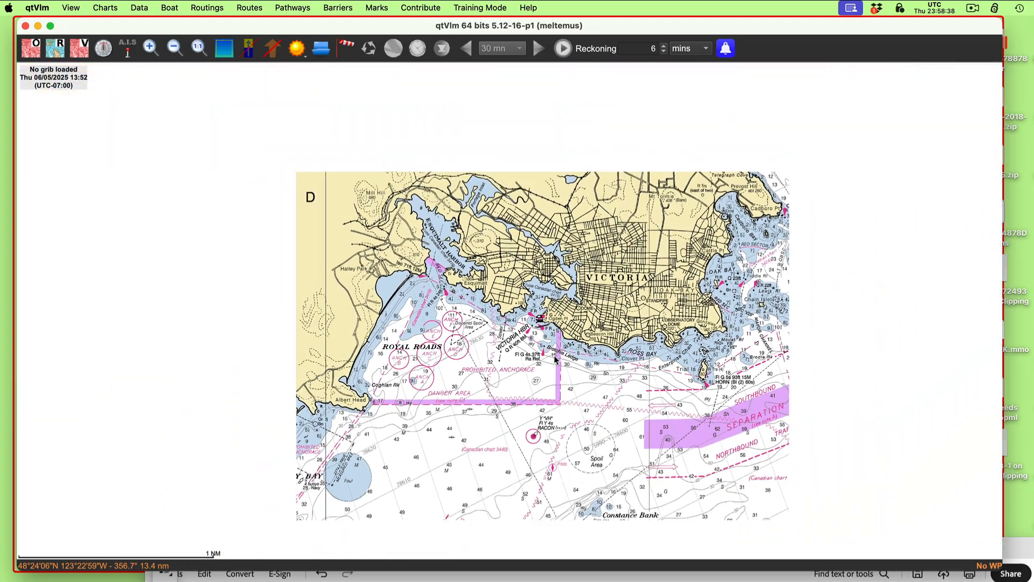
scroll(555, 359, "down", 1)
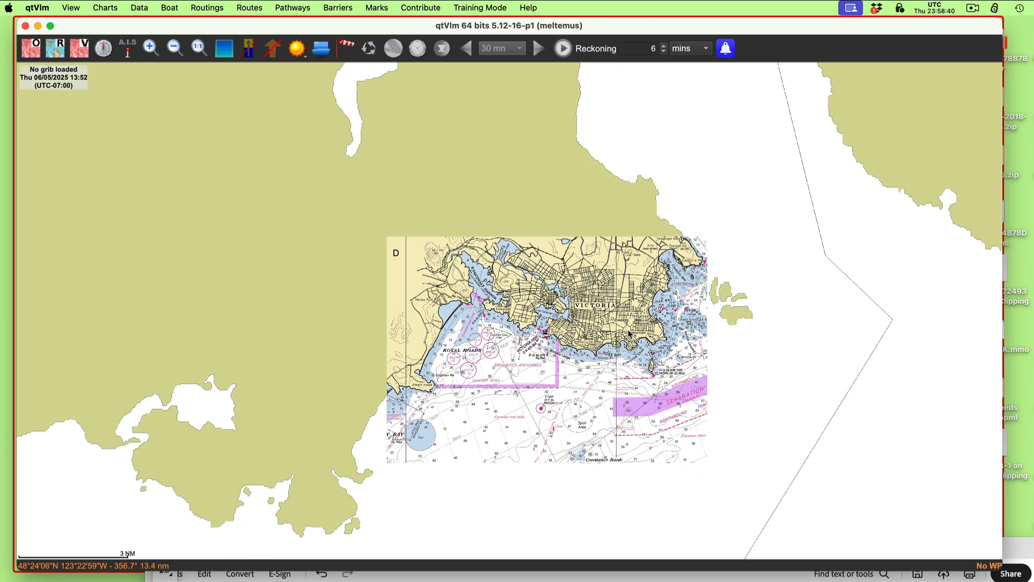
scroll(639, 304, "down", 6)
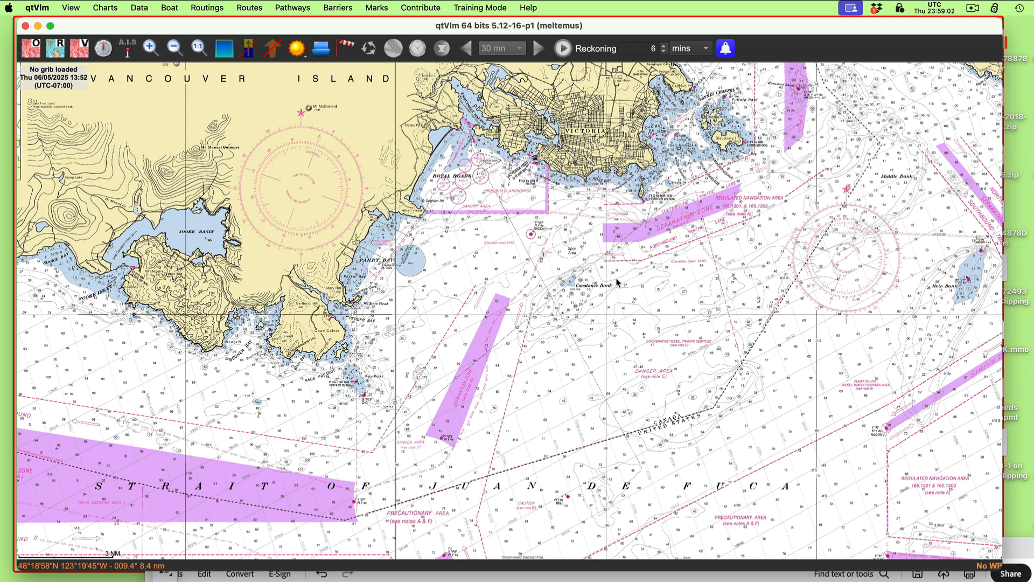
scroll(699, 365, "down", 3)
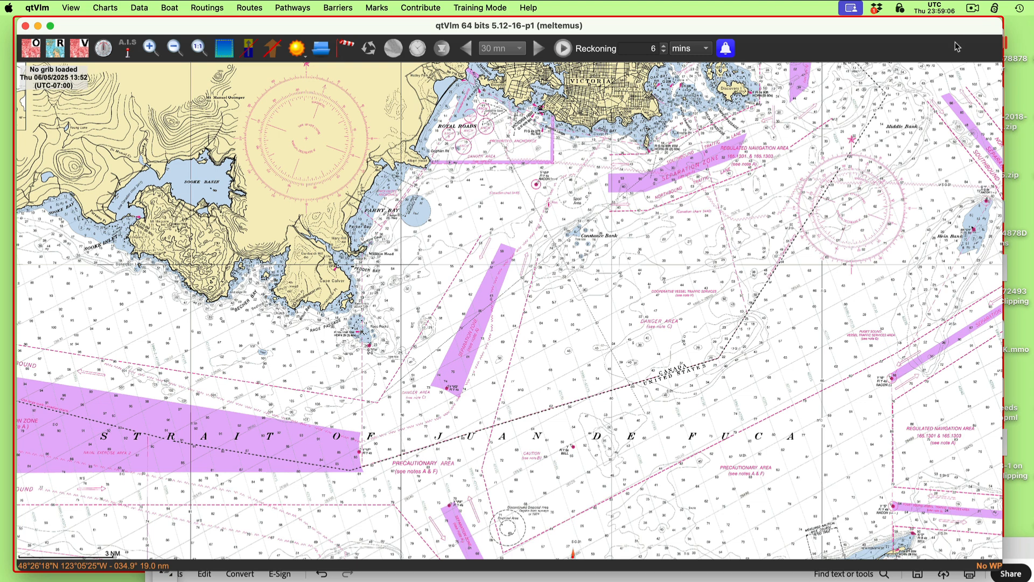
left_click(973, 10)
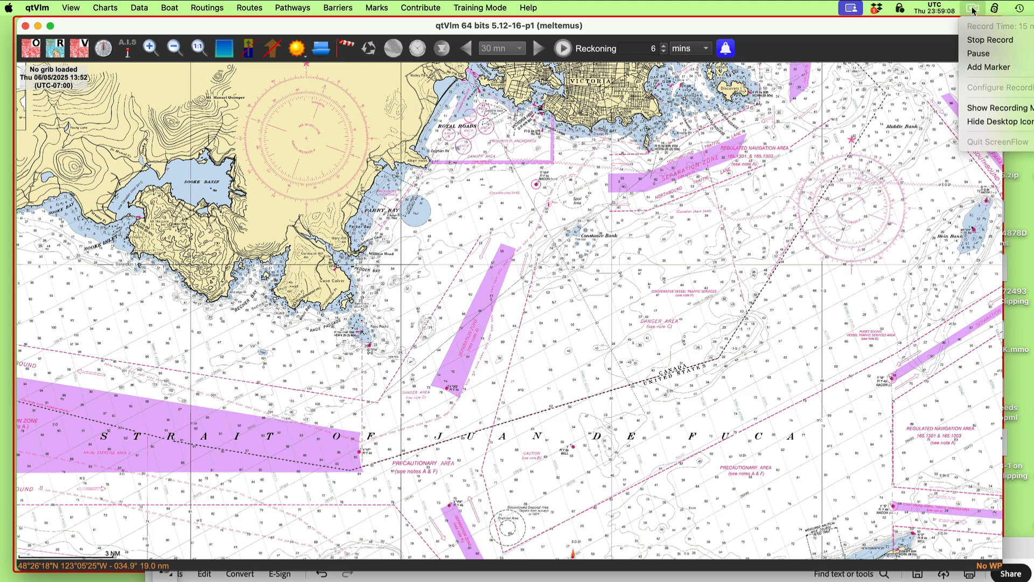